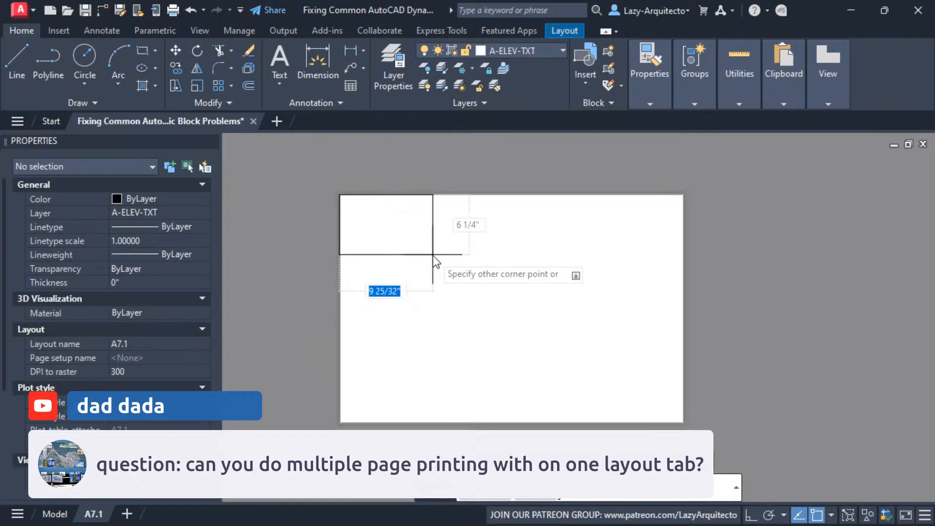
Draw two more separate rectangles along the sheet's upper edge, spaced out to the right of the first one
{"action": "key", "text": "space"}
{"action": "left_click", "coordinate": [449, 200]}
{"action": "left_click", "coordinate": [523, 252]}
{"action": "key", "text": "space"}
{"action": "left_click", "coordinate": [559, 195]}
{"action": "left_click", "coordinate": [670, 255]}
Draw two rectangles side by side in a second row below the first row on the sheet
{"action": "key", "text": "space"}
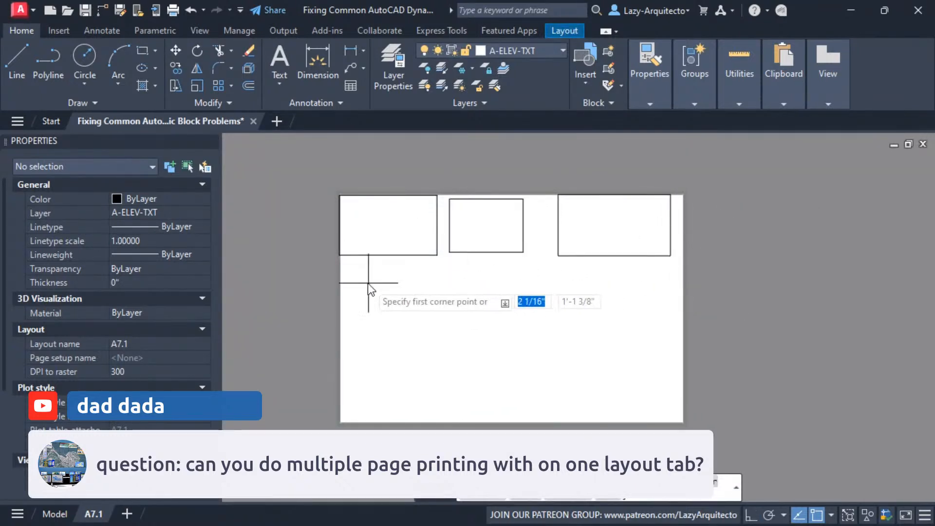
{"action": "left_click", "coordinate": [358, 272]}
{"action": "left_click", "coordinate": [458, 331]}
{"action": "key", "text": "space"}
{"action": "left_click", "coordinate": [479, 271]}
{"action": "left_click", "coordinate": [565, 336]}
{"action": "key", "text": "space"}
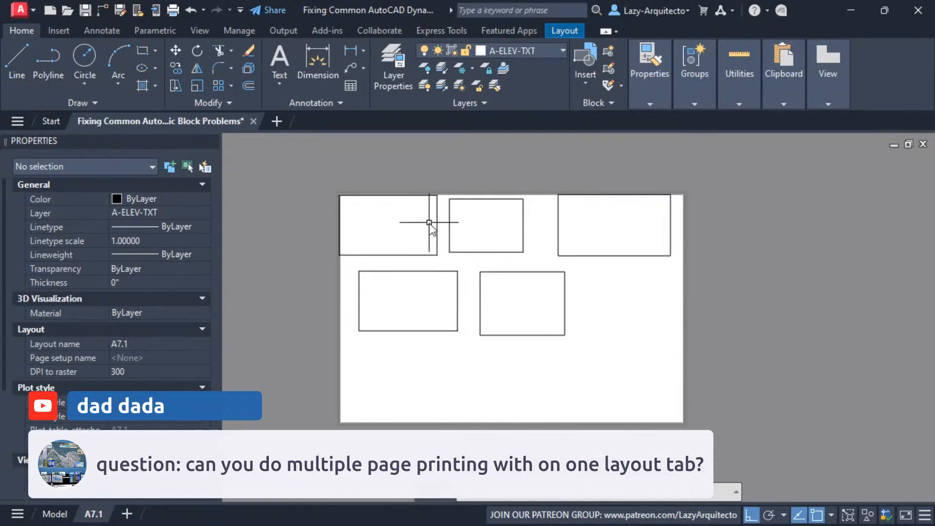
Set the plot area to a window around the upper-left rectangle, using its opposite corners
{"action": "scroll", "coordinate": [434, 209], "scroll_direction": "up", "scroll_amount": 2}
{"action": "left_click", "coordinate": [399, 190]}
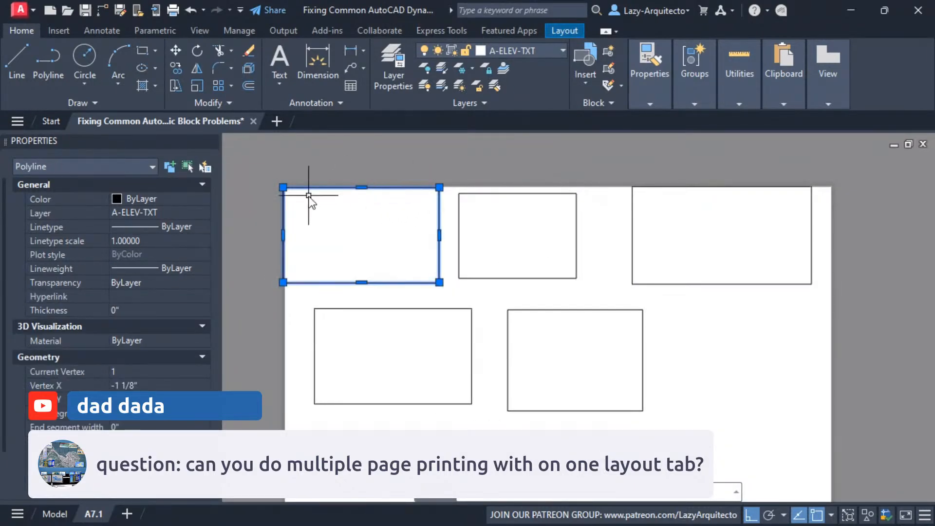
{"action": "key", "text": "Escape"}
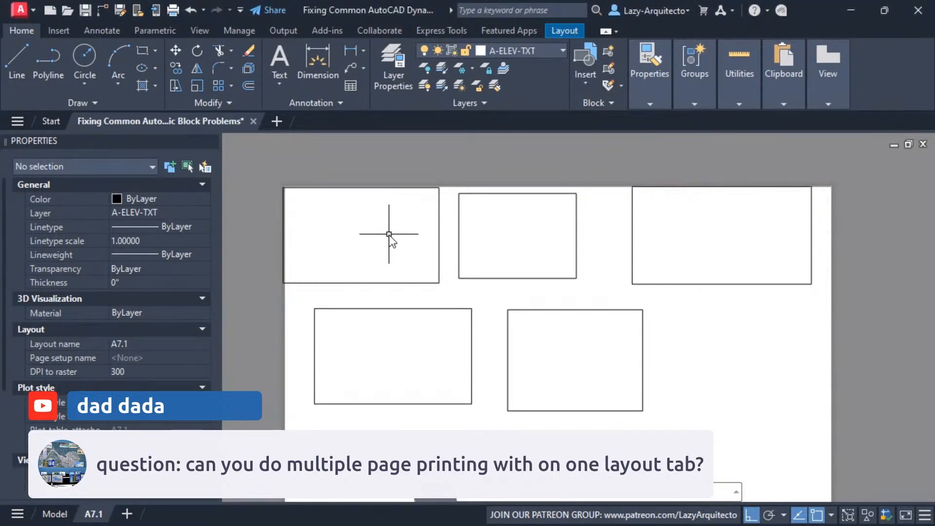
{"action": "key", "text": "ctrl+p"}
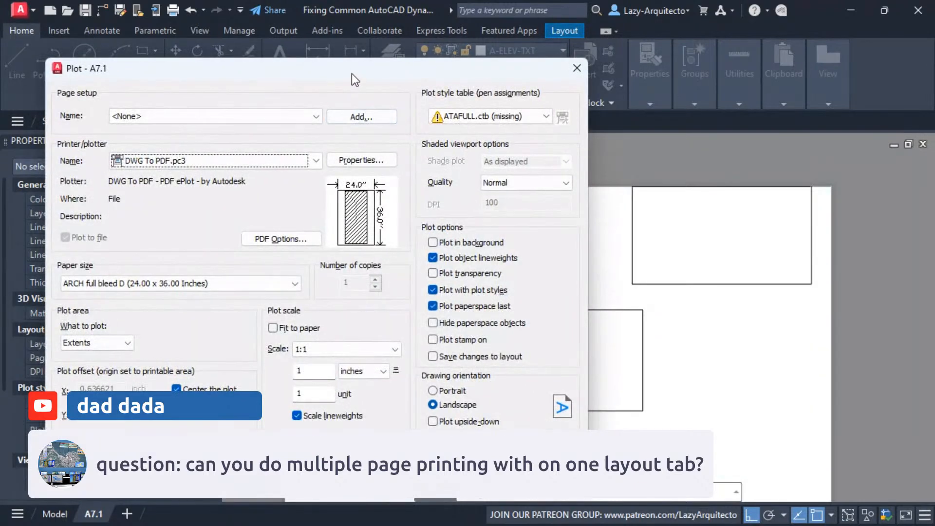
{"action": "left_click_drag", "start_coordinate": [352, 74], "coordinate": [506, 75]}
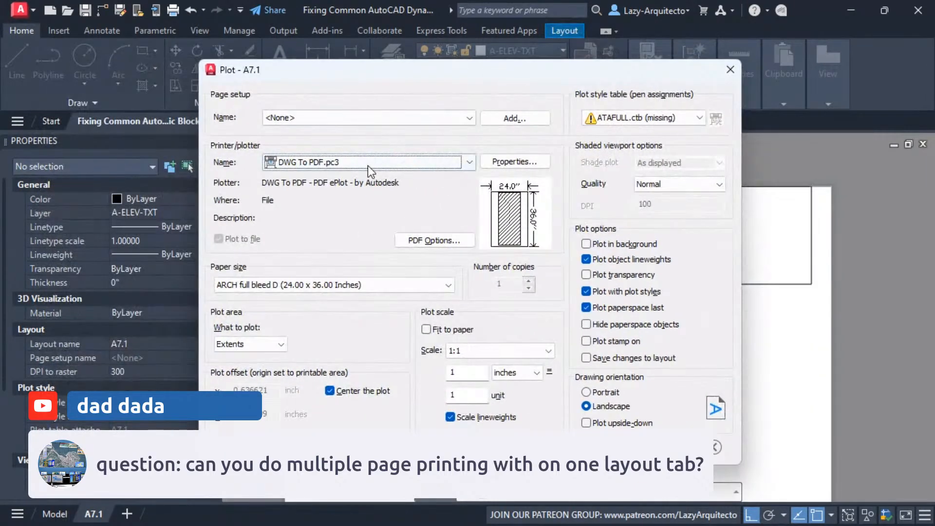
{"action": "left_click", "coordinate": [280, 344]}
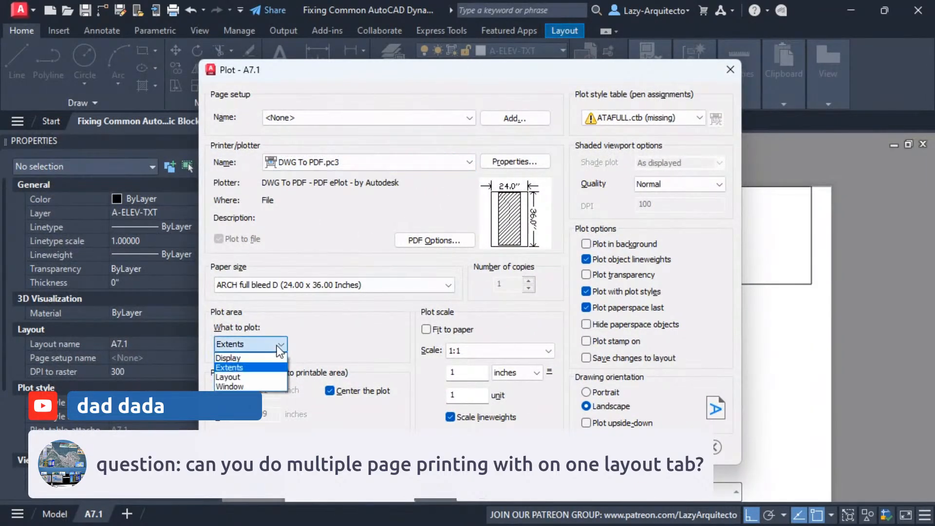
{"action": "left_click", "coordinate": [236, 387]}
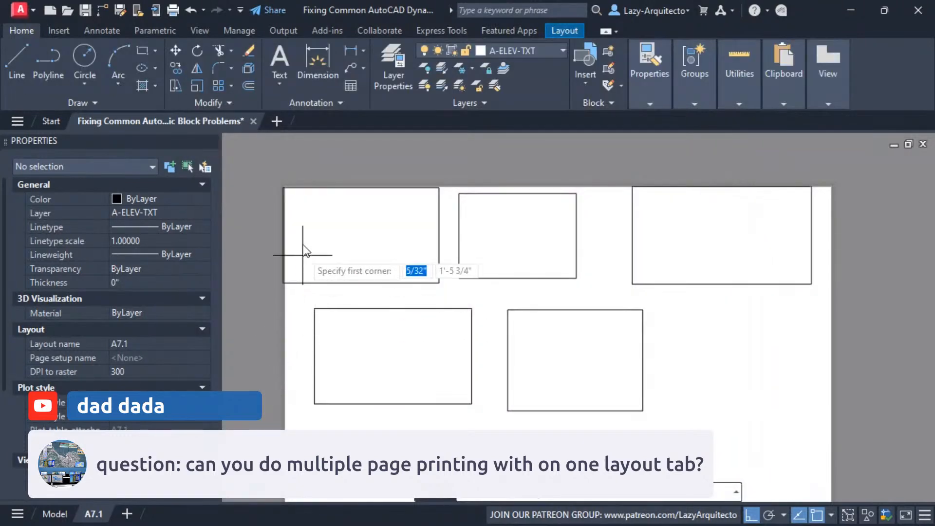
{"action": "left_click", "coordinate": [283, 187]}
{"action": "left_click", "coordinate": [438, 281]}
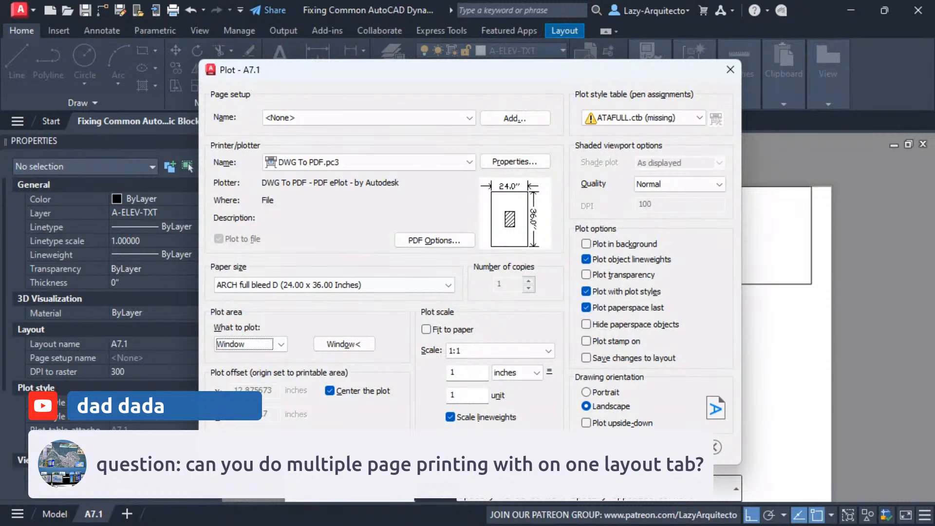
Preview the windowed plot of the rectangle and leave the plot setup without printing
{"action": "left_click", "coordinate": [242, 448]}
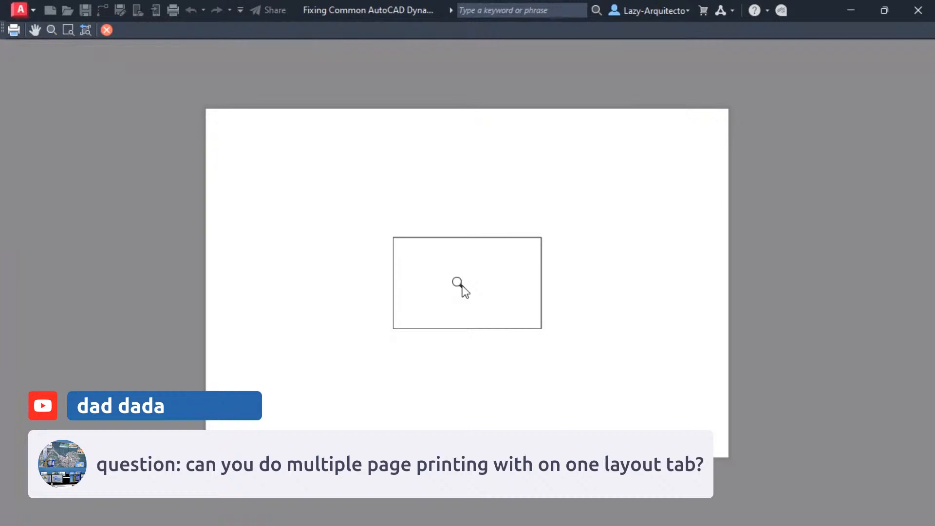
{"action": "key", "text": "Escape"}
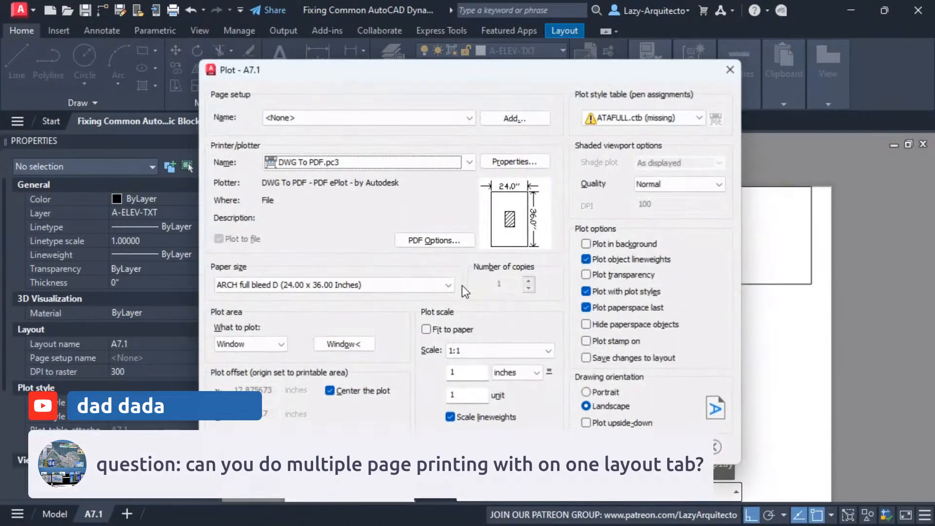
{"action": "key", "text": "Escape"}
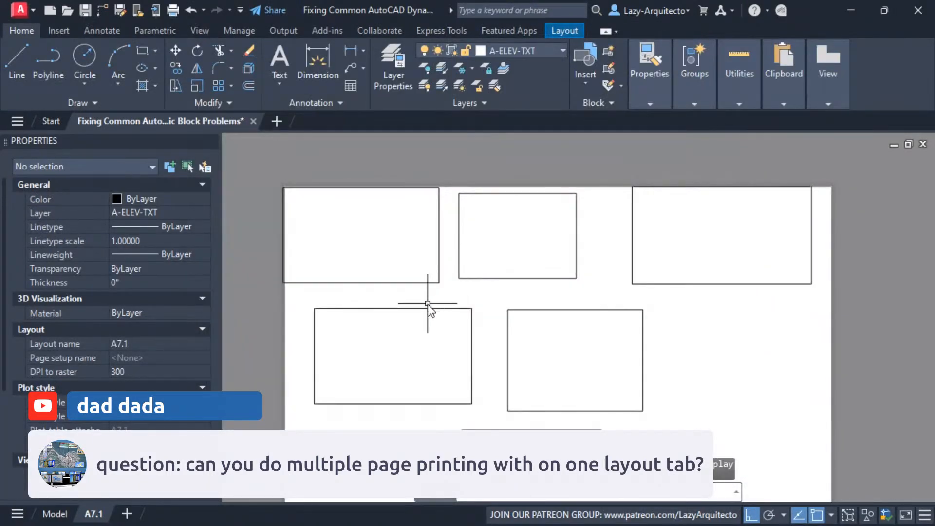
Add two new layouts after A7.1, opening the first of them, and return to layout A7.1
{"action": "middle_click_drag", "start_coordinate": [428, 302], "coordinate": [411, 279]}
{"action": "scroll", "coordinate": [412, 278], "scroll_direction": "down", "scroll_amount": 2}
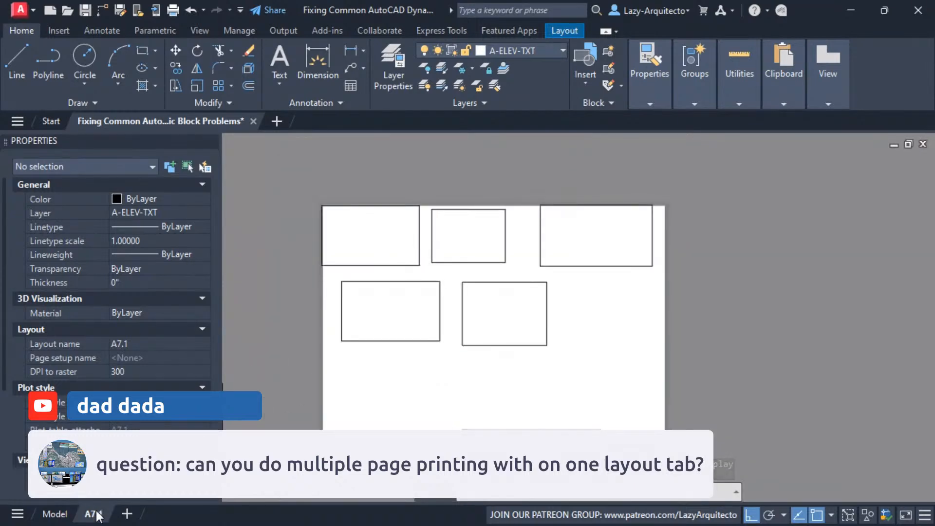
{"action": "left_click", "coordinate": [125, 514]}
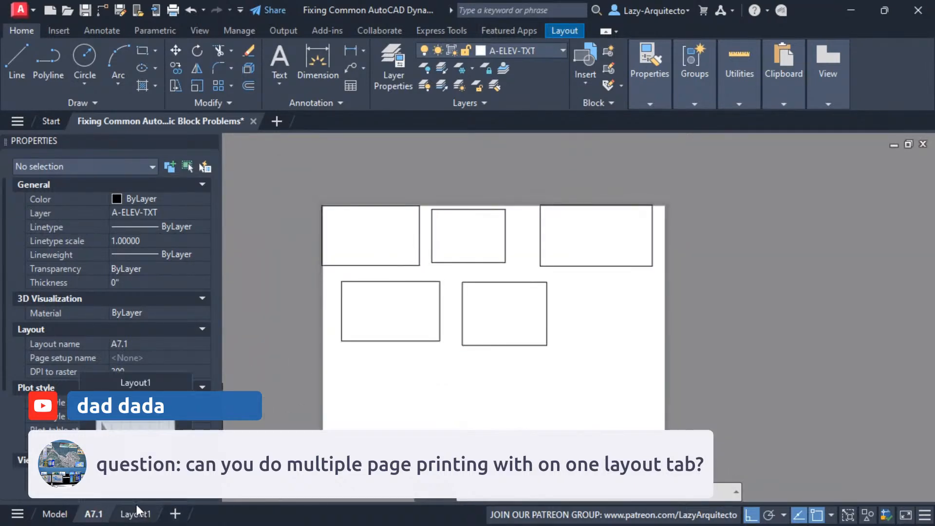
{"action": "left_click", "coordinate": [132, 514]}
{"action": "scroll", "coordinate": [442, 293], "scroll_direction": "down", "scroll_amount": 2}
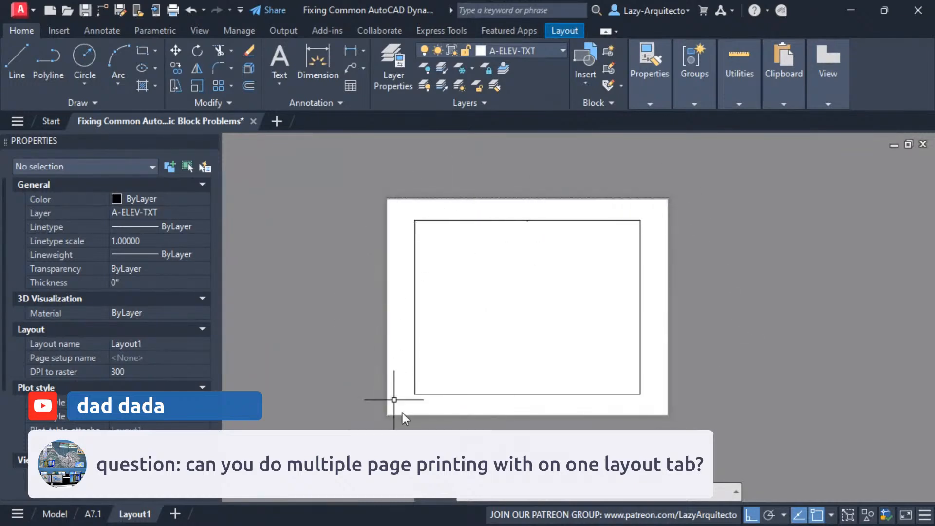
{"action": "left_click", "coordinate": [175, 514]}
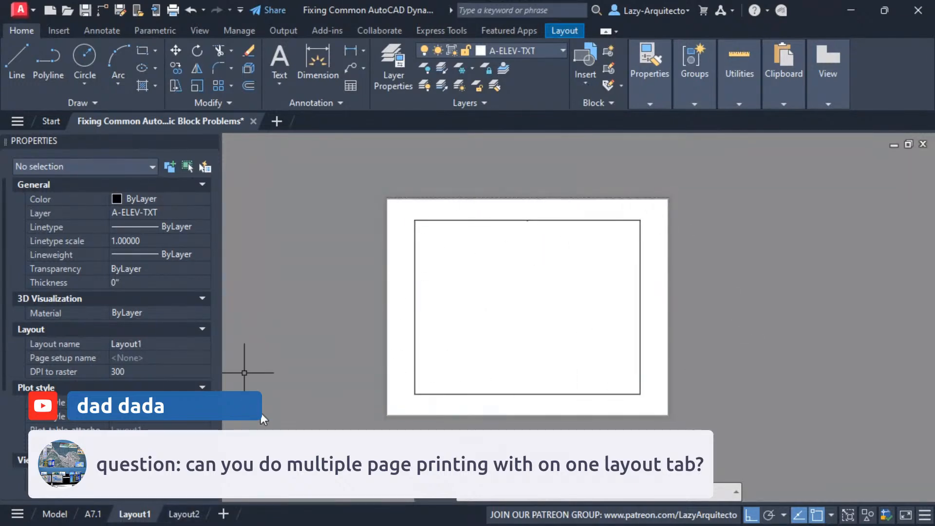
{"action": "left_click", "coordinate": [92, 514]}
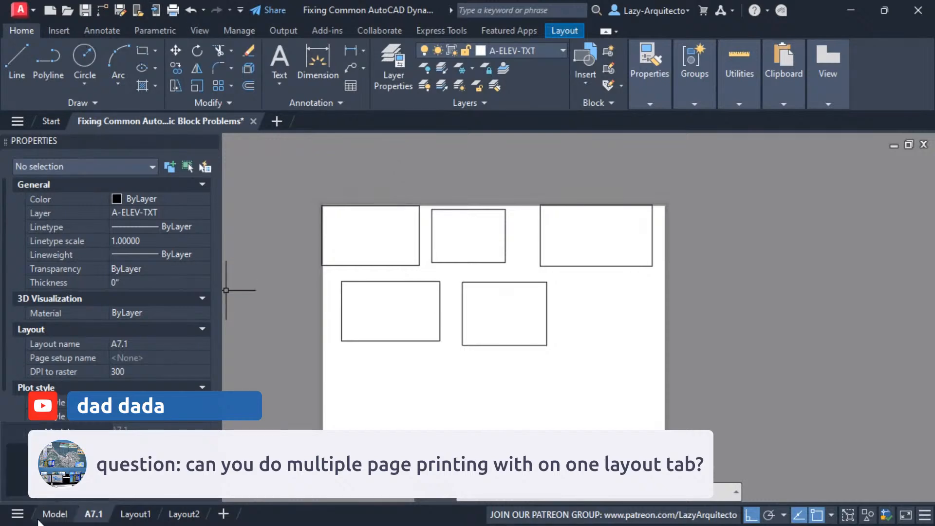
Switch to model space and zoom to the wood stud block using the Zoom Object option
{"action": "left_click", "coordinate": [54, 514]}
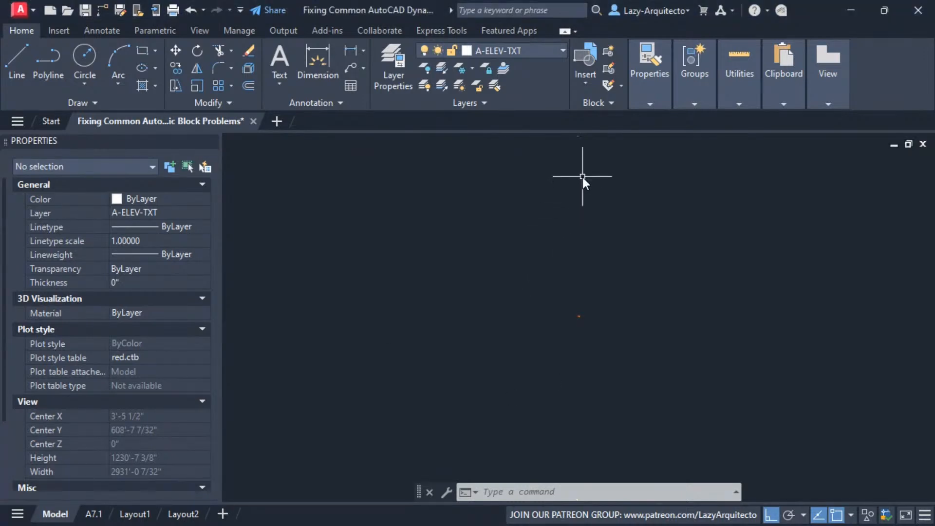
{"action": "middle_click_drag", "start_coordinate": [580, 181], "coordinate": [566, 210]}
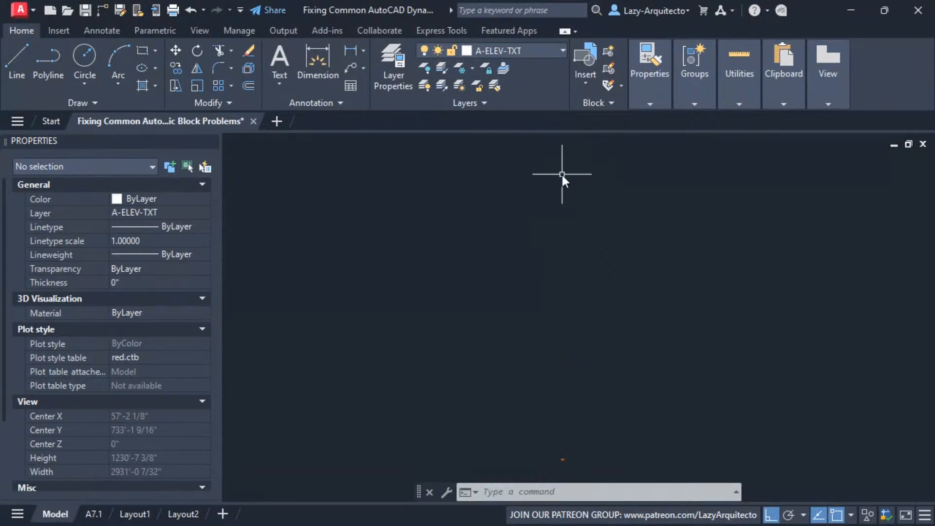
{"action": "left_click", "coordinate": [548, 158]}
{"action": "left_click", "coordinate": [586, 186]}
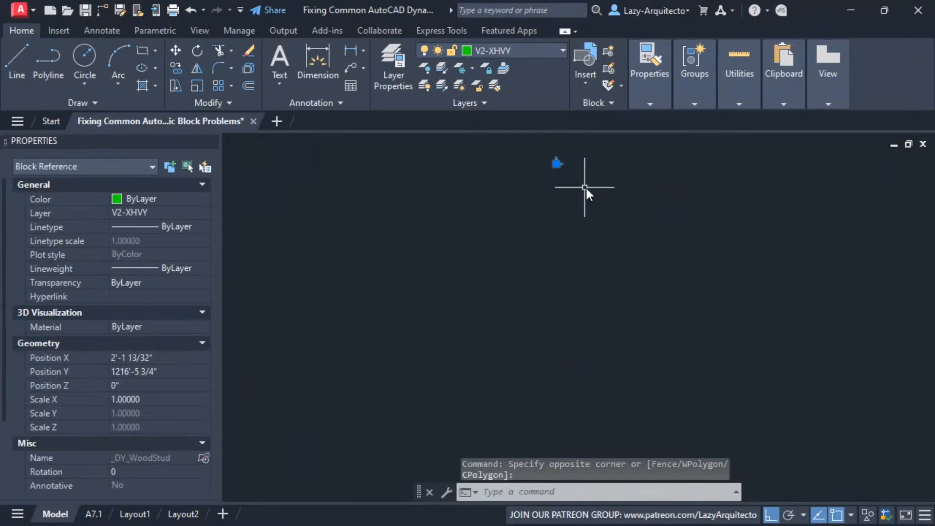
{"action": "type", "text": "z"}
{"action": "key", "text": "Return"}
{"action": "type", "text": "o"}
{"action": "key", "text": "Return"}
{"action": "scroll", "coordinate": [542, 252], "scroll_direction": "down", "scroll_amount": 4}
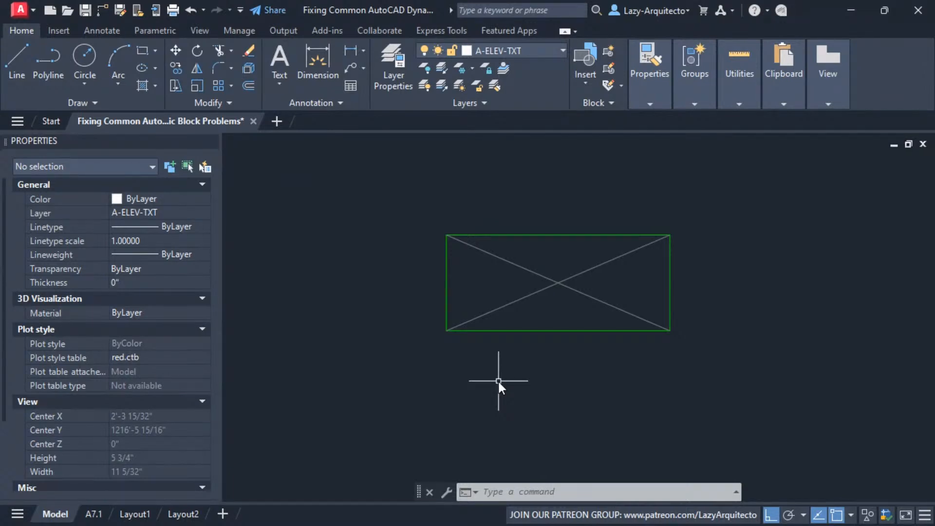
Select the wood stud block and stretch its length to 5 1/2 inches, 7 1/4 inches and back to 3 1/2 inches
{"action": "left_click", "coordinate": [488, 330]}
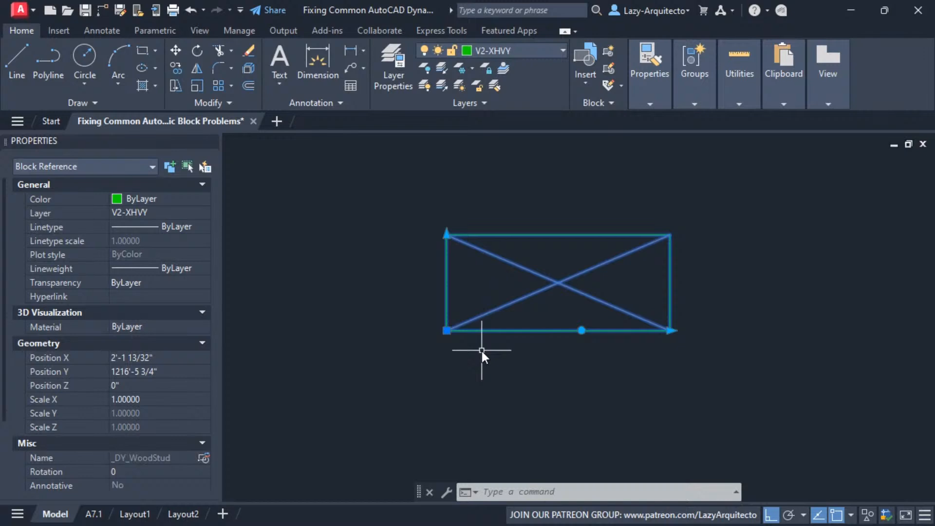
{"action": "scroll", "coordinate": [481, 351], "scroll_direction": "down", "scroll_amount": 4}
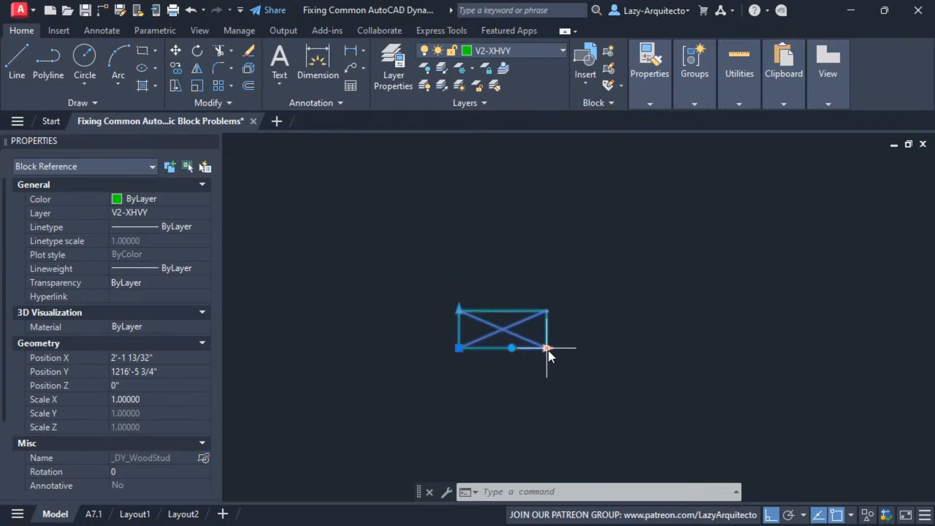
{"action": "left_click", "coordinate": [546, 348]}
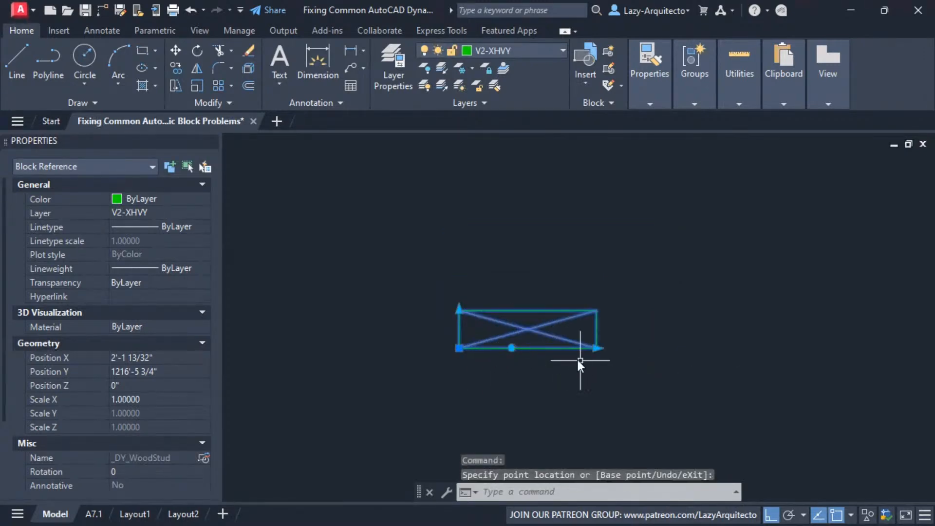
{"action": "scroll", "coordinate": [127, 428], "scroll_direction": "down", "scroll_amount": 2}
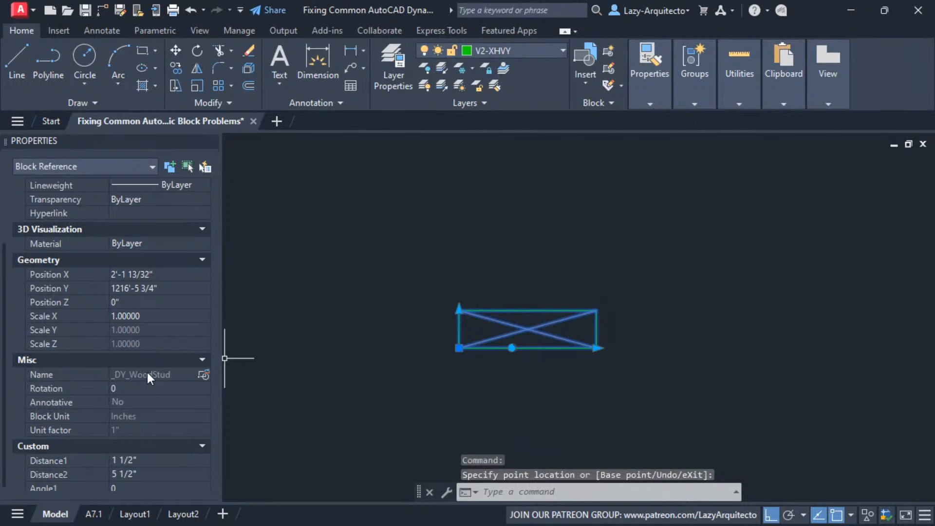
{"action": "left_click", "coordinate": [559, 360]}
{"action": "left_click", "coordinate": [546, 347]}
{"action": "left_click", "coordinate": [615, 357]}
{"action": "left_click", "coordinate": [624, 345]}
{"action": "left_click", "coordinate": [684, 362]}
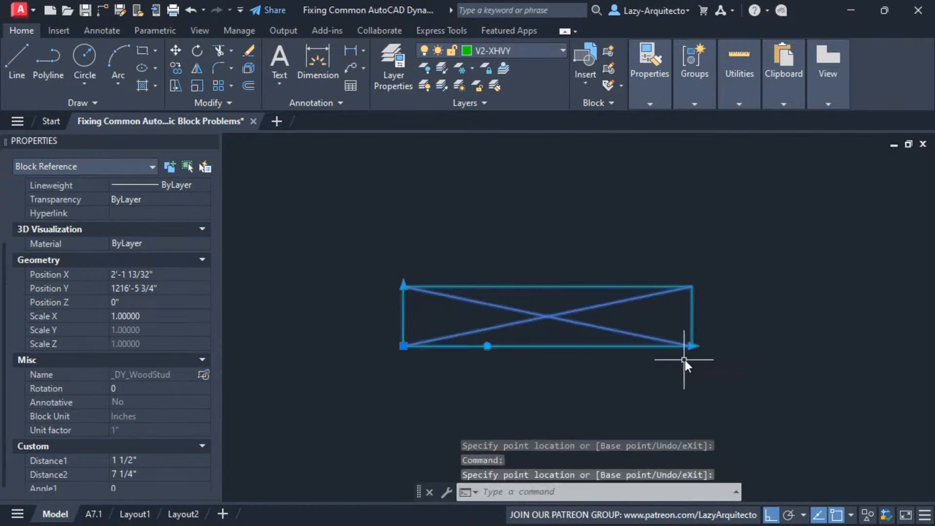
{"action": "left_click", "coordinate": [690, 347]}
{"action": "left_click", "coordinate": [564, 368]}
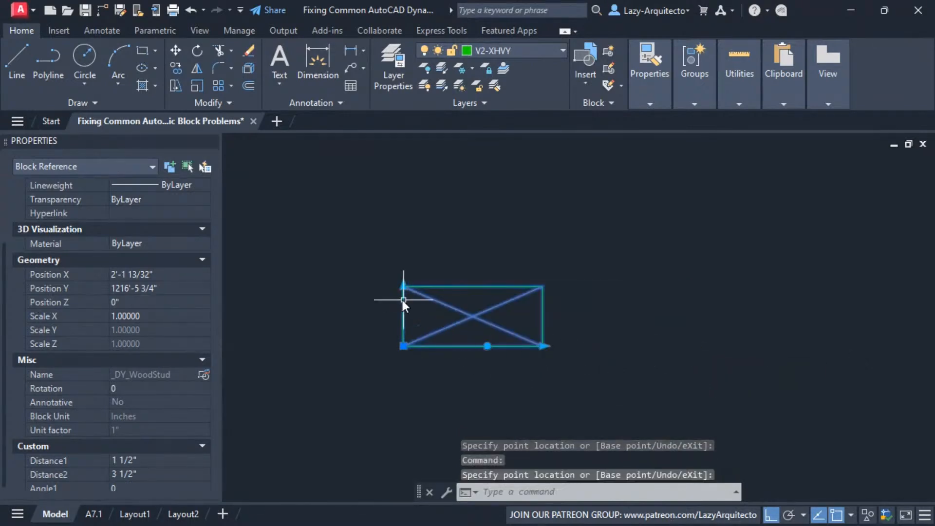
Rotate the stud block to 90 degrees with its rotation grip so that it stands upright
{"action": "left_click", "coordinate": [487, 346]}
{"action": "left_click", "coordinate": [451, 258]}
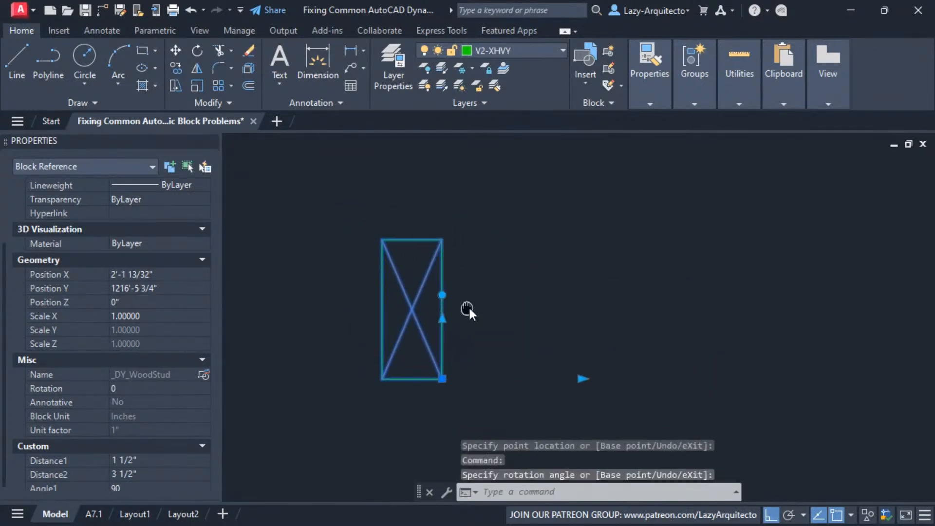
{"action": "middle_click_drag", "start_coordinate": [509, 366], "coordinate": [539, 341]}
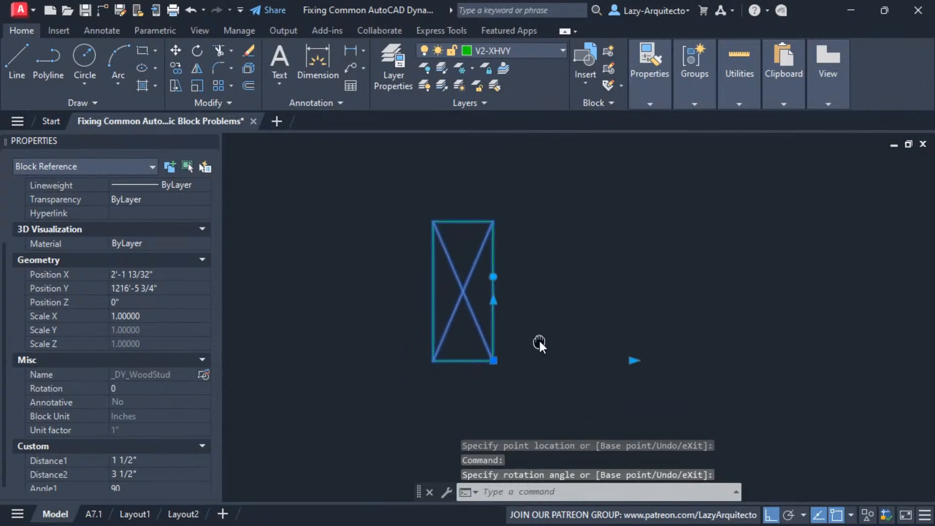
{"action": "mouse_move", "coordinate": [493, 277]}
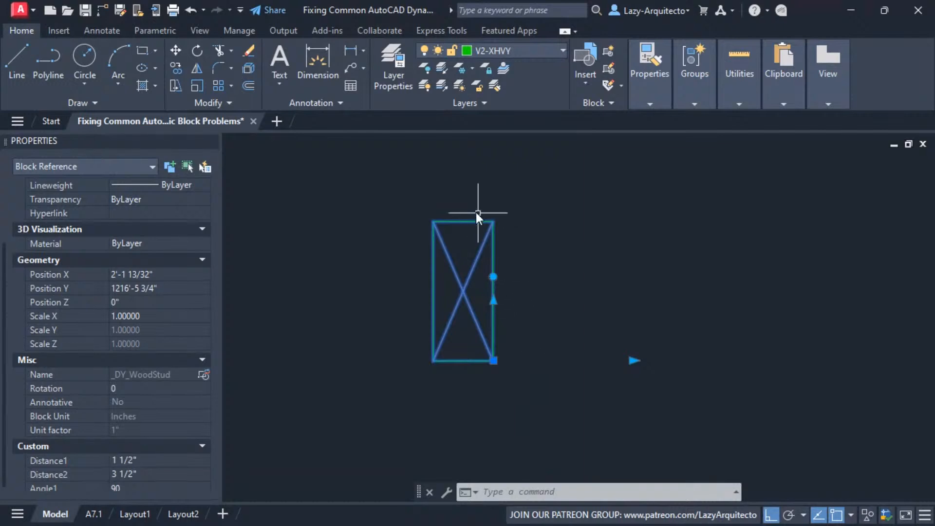
Stretch the rotated stud block with its thickness grip, setting Distance1 to 3 1/2 inches
{"action": "middle_click_drag", "start_coordinate": [483, 389], "coordinate": [495, 393]}
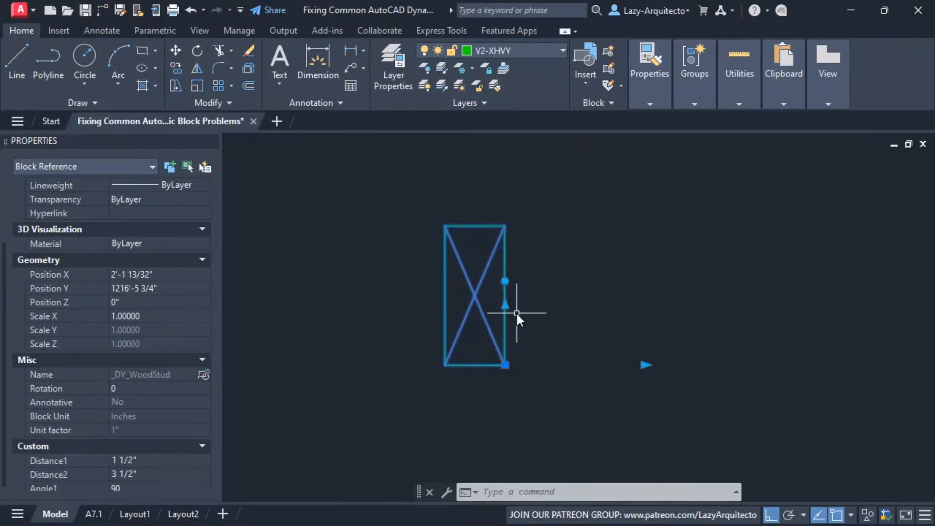
{"action": "mouse_move", "coordinate": [504, 284]}
{"action": "left_click", "coordinate": [505, 305]}
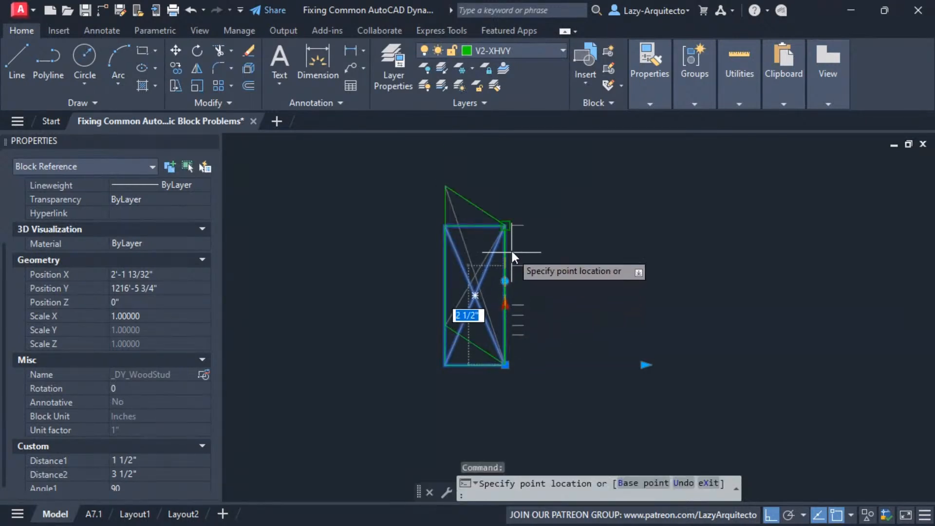
{"action": "left_click", "coordinate": [510, 189]}
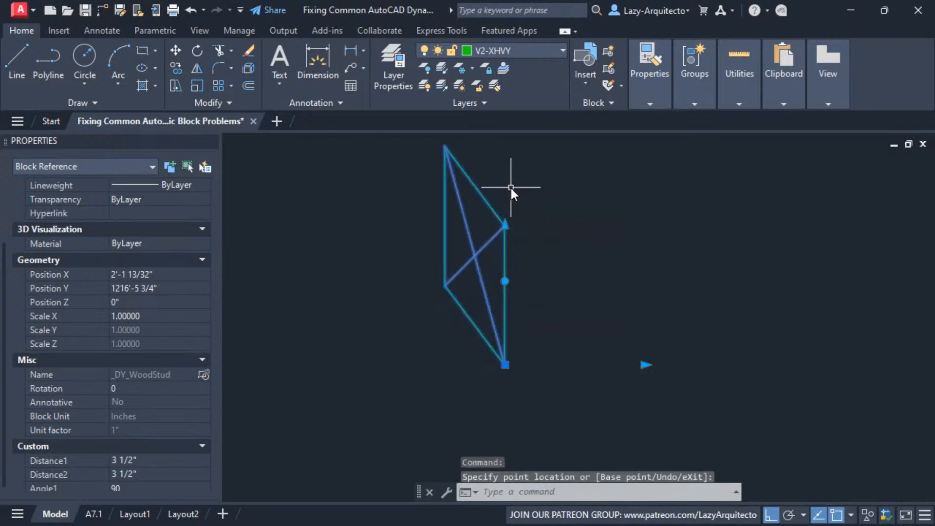
{"action": "middle_click_drag", "start_coordinate": [510, 188], "coordinate": [515, 227]}
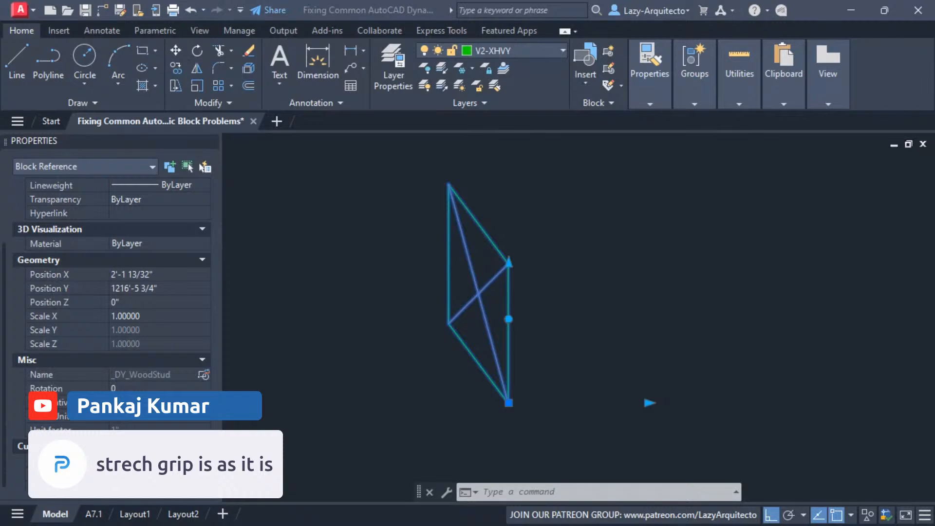
{"action": "left_click", "coordinate": [509, 311]}
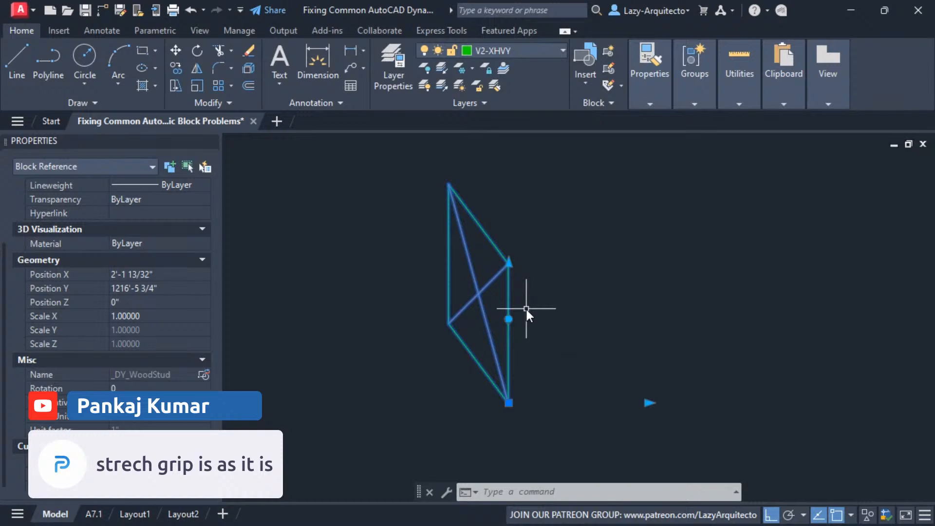
Open the distorted wood stud block in the Block Editor
{"action": "scroll", "coordinate": [516, 341], "scroll_direction": "down", "scroll_amount": 2}
{"action": "middle_click_drag", "start_coordinate": [514, 352], "coordinate": [518, 358]}
{"action": "right_click", "coordinate": [518, 355]}
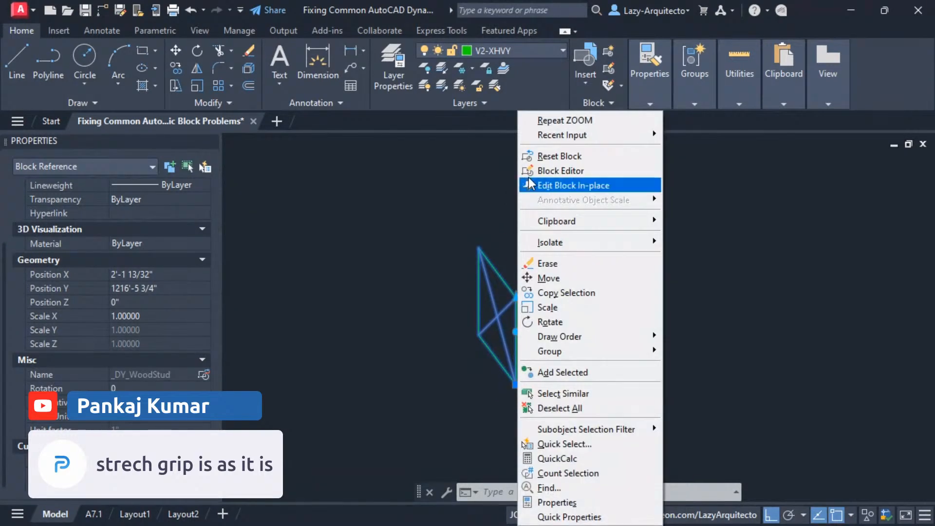
{"action": "left_click", "coordinate": [550, 172]}
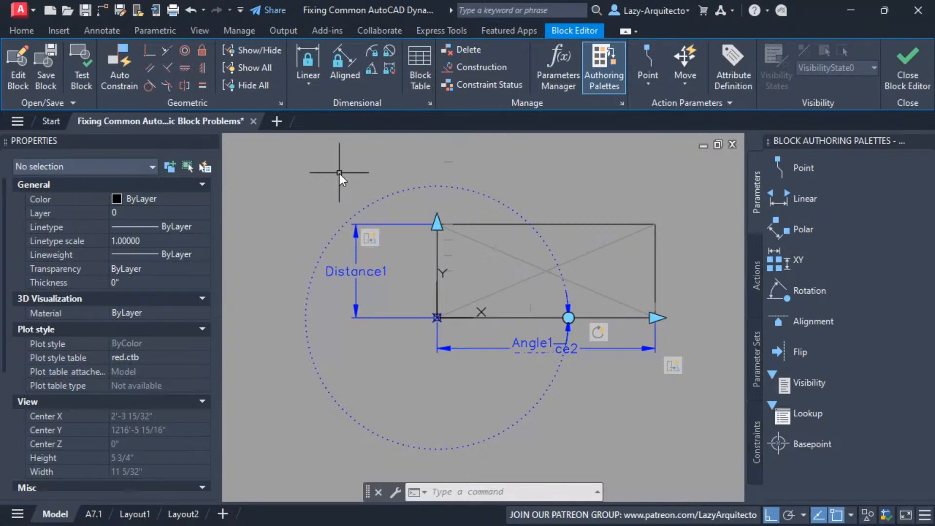
Examine which objects and parameters are included in the Rotate action's selection set
{"action": "left_click", "coordinate": [598, 333]}
{"action": "key", "text": "Escape"}
{"action": "left_click", "coordinate": [600, 335]}
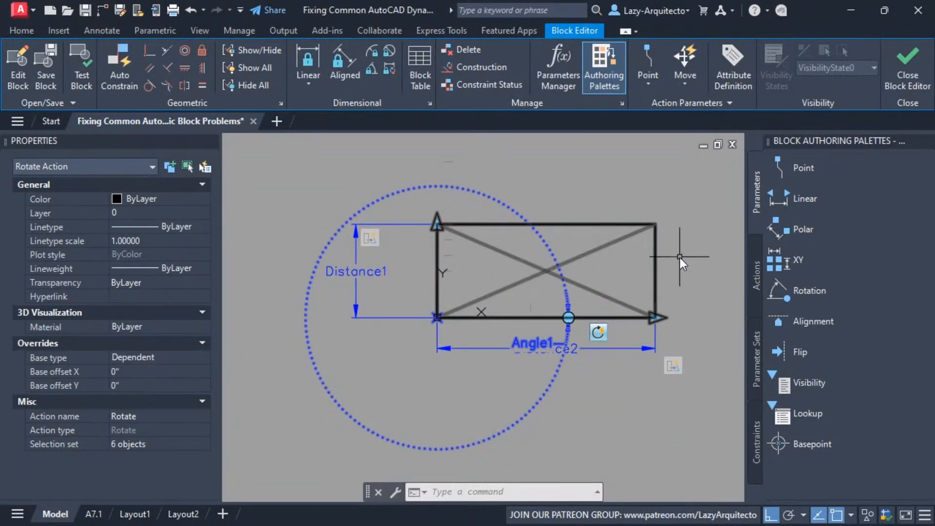
{"action": "key", "text": "Escape"}
{"action": "left_click", "coordinate": [599, 331]}
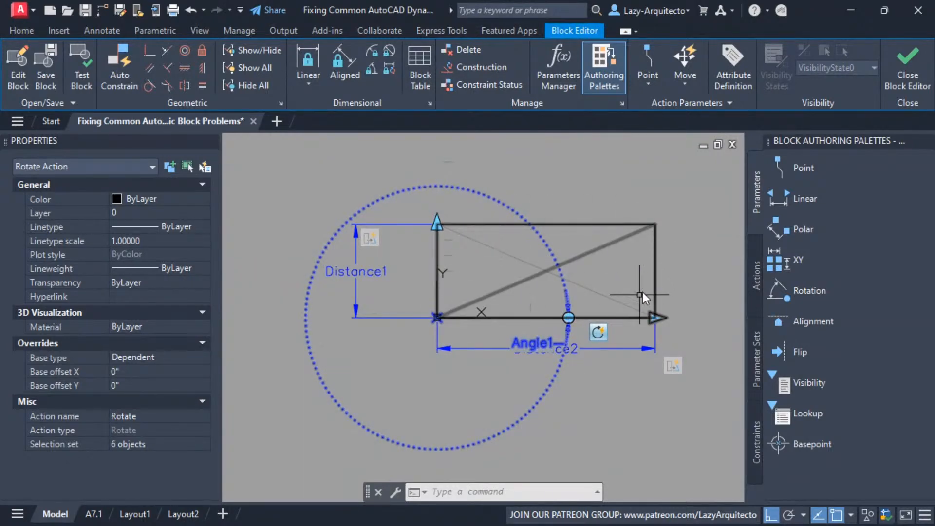
{"action": "key", "text": "Escape"}
Modify the Rotate action's selection set to add the Distance1 and Distance2 parameters, then reselect the action to check it
{"action": "left_click", "coordinate": [595, 334]}
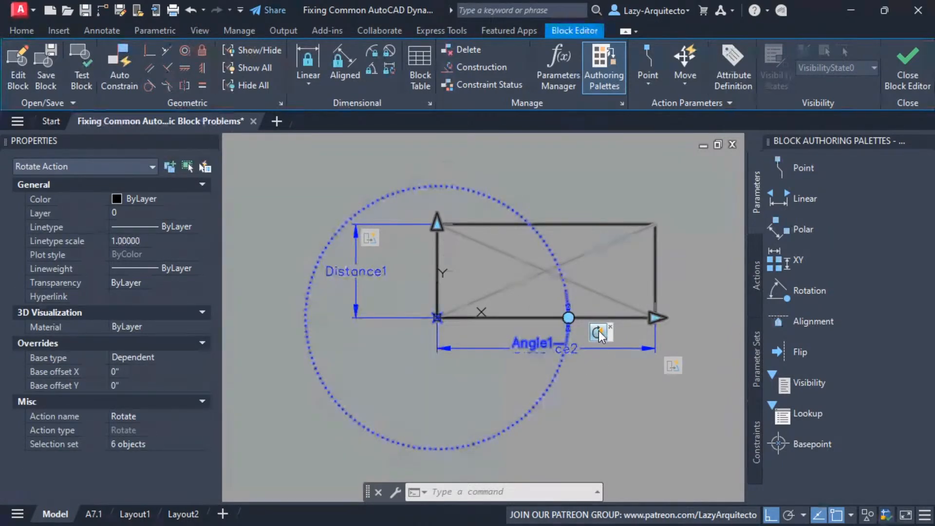
{"action": "right_click", "coordinate": [598, 332]}
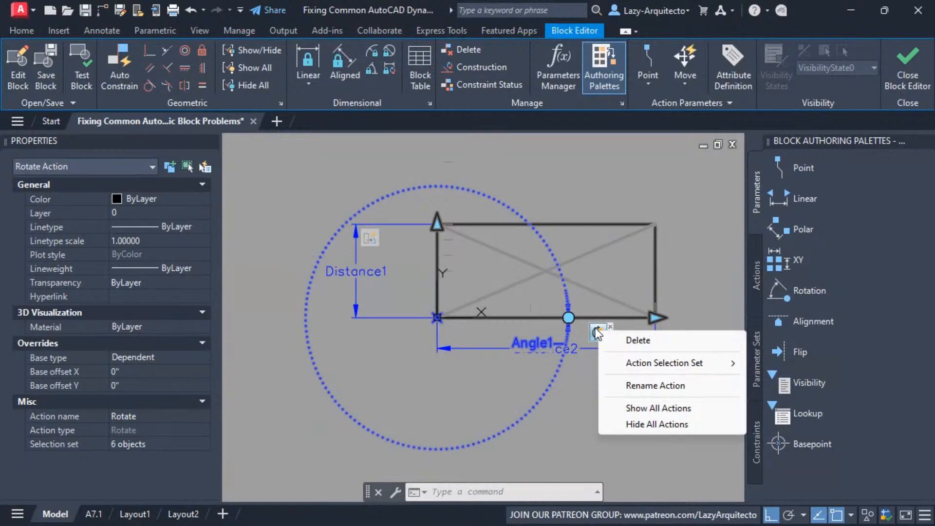
{"action": "mouse_move", "coordinate": [683, 364]}
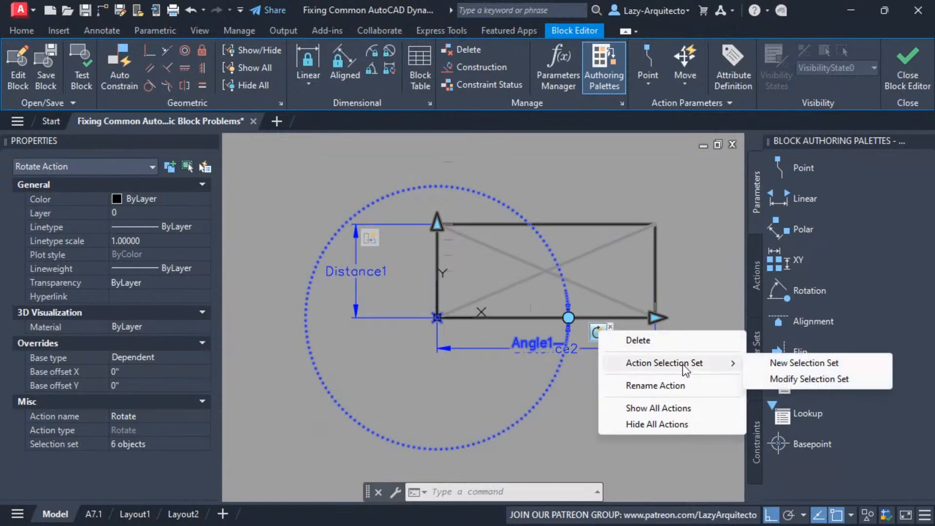
{"action": "left_click", "coordinate": [781, 382]}
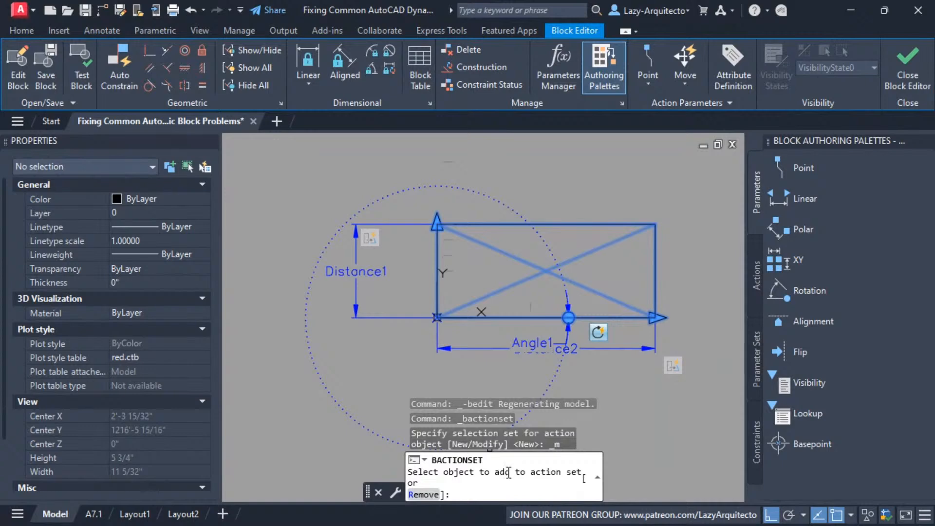
{"action": "left_click", "coordinate": [358, 273]}
{"action": "left_click", "coordinate": [437, 218]}
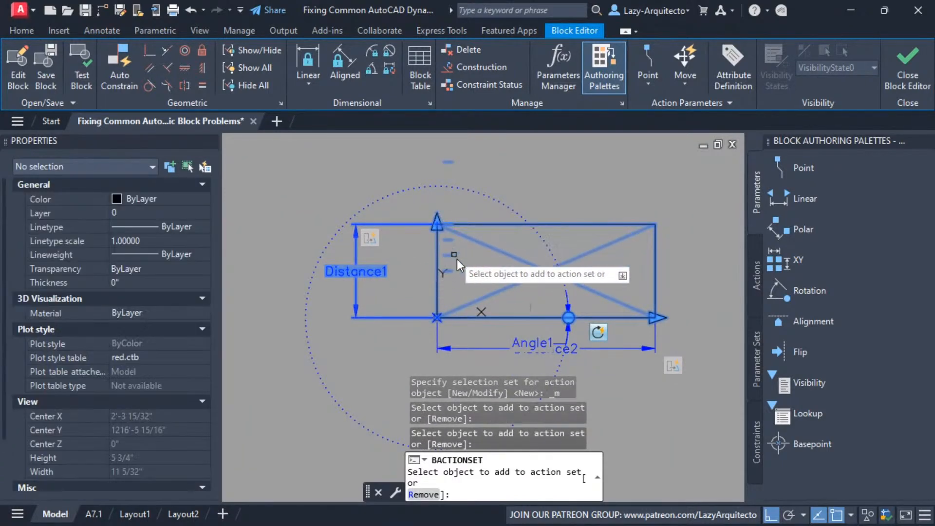
{"action": "left_click", "coordinate": [577, 348]}
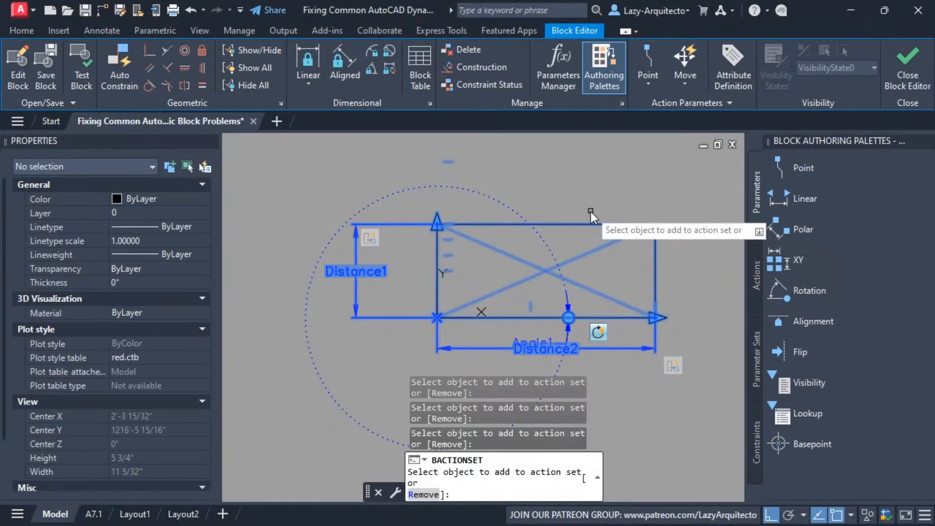
{"action": "key", "text": "Return"}
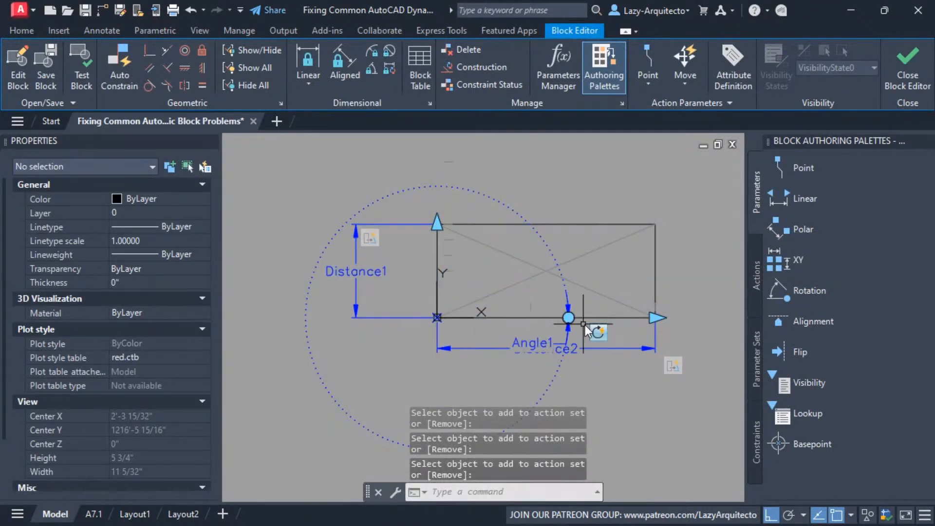
{"action": "left_click", "coordinate": [594, 332]}
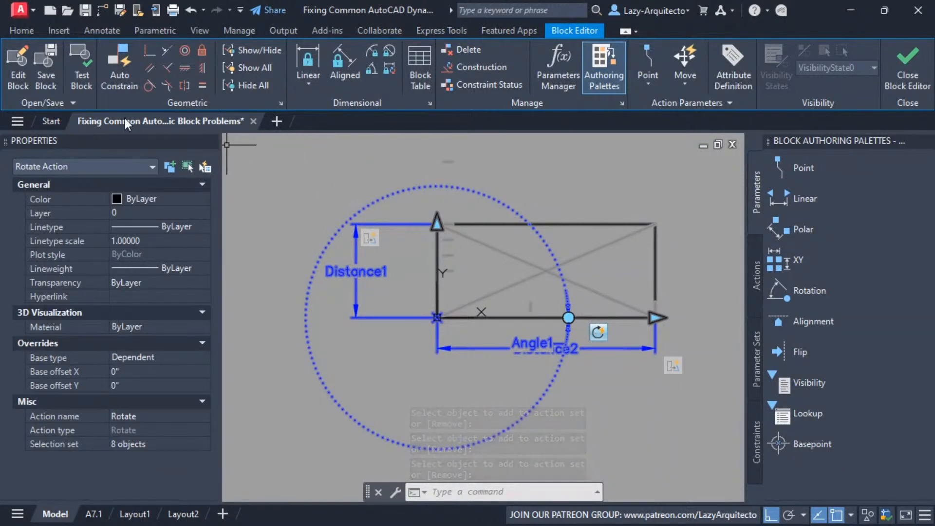
Open the stud in a test block window and stretch its length to 5 1/2 inches
{"action": "left_click", "coordinate": [74, 74]}
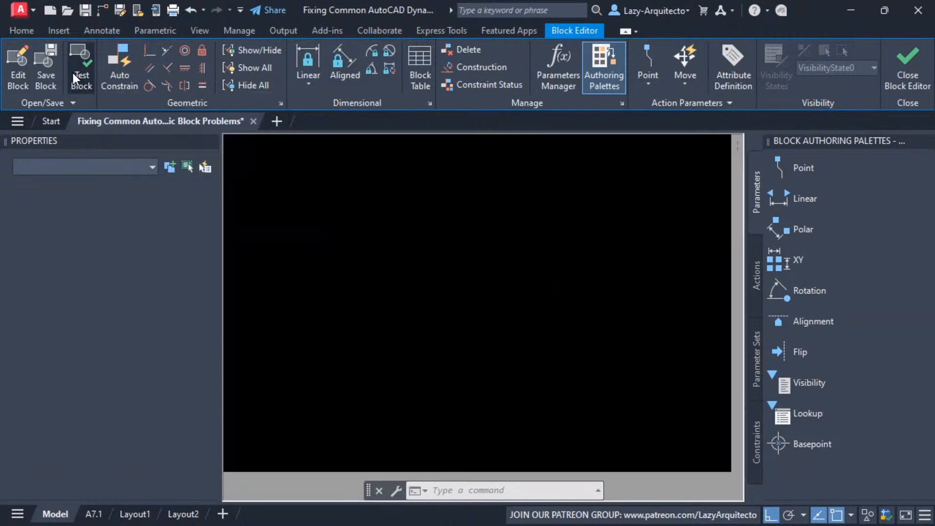
{"action": "middle_click_drag", "start_coordinate": [609, 241], "coordinate": [498, 271]}
{"action": "scroll", "coordinate": [534, 259], "scroll_direction": "up", "scroll_amount": 2}
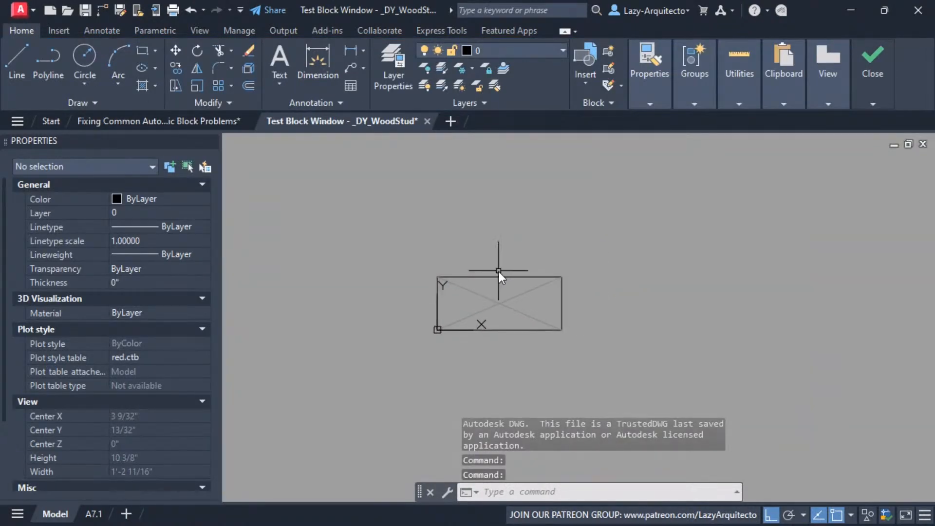
{"action": "left_click", "coordinate": [493, 273]}
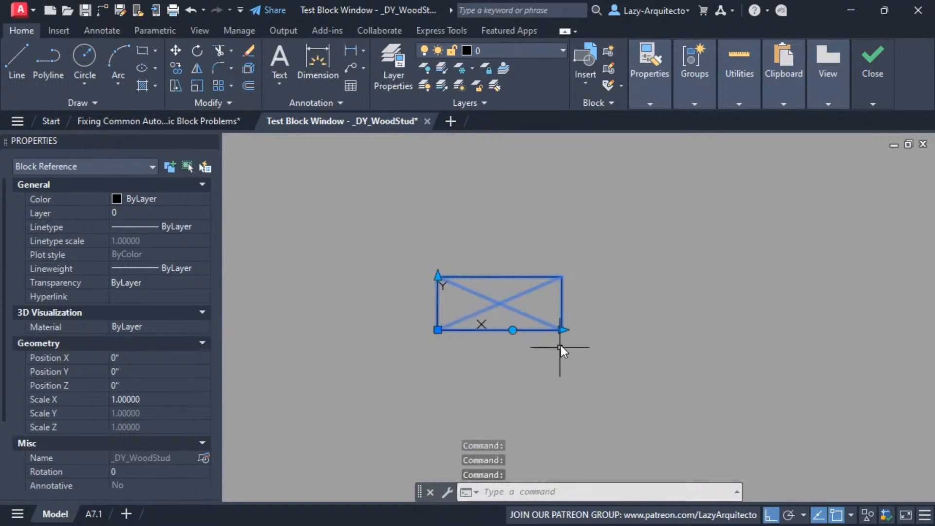
{"action": "left_click", "coordinate": [561, 331]}
{"action": "left_click", "coordinate": [622, 361]}
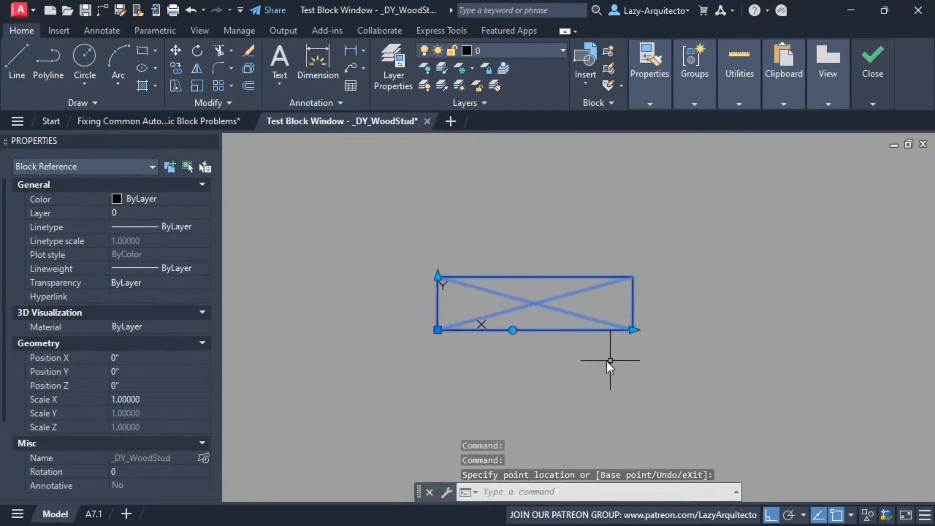
Rotate the test stud to 90 degrees and shorten its length to 3 1/2 inches
{"action": "left_click", "coordinate": [512, 330]}
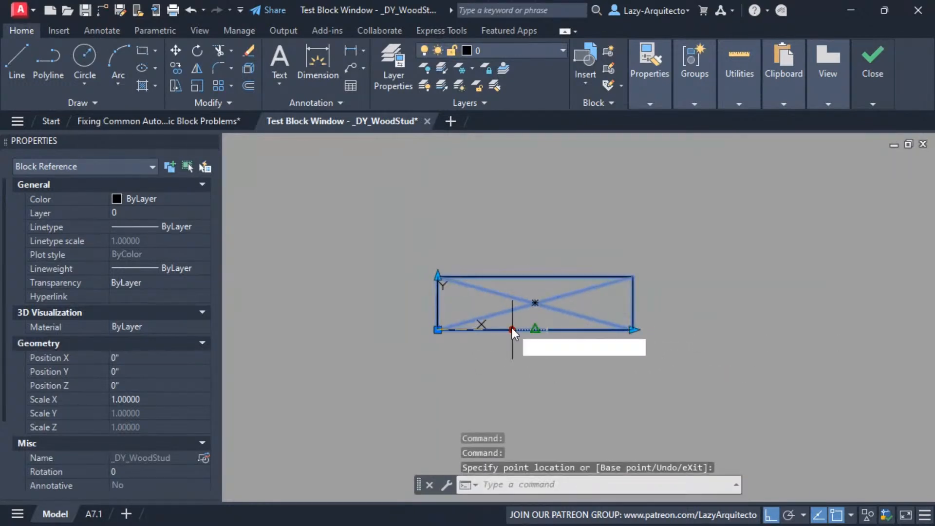
{"action": "left_click", "coordinate": [483, 236]}
{"action": "mouse_move", "coordinate": [483, 235]}
{"action": "middle_mouse_down"}
{"action": "mouse_move", "coordinate": [478, 256]}
{"action": "mouse_move", "coordinate": [519, 296]}
{"action": "mouse_move", "coordinate": [538, 300]}
{"action": "middle_mouse_up"}
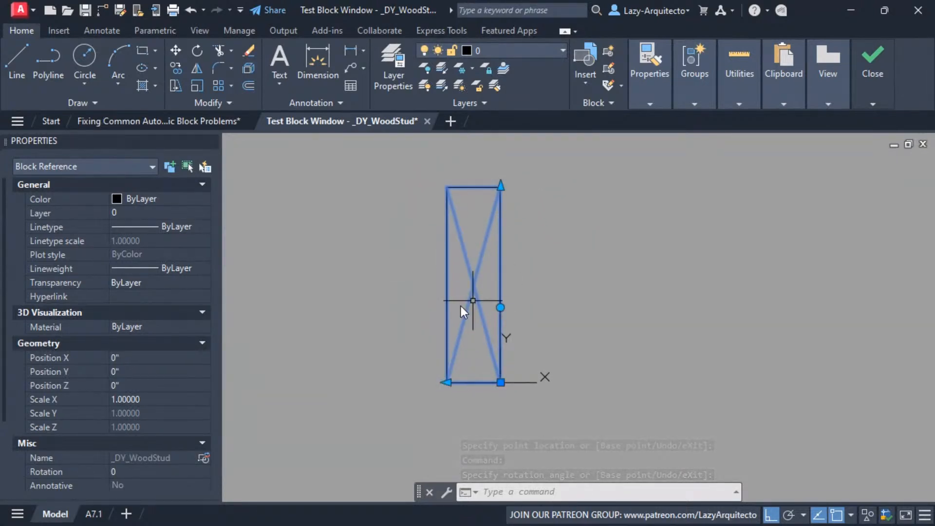
{"action": "middle_click_drag", "start_coordinate": [502, 264], "coordinate": [506, 307]}
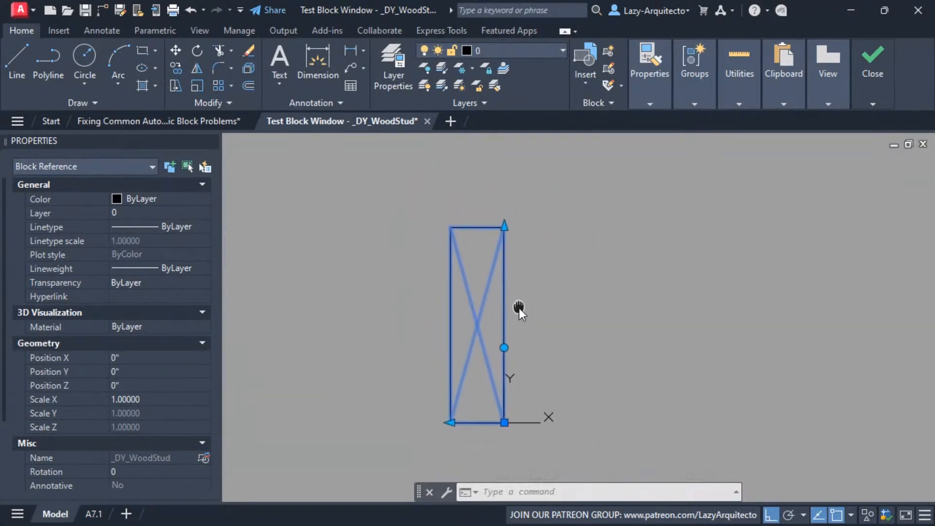
{"action": "left_click", "coordinate": [506, 230]}
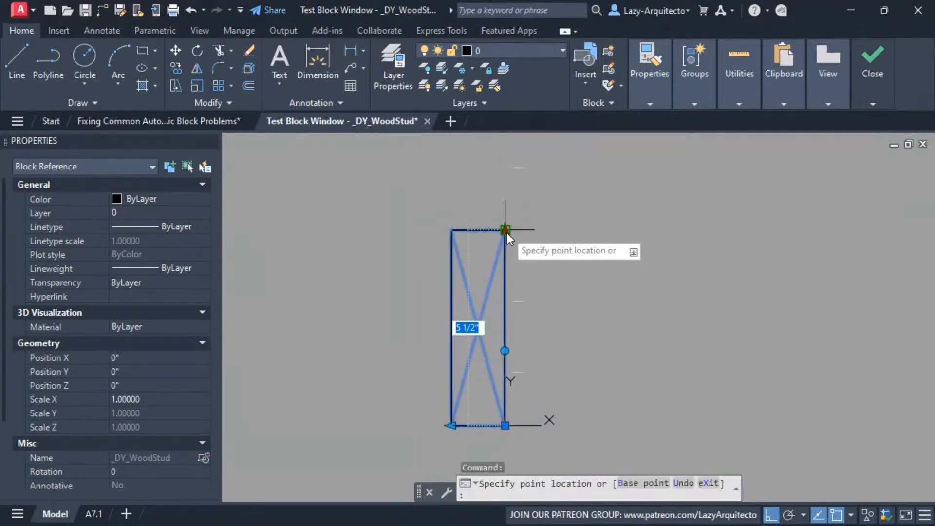
{"action": "left_click", "coordinate": [519, 293]}
{"action": "scroll", "coordinate": [559, 353], "scroll_direction": "down", "scroll_amount": 2}
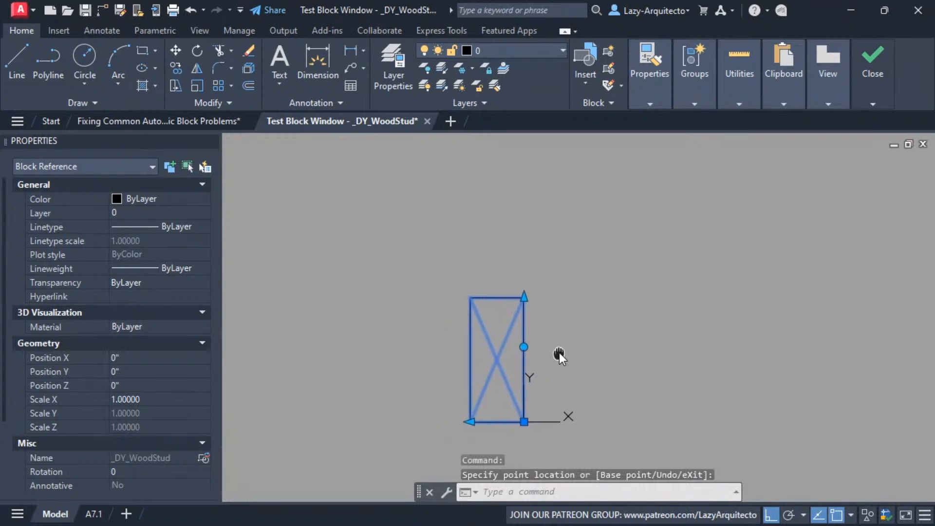
Lengthen the upright test stud and set its thickness to 2 1/2 inches
{"action": "left_click", "coordinate": [542, 317]}
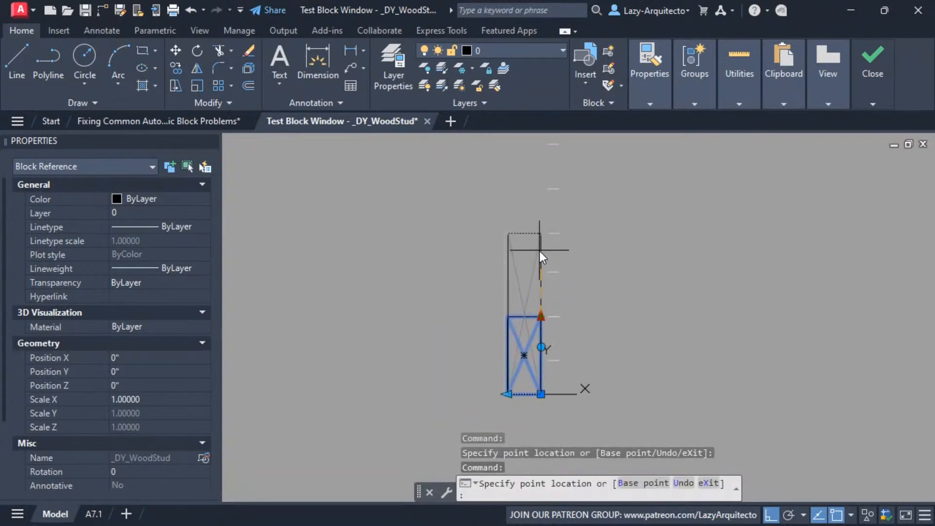
{"action": "left_click", "coordinate": [540, 244]}
{"action": "left_click", "coordinate": [506, 395]}
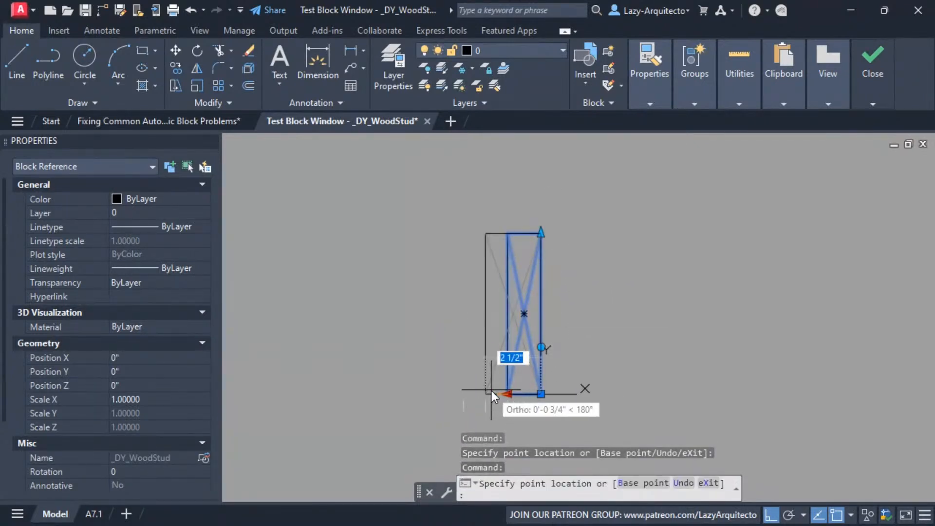
{"action": "left_click", "coordinate": [486, 392]}
Rotate the upright test stud another quarter turn counterclockwise and reduce its thickness
{"action": "left_click", "coordinate": [540, 347]}
{"action": "left_click", "coordinate": [453, 350]}
{"action": "middle_click_drag", "start_coordinate": [446, 349], "coordinate": [502, 234]}
{"action": "left_click", "coordinate": [566, 303]}
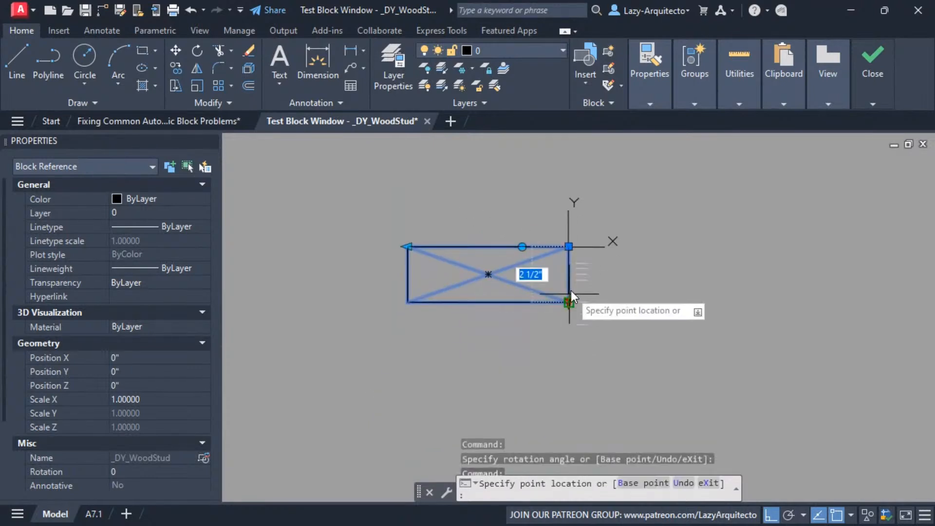
{"action": "left_click", "coordinate": [569, 275]}
Rotate the test stud to 270 degrees and on to 0 degrees, then try its length grip again
{"action": "left_click", "coordinate": [522, 246]}
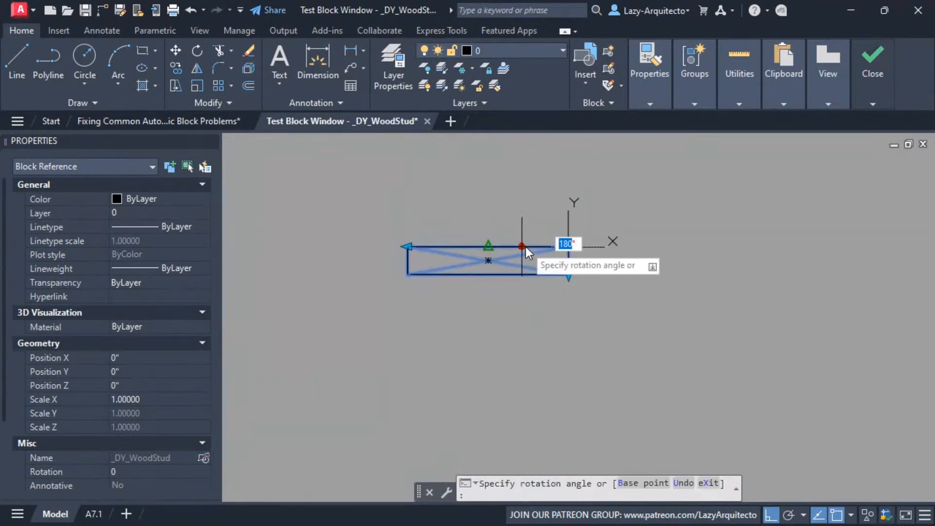
{"action": "left_click", "coordinate": [518, 331]}
{"action": "middle_click_drag", "start_coordinate": [560, 317], "coordinate": [474, 317]}
{"action": "left_click", "coordinate": [483, 292]}
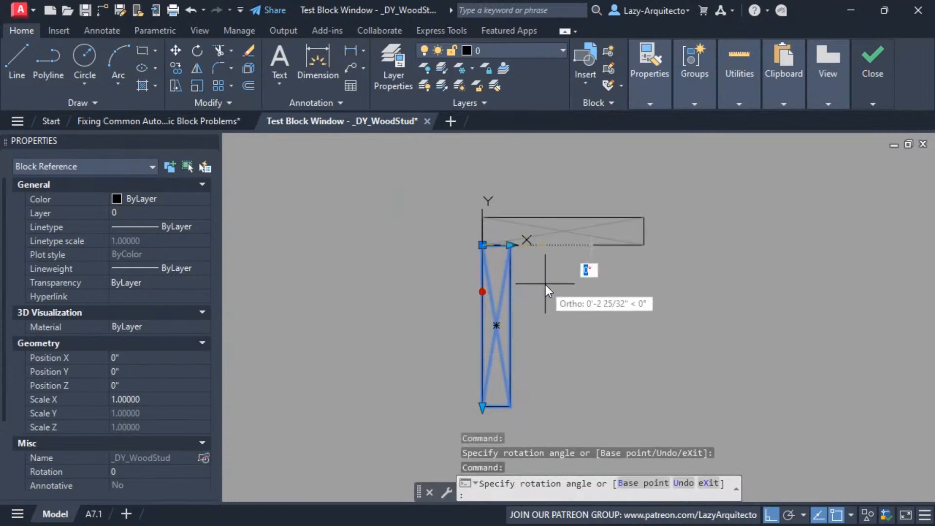
{"action": "left_click", "coordinate": [545, 283]}
{"action": "middle_click_drag", "start_coordinate": [533, 265], "coordinate": [489, 318]}
{"action": "left_click", "coordinate": [596, 298]}
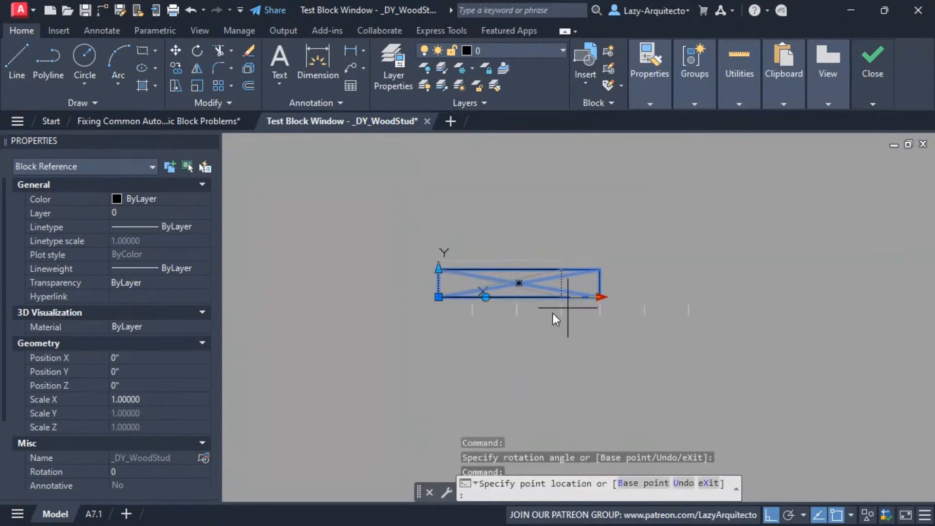
{"action": "left_click", "coordinate": [601, 308]}
Close the test block window and the Block Editor, saving the parameter changes to the wood stud block
{"action": "left_click", "coordinate": [873, 103]}
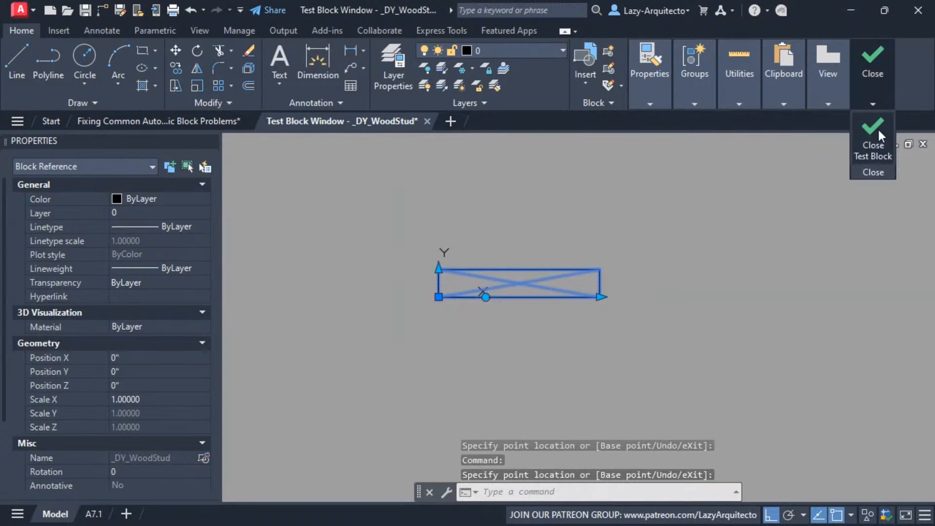
{"action": "left_click", "coordinate": [878, 130]}
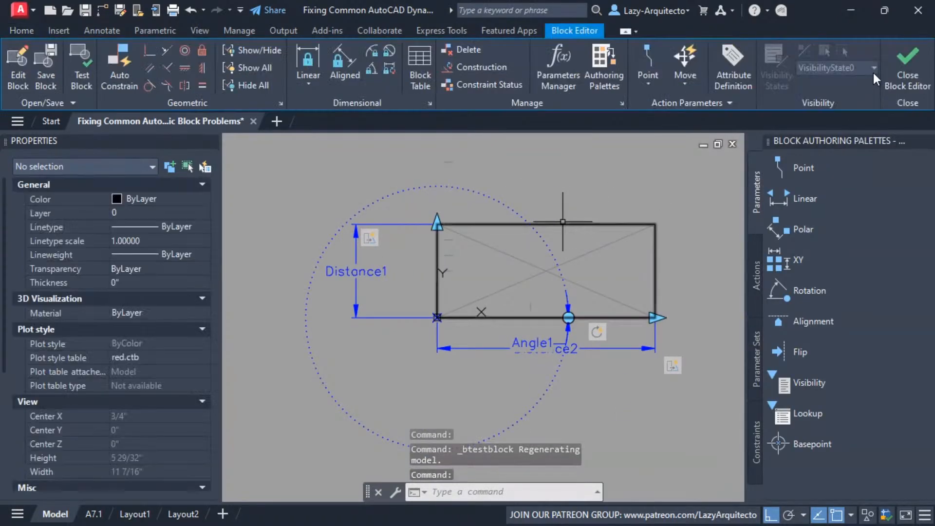
{"action": "left_click", "coordinate": [907, 68]}
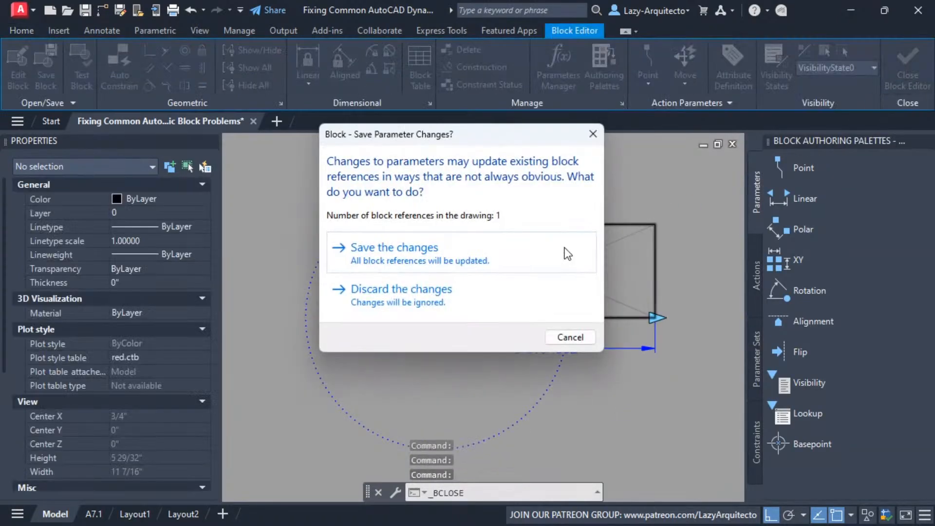
{"action": "left_click", "coordinate": [530, 250]}
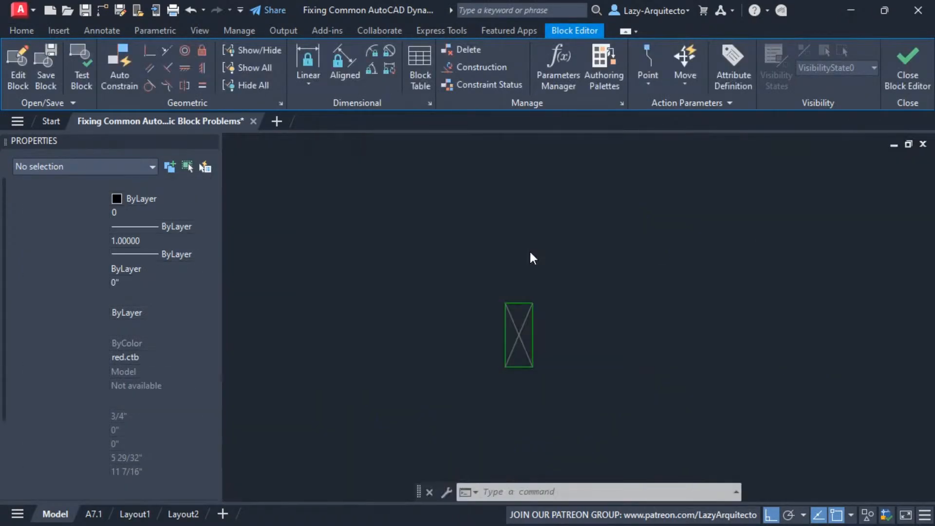
Rotate the stud in the drawing to 0 degrees and stretch its length to 5 1/2 inches
{"action": "left_click", "coordinate": [519, 303]}
{"action": "left_click", "coordinate": [533, 329]}
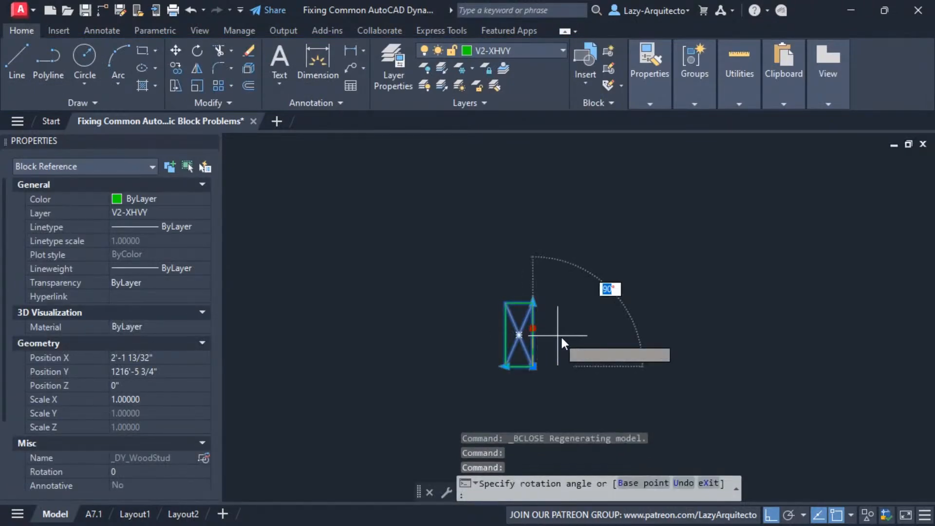
{"action": "left_click", "coordinate": [575, 389]}
{"action": "left_click", "coordinate": [597, 367]}
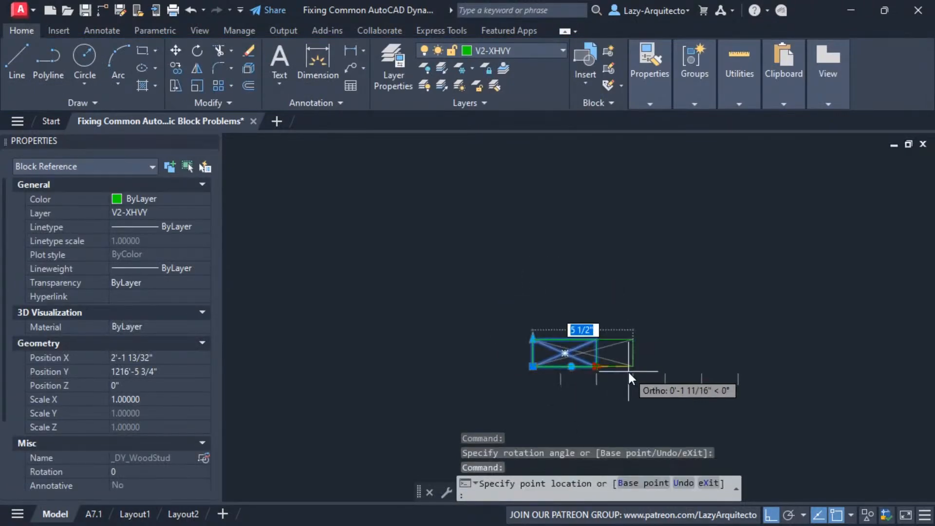
{"action": "left_click", "coordinate": [633, 368]}
Rotate the stud in the drawing to stand upright and stretch it to the next longer length increment
{"action": "left_click", "coordinate": [570, 367]}
{"action": "left_click", "coordinate": [557, 293]}
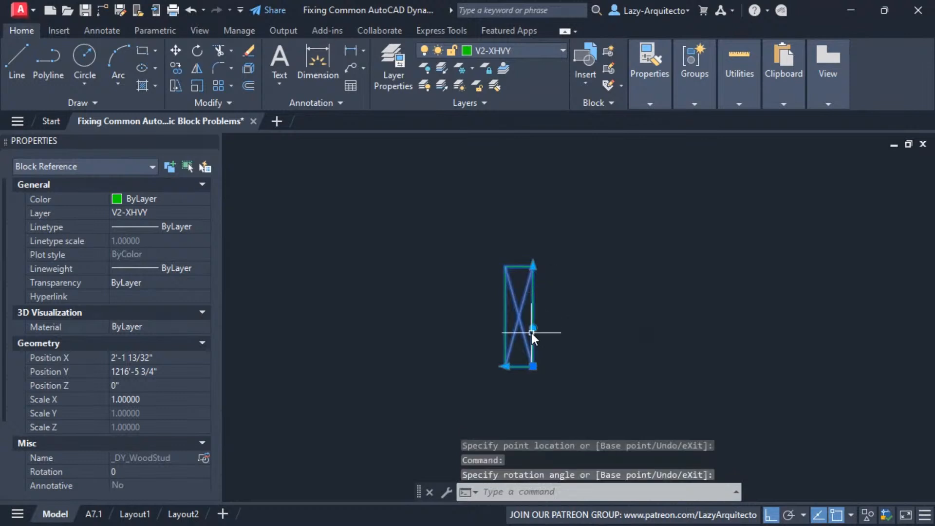
{"action": "left_click", "coordinate": [533, 268]}
{"action": "left_click", "coordinate": [535, 230]}
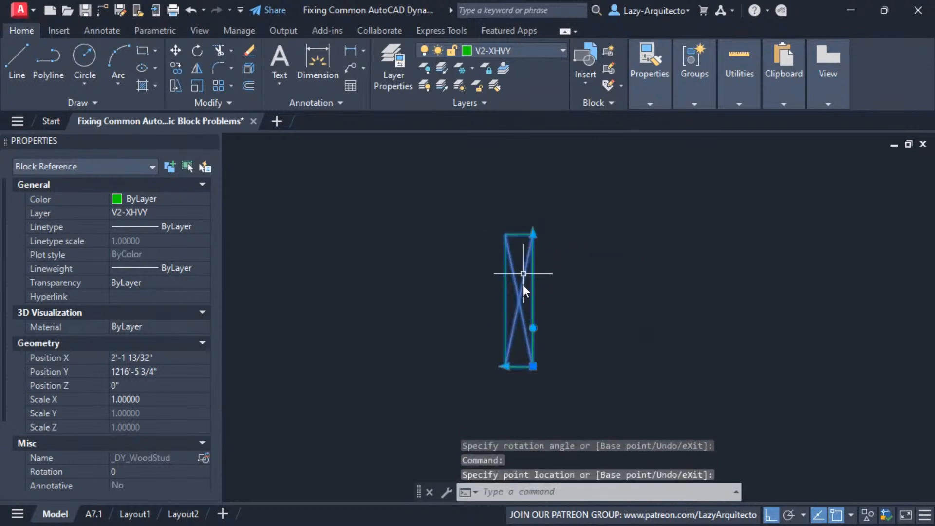
Rotate the stud in the drawing to lie horizontally, and on until it hangs down from its base point
{"action": "left_click", "coordinate": [533, 329]}
{"action": "left_click", "coordinate": [468, 318]}
{"action": "middle_click_drag", "start_coordinate": [489, 338], "coordinate": [502, 240]}
{"action": "scroll", "coordinate": [502, 252], "scroll_direction": "up", "scroll_amount": 2}
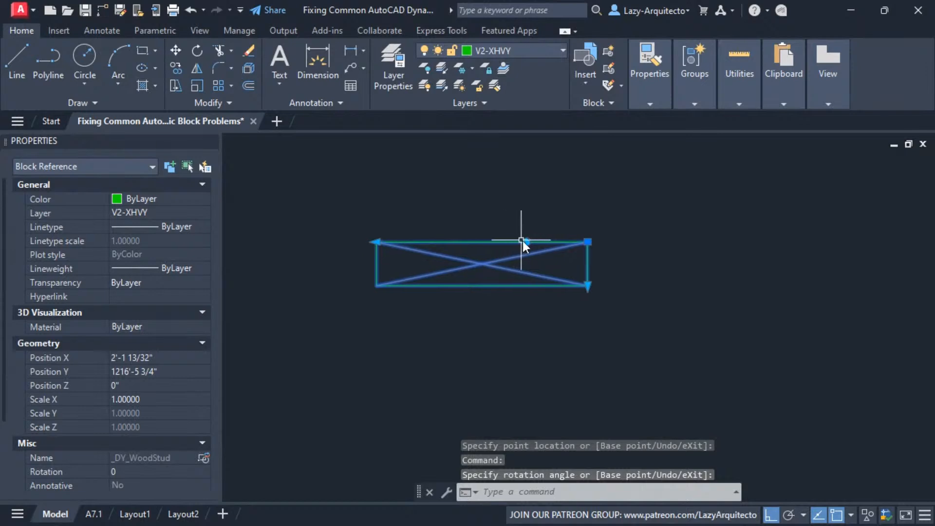
{"action": "left_click", "coordinate": [526, 241]}
{"action": "left_click", "coordinate": [533, 326]}
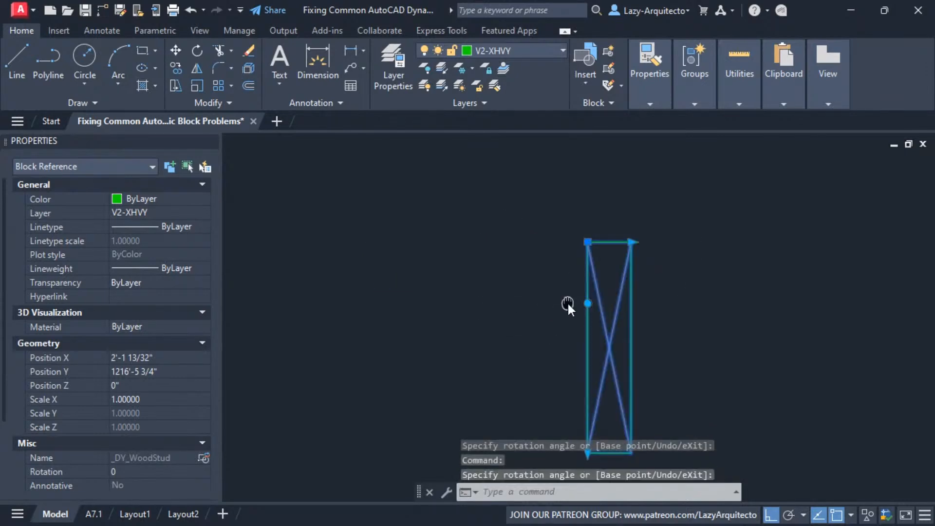
Stretch the hanging stud to a wider width increment and shorten its length
{"action": "middle_click_drag", "start_coordinate": [568, 302], "coordinate": [434, 262]}
{"action": "left_click", "coordinate": [500, 201]}
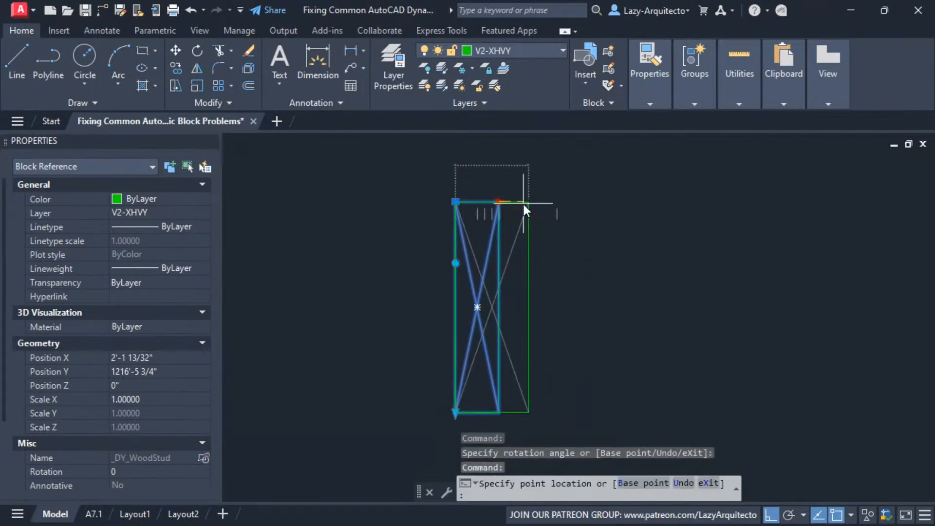
{"action": "left_click", "coordinate": [527, 202]}
{"action": "left_click", "coordinate": [461, 415]}
{"action": "left_click", "coordinate": [439, 324]}
Rotate the shortened stud to stand upright, stretch its length longer and clear the selection
{"action": "scroll", "coordinate": [452, 303], "scroll_direction": "down", "scroll_amount": 2}
{"action": "left_click", "coordinate": [453, 284]}
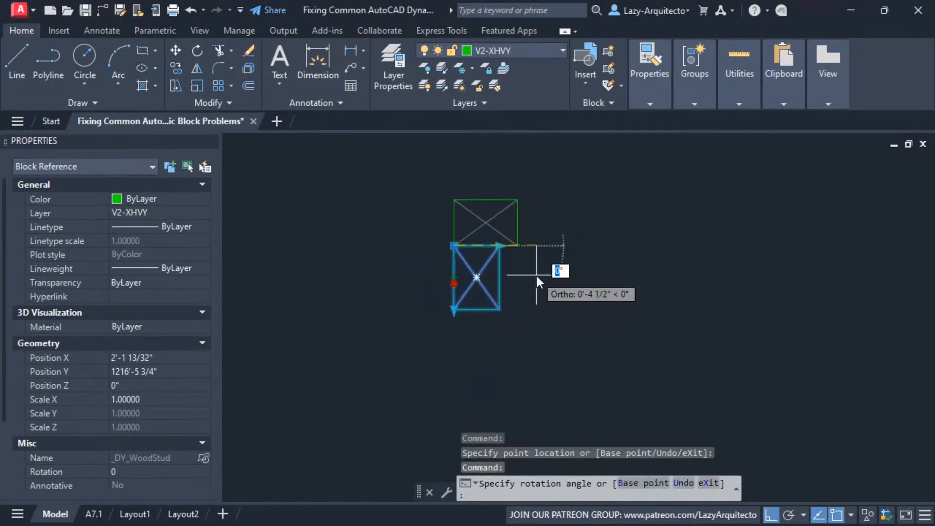
{"action": "left_click", "coordinate": [516, 263]}
{"action": "left_click", "coordinate": [479, 180]}
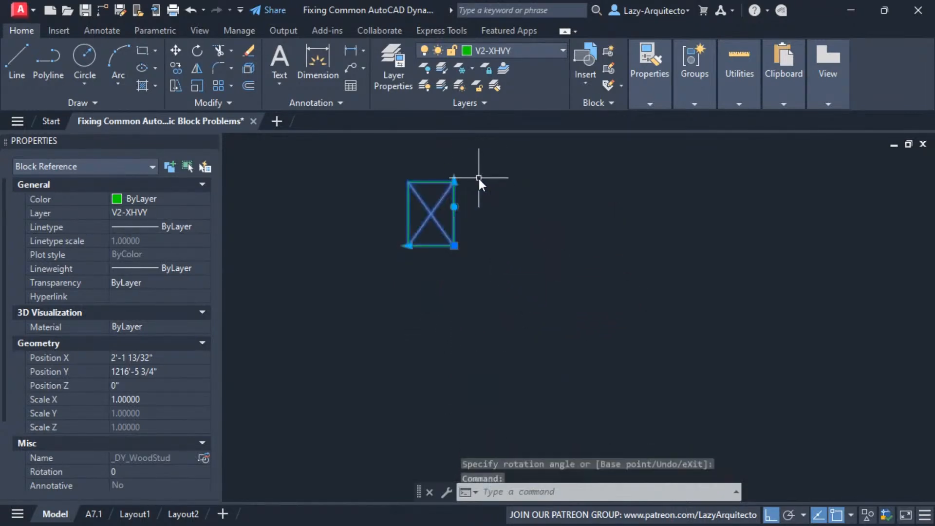
{"action": "middle_click_drag", "start_coordinate": [479, 180], "coordinate": [500, 306]}
{"action": "left_click", "coordinate": [474, 291]}
{"action": "left_click", "coordinate": [478, 219]}
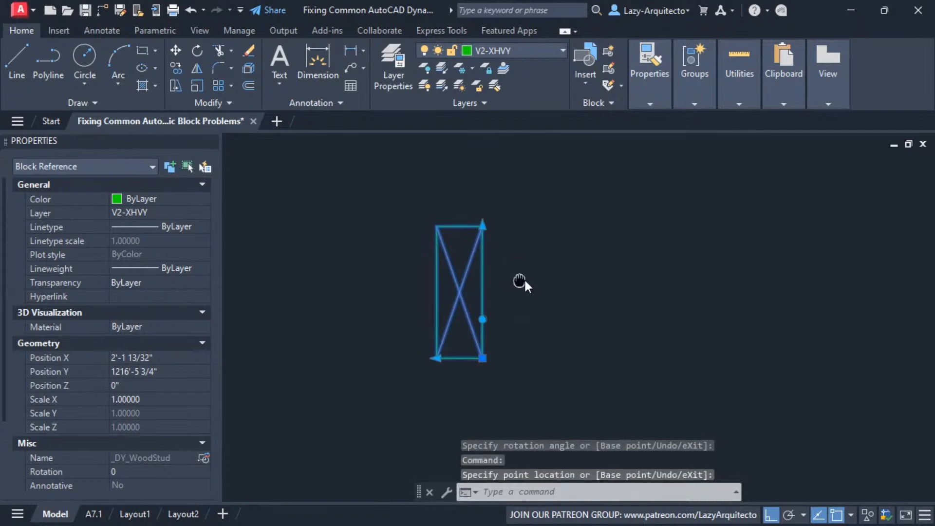
{"action": "key", "text": "Escape"}
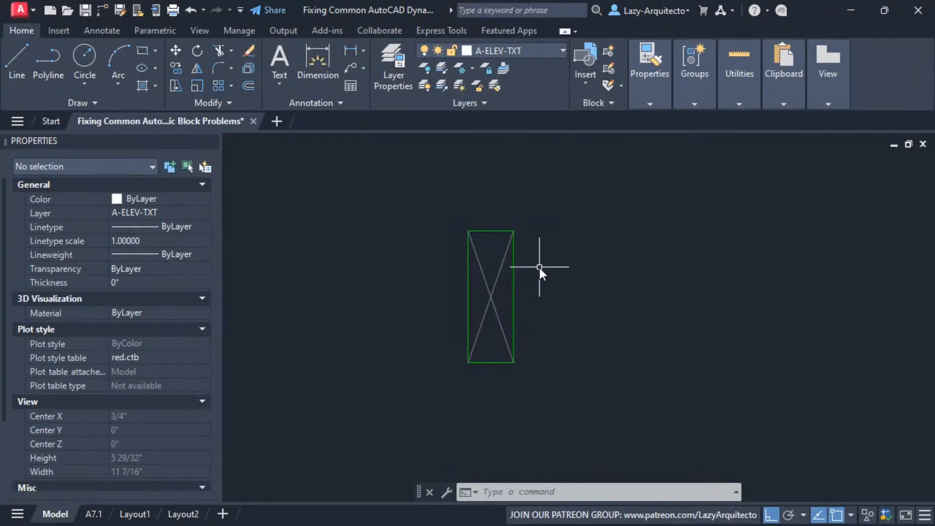
Find the TROFFER light fixture block elsewhere in the drawing and zoom to it as an object
{"action": "middle_click_drag", "start_coordinate": [505, 243], "coordinate": [501, 165]}
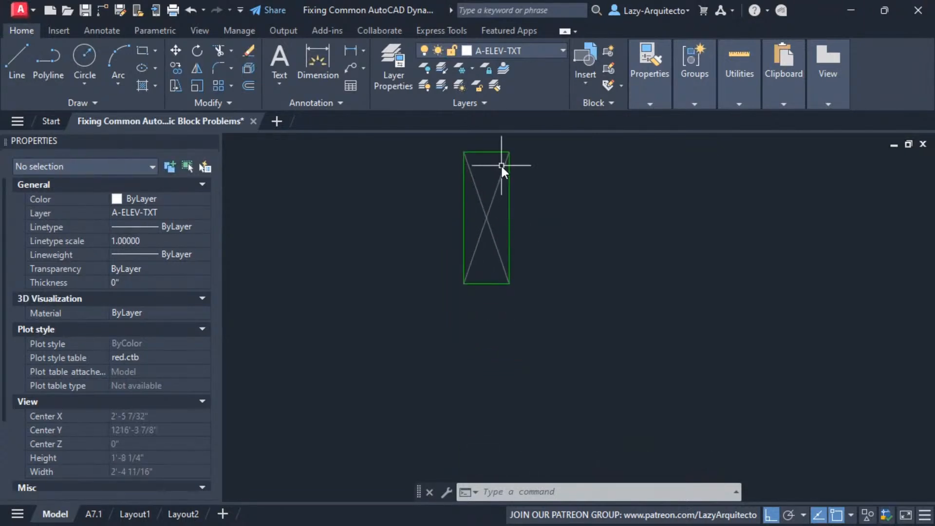
{"action": "scroll", "coordinate": [500, 165], "scroll_direction": "down", "scroll_amount": 15}
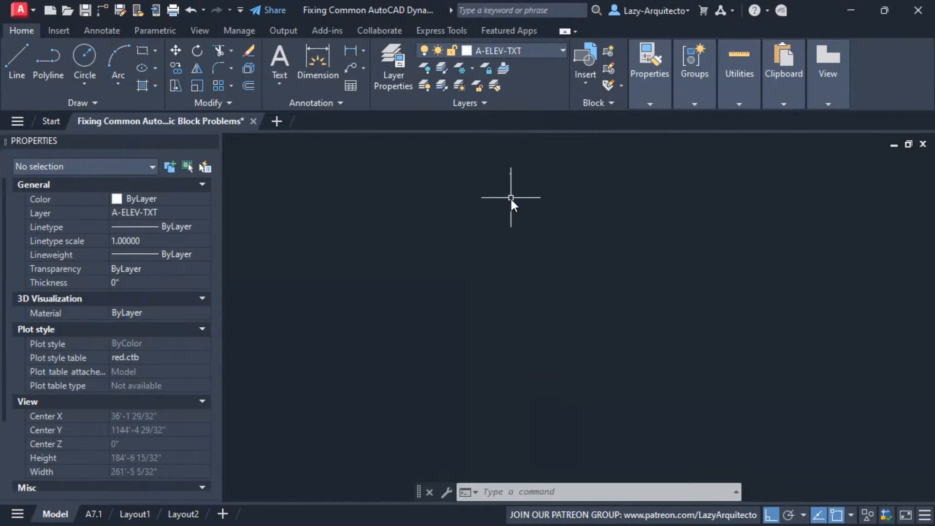
{"action": "middle_click", "coordinate": [502, 253]}
{"action": "middle_click", "coordinate": [501, 252]}
{"action": "left_click", "coordinate": [552, 252]}
{"action": "left_click", "coordinate": [629, 375]}
{"action": "type", "text": "x"}
{"action": "key", "text": "BackSpace"}
{"action": "type", "text": "z"}
{"action": "key", "text": "Return"}
{"action": "type", "text": "o"}
{"action": "key", "text": "Return"}
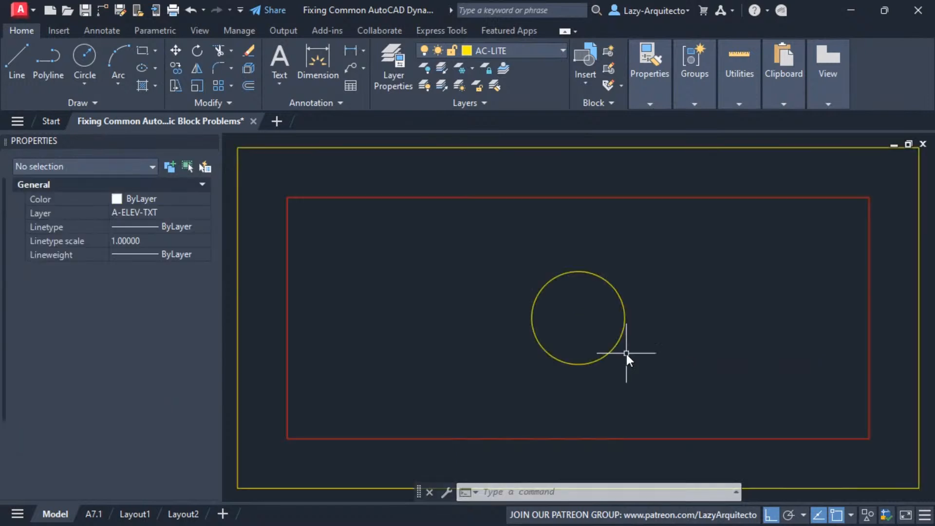
Select the TROFFER block and flip it from horizontal to vertical with its flip grip
{"action": "scroll", "coordinate": [451, 237], "scroll_direction": "down", "scroll_amount": 5}
{"action": "mouse_move", "coordinate": [451, 238]}
{"action": "middle_mouse_down"}
{"action": "mouse_move", "coordinate": [530, 267]}
{"action": "mouse_move", "coordinate": [544, 292]}
{"action": "middle_mouse_up"}
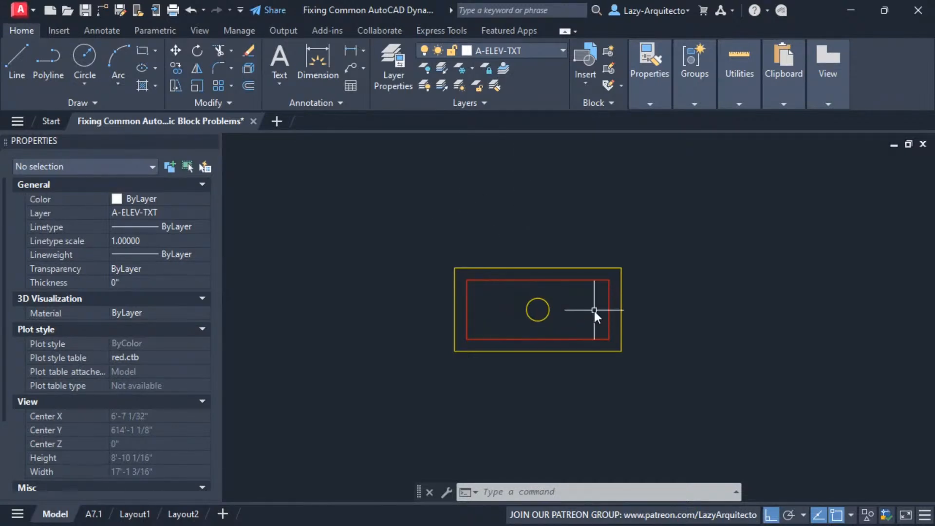
{"action": "scroll", "coordinate": [576, 302], "scroll_direction": "down", "scroll_amount": 2}
{"action": "scroll", "coordinate": [532, 306], "scroll_direction": "up", "scroll_amount": 2}
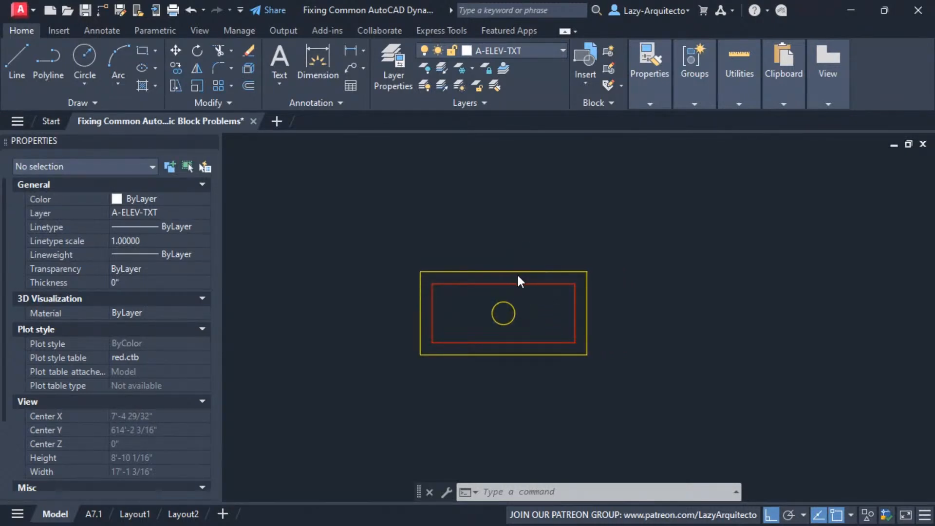
{"action": "left_click", "coordinate": [540, 283]}
{"action": "middle_click_drag", "start_coordinate": [539, 250], "coordinate": [541, 235]}
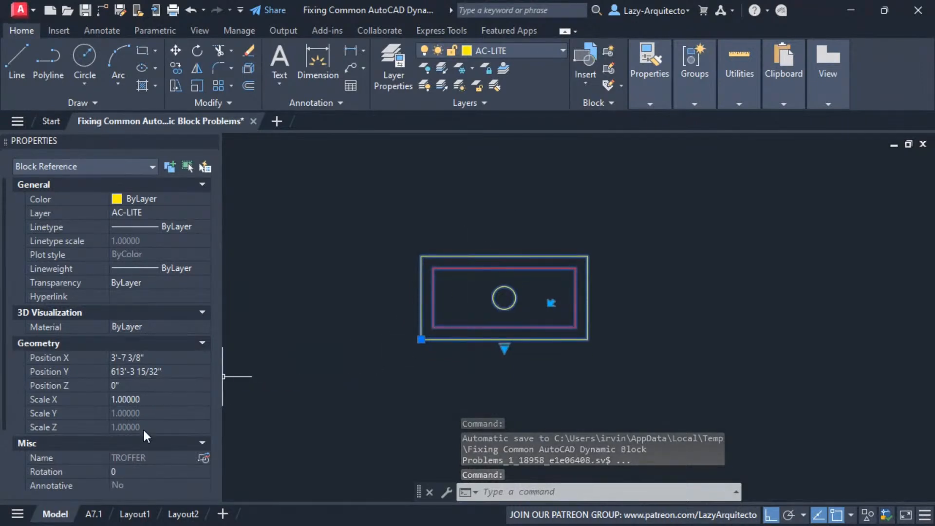
{"action": "middle_click_drag", "start_coordinate": [523, 309], "coordinate": [547, 315]}
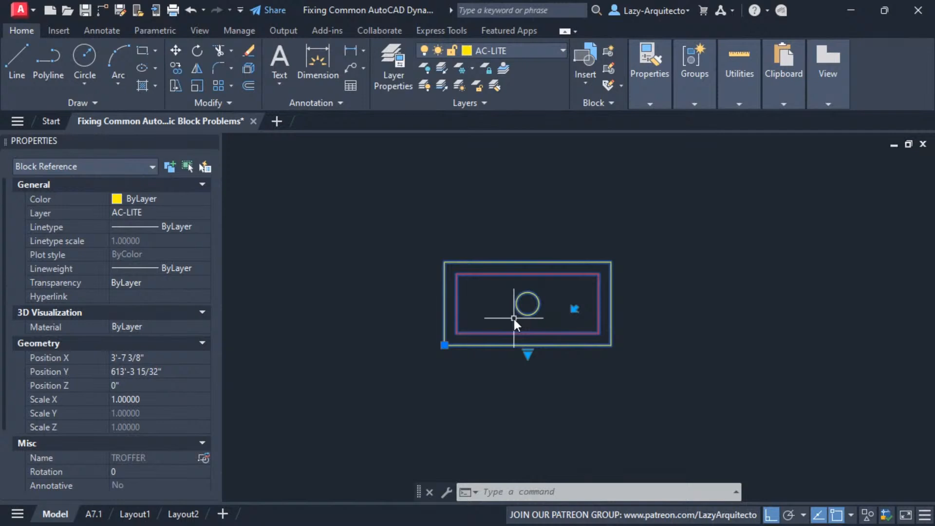
{"action": "middle_click_drag", "start_coordinate": [463, 389], "coordinate": [448, 383]}
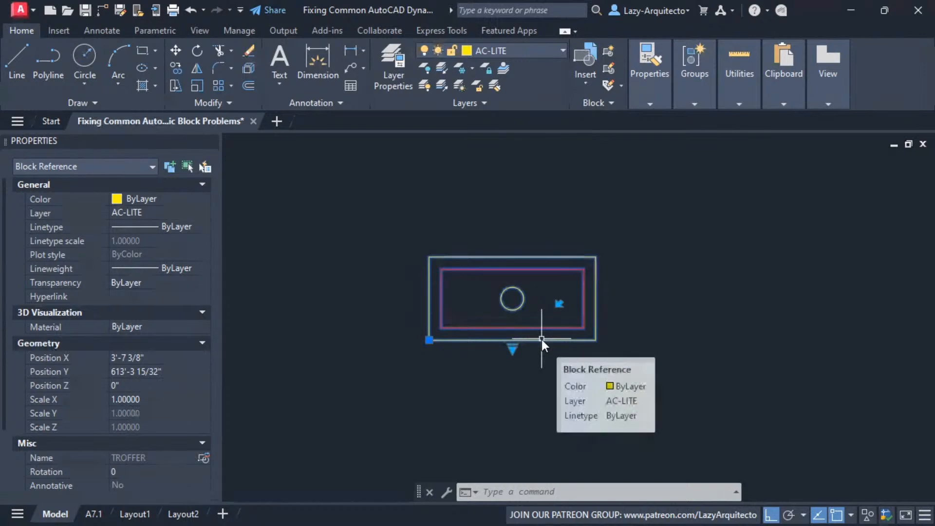
{"action": "left_click", "coordinate": [559, 305]}
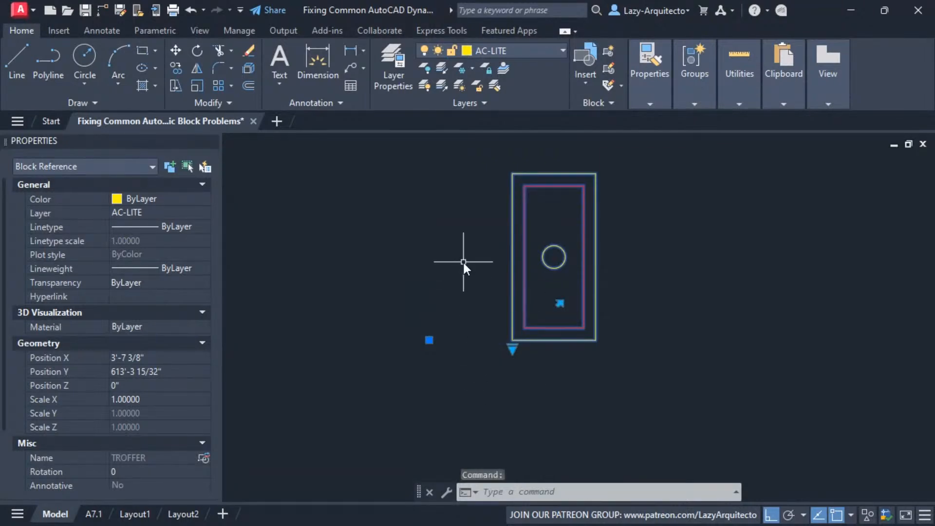
Flip the TROFFER block to horizontal and back to vertical twice, comparing its geometry with the insertion point
{"action": "middle_click_drag", "start_coordinate": [463, 261], "coordinate": [457, 287]}
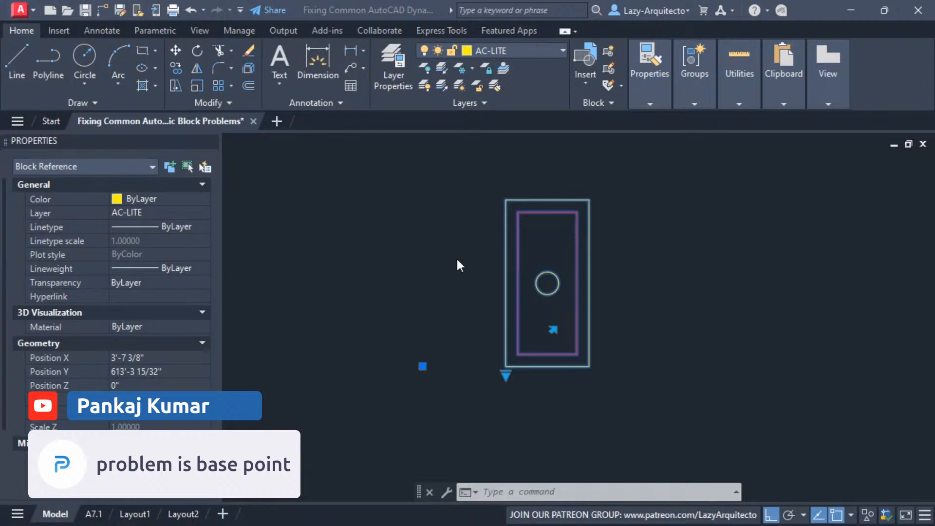
{"action": "left_click", "coordinate": [419, 355]}
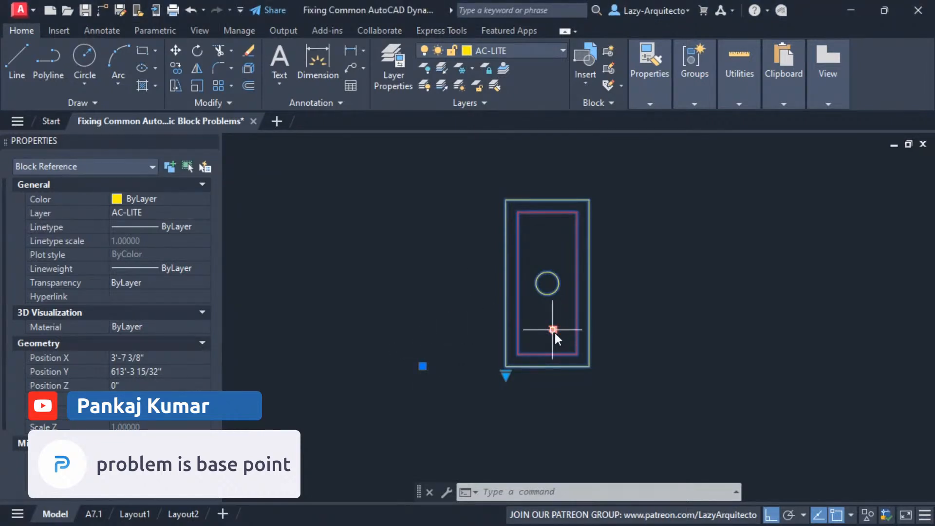
{"action": "left_click", "coordinate": [553, 330]}
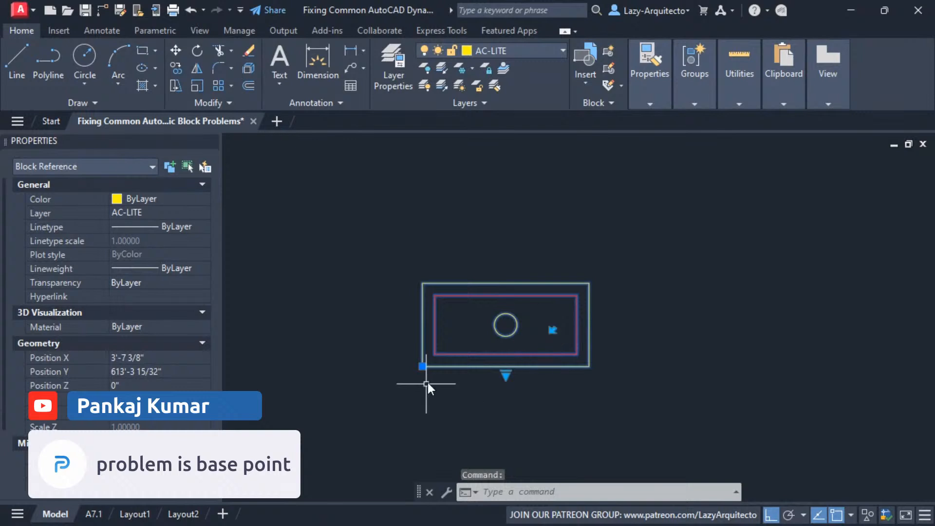
{"action": "left_click", "coordinate": [552, 331]}
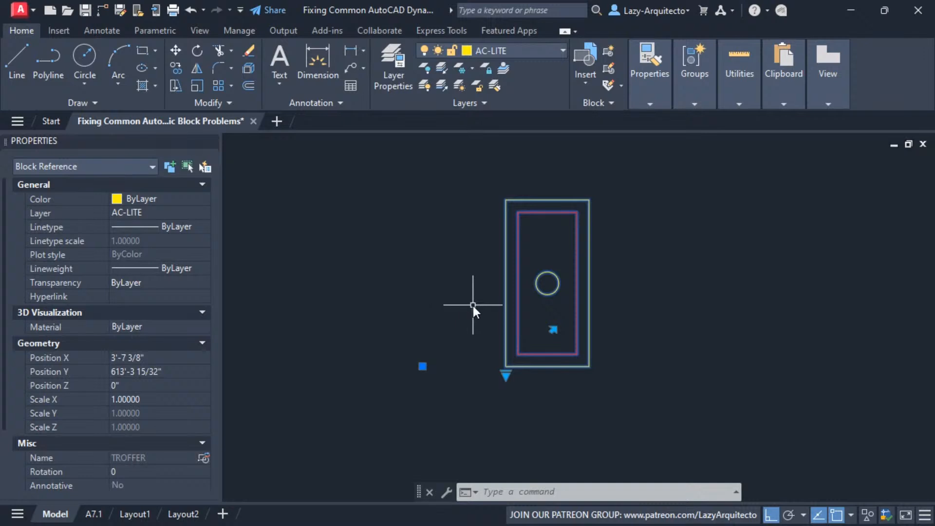
{"action": "left_click", "coordinate": [553, 330]}
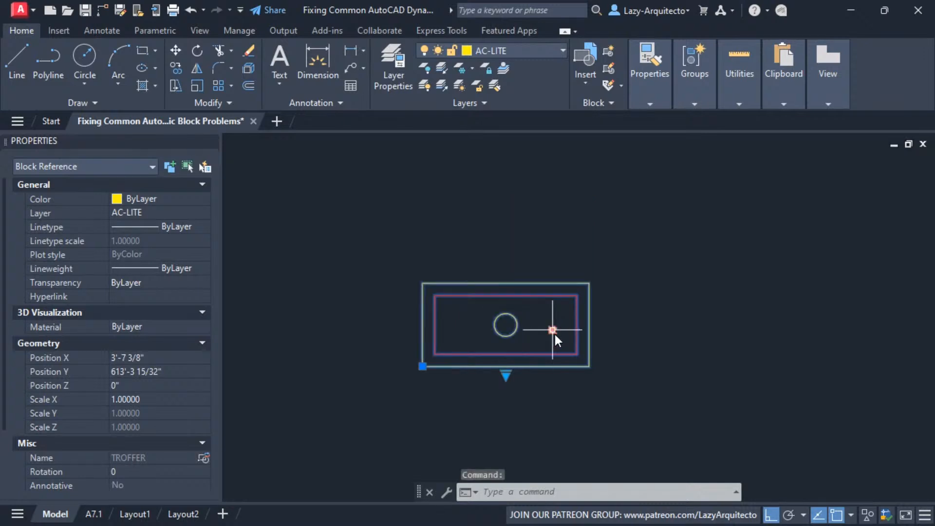
{"action": "left_click", "coordinate": [553, 330]}
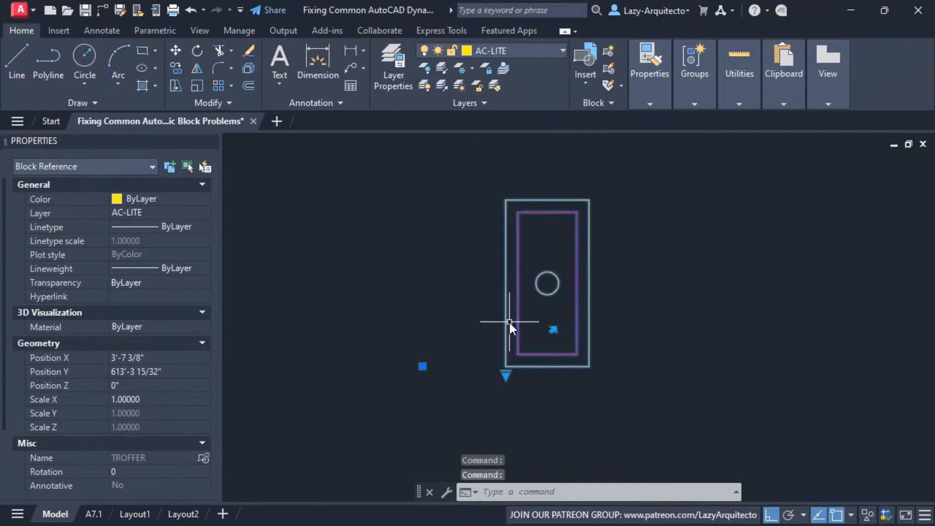
Open the TROFFER block in the Block Editor and bring its geometry and parameters into view
{"action": "right_click", "coordinate": [519, 247]}
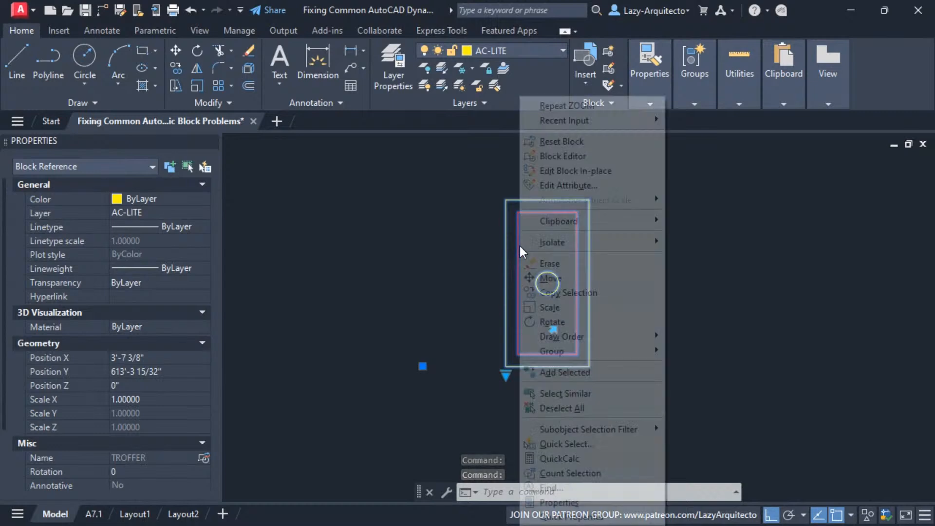
{"action": "left_click", "coordinate": [564, 160]}
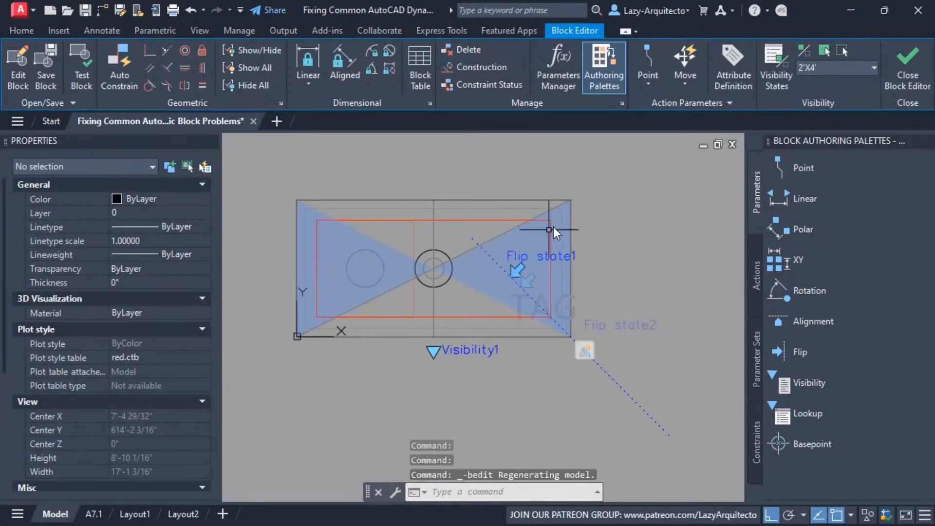
{"action": "middle_click_drag", "start_coordinate": [608, 195], "coordinate": [624, 224]}
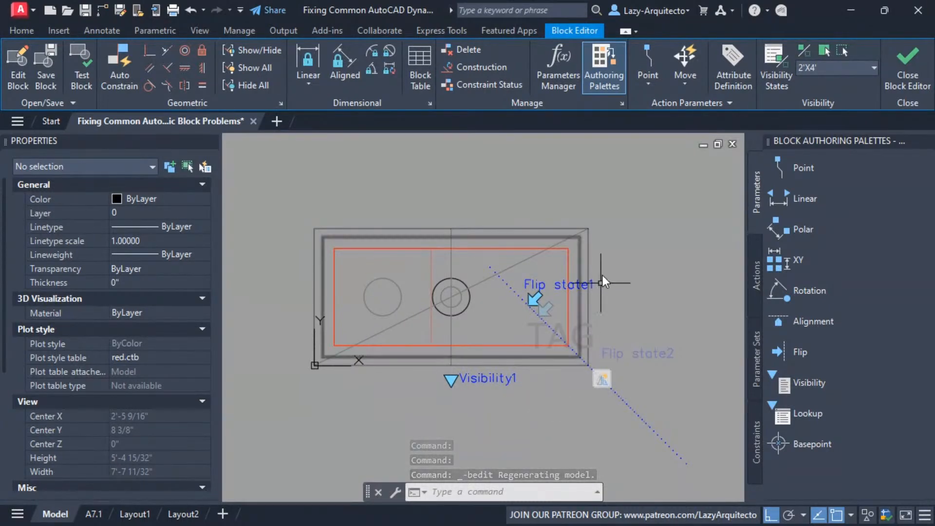
{"action": "middle_click_drag", "start_coordinate": [466, 186], "coordinate": [492, 200]}
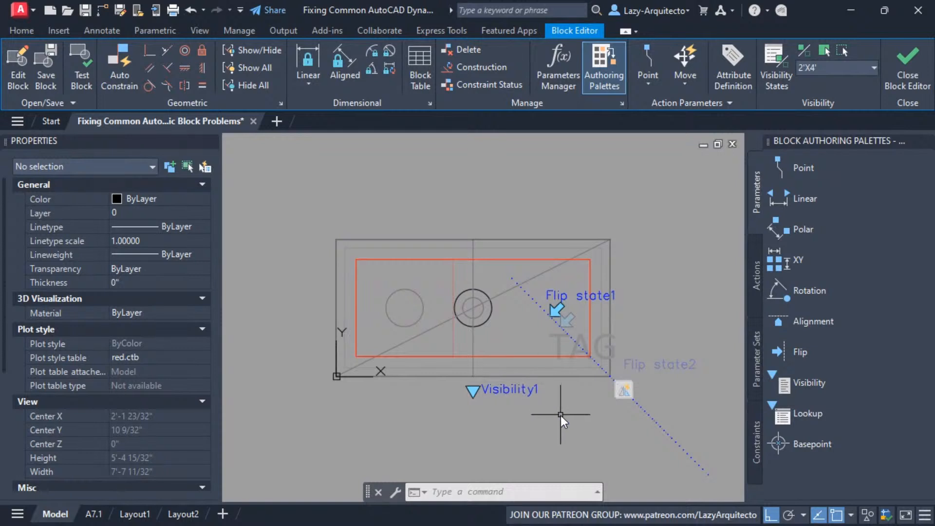
{"action": "middle_click_drag", "start_coordinate": [566, 420], "coordinate": [571, 395]}
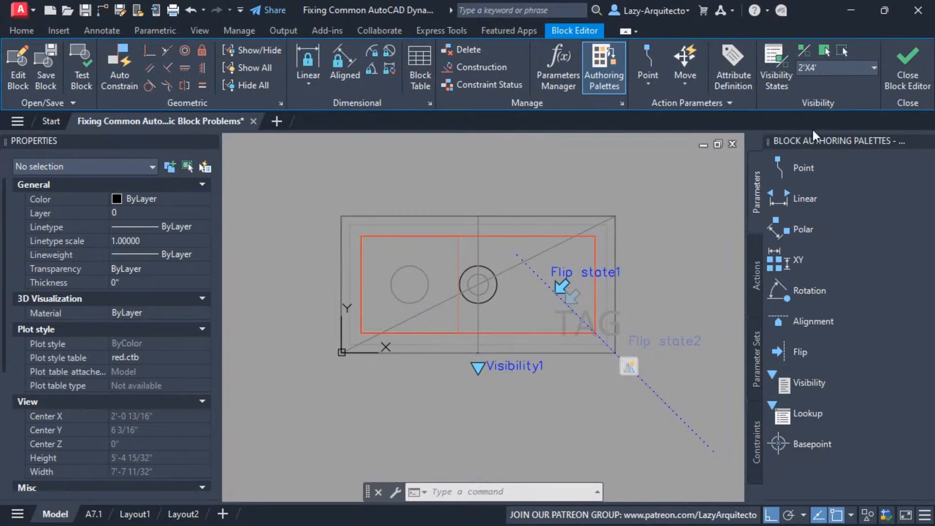
Add a Basepoint parameter at the block's origin, on the lower-left corner of the fixture outline
{"action": "left_click", "coordinate": [604, 74]}
{"action": "left_click", "coordinate": [604, 74]}
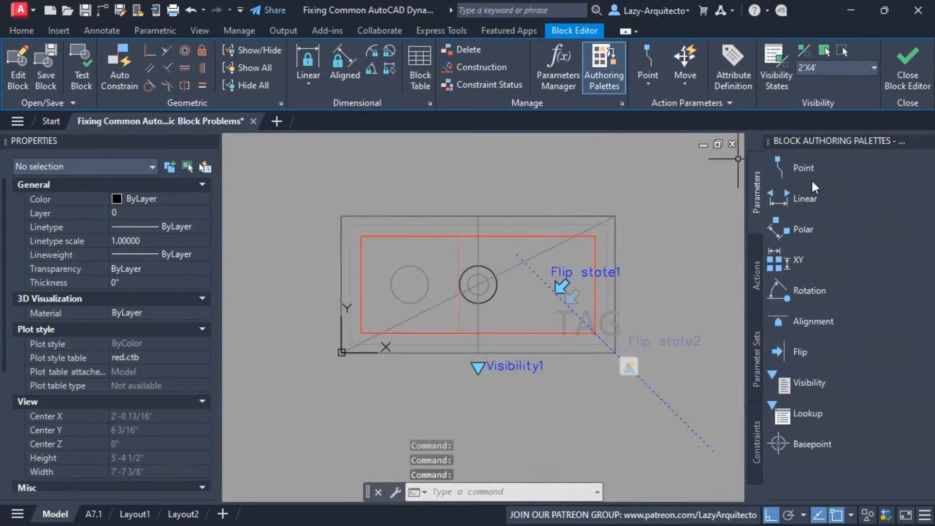
{"action": "left_click", "coordinate": [790, 443]}
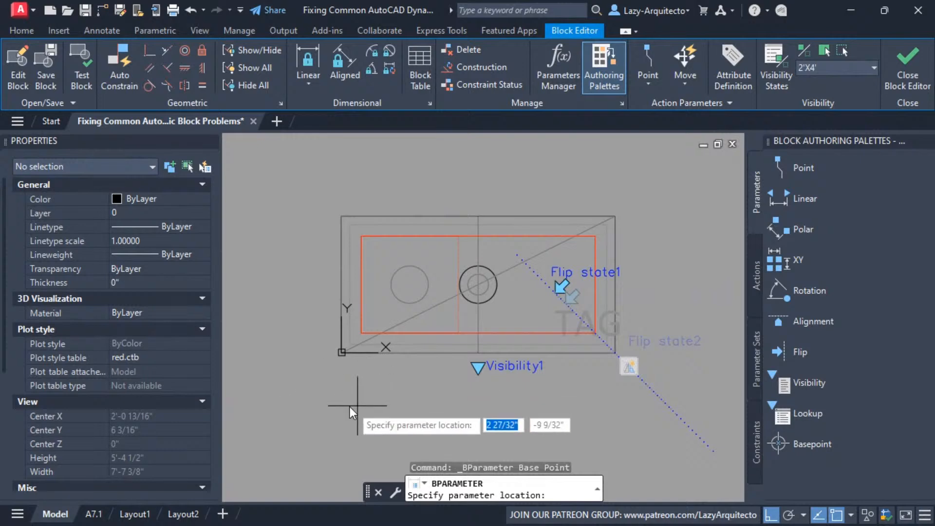
{"action": "left_click", "coordinate": [343, 353]}
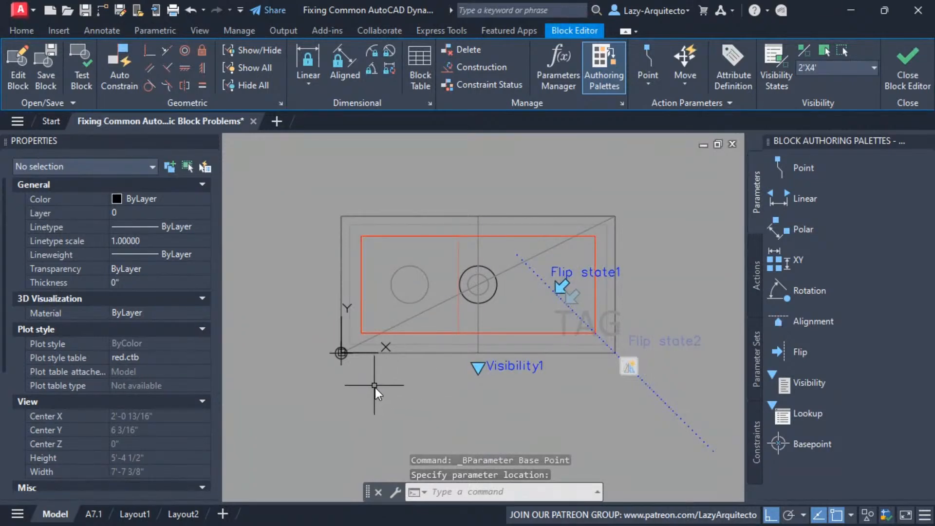
{"action": "middle_click_drag", "start_coordinate": [411, 396], "coordinate": [402, 408]}
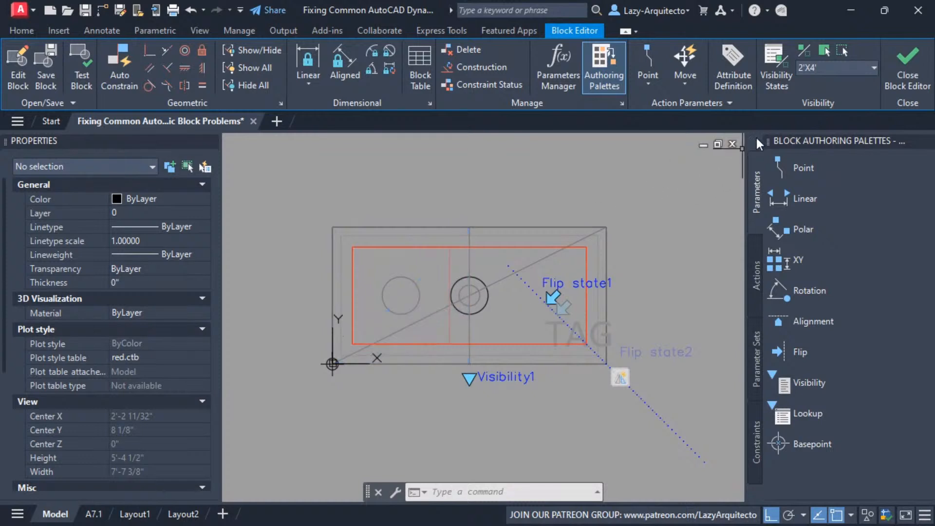
Hide the objects that do not belong to the 2'X4' visibility state and check which objects the flip action affects
{"action": "left_click", "coordinate": [803, 48]}
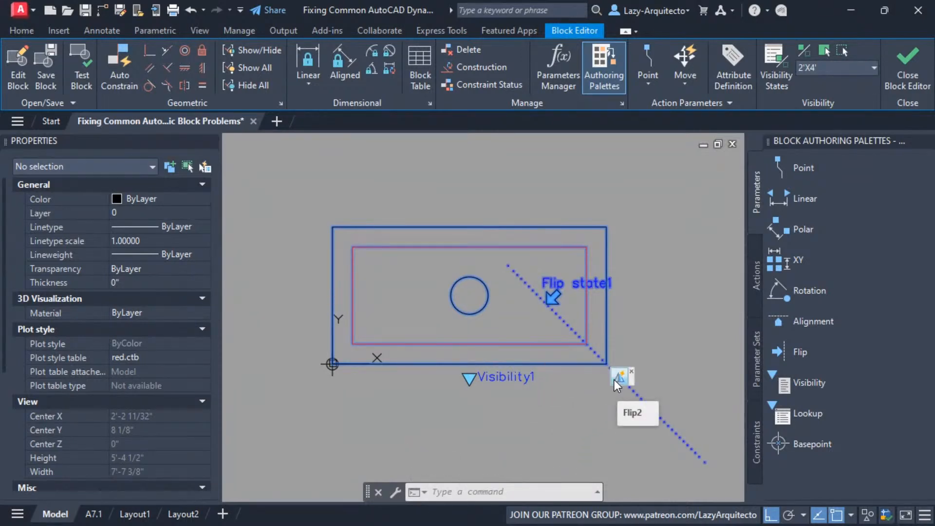
{"action": "middle_click_drag", "start_coordinate": [538, 402], "coordinate": [541, 410]}
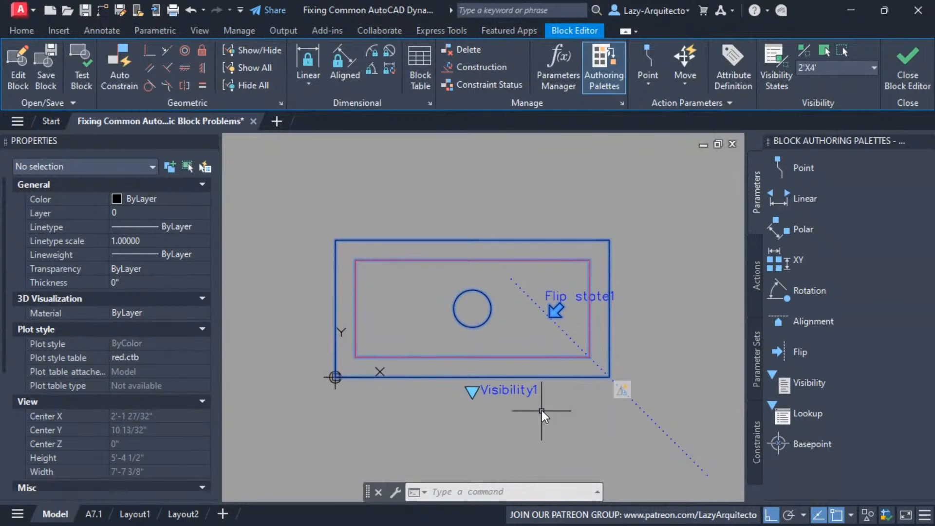
{"action": "left_click", "coordinate": [622, 393]}
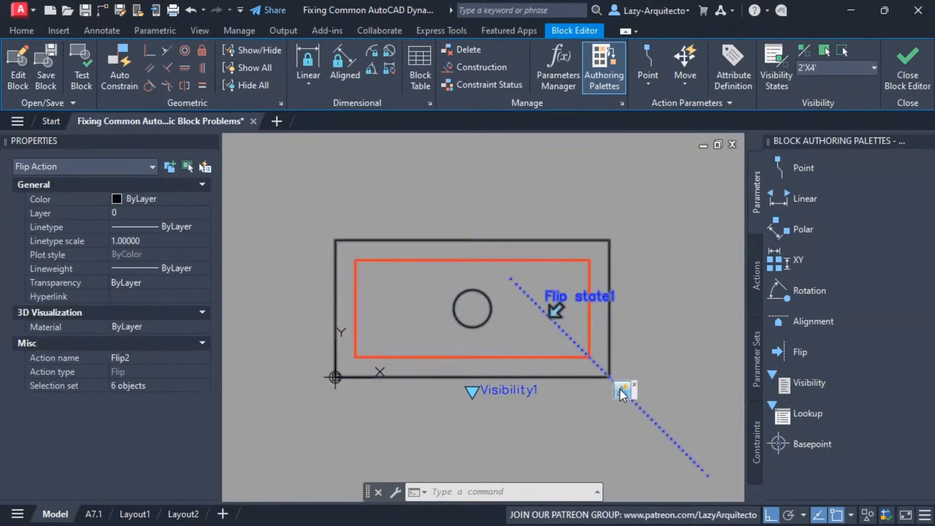
{"action": "key", "text": "Escape"}
{"action": "left_click", "coordinate": [617, 392]}
{"action": "key", "text": "Escape"}
Modify the flip action's selection set to include the Basepoint parameter at the origin
{"action": "left_click", "coordinate": [618, 392]}
{"action": "right_click", "coordinate": [617, 392]}
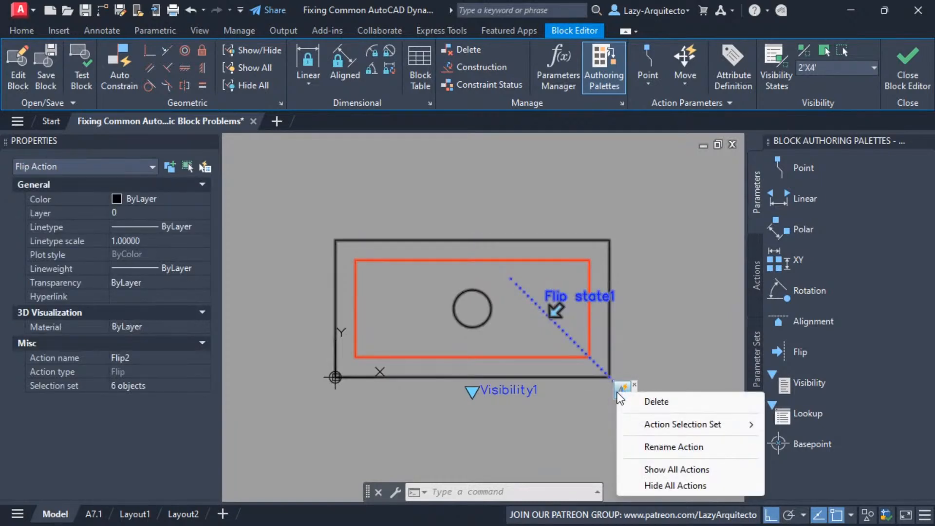
{"action": "mouse_move", "coordinate": [686, 425]}
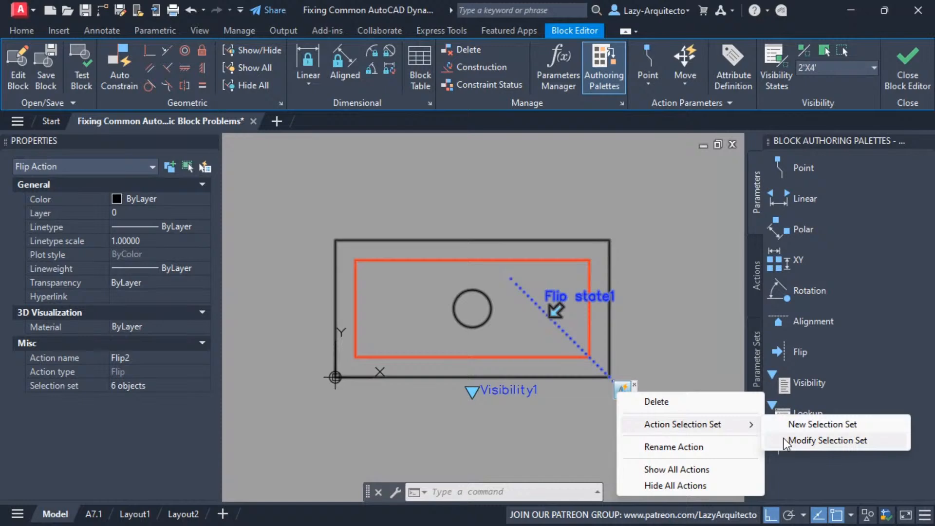
{"action": "left_click", "coordinate": [784, 440]}
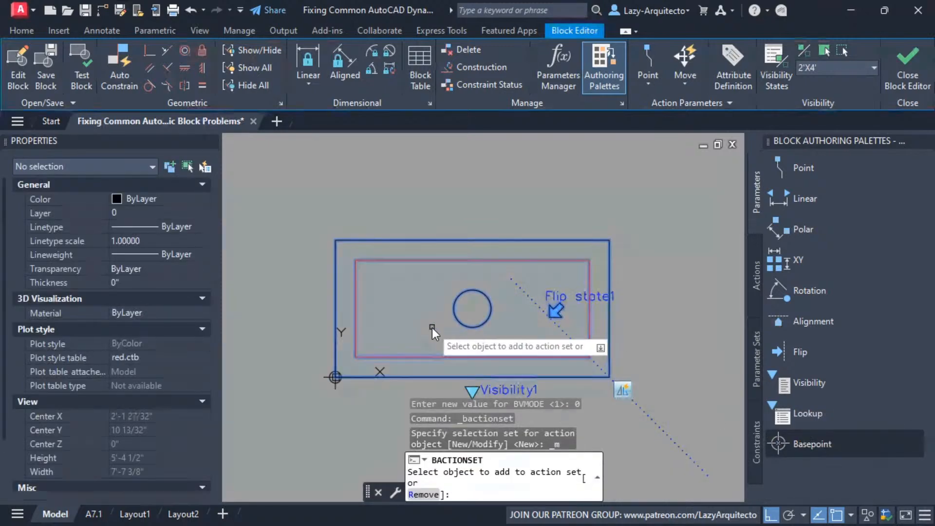
{"action": "middle_click_drag", "start_coordinate": [427, 373], "coordinate": [437, 348]}
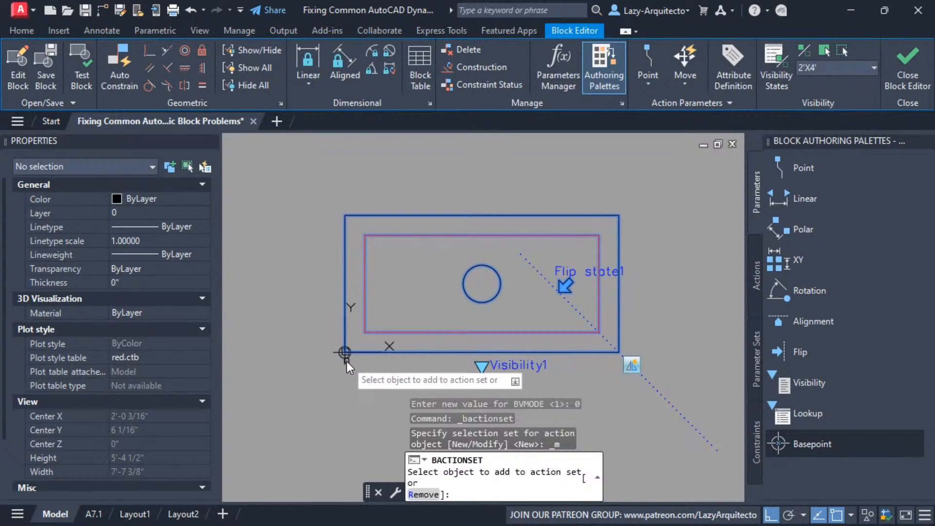
{"action": "left_click", "coordinate": [345, 362]}
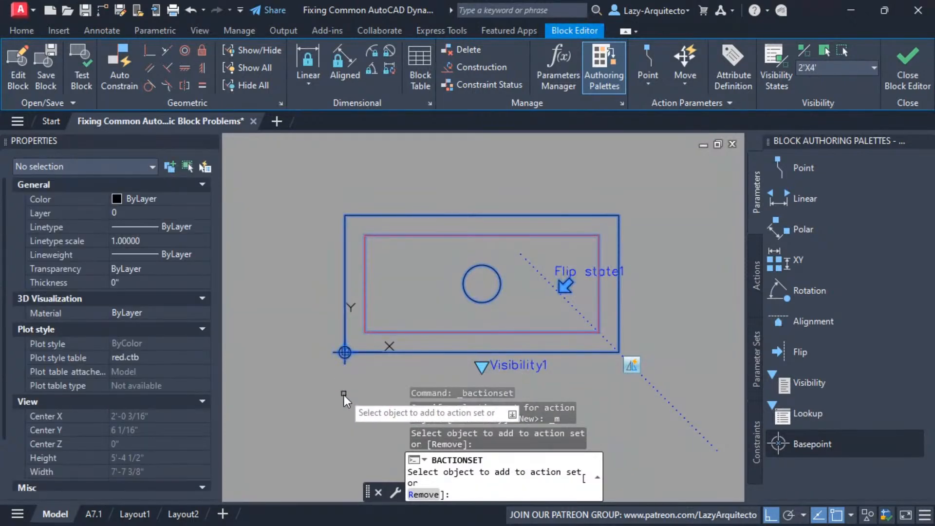
{"action": "key", "text": "Return"}
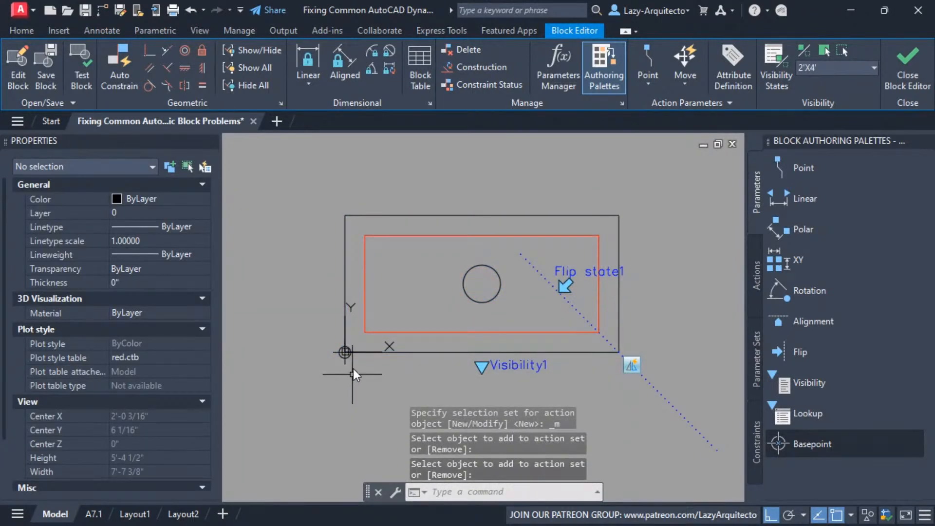
Test the TROFFER block and flip it between horizontal and vertical to check that its base point follows the geometry
{"action": "left_click", "coordinate": [81, 72]}
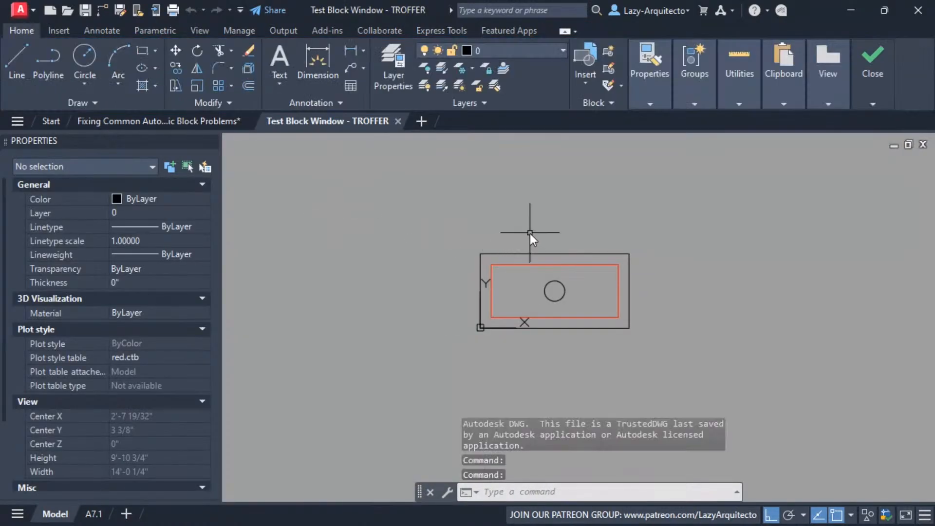
{"action": "middle_click_drag", "start_coordinate": [561, 229], "coordinate": [508, 245]}
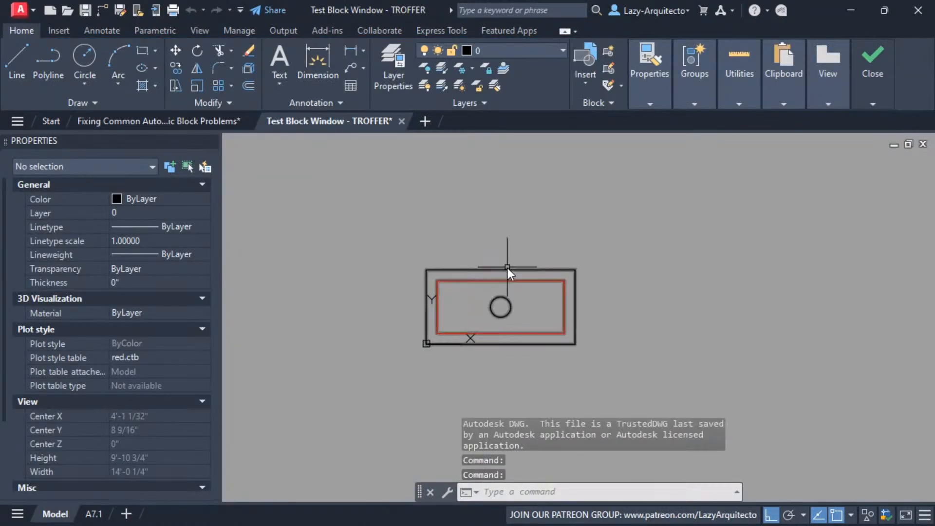
{"action": "left_click", "coordinate": [507, 267]}
{"action": "left_click", "coordinate": [470, 293]}
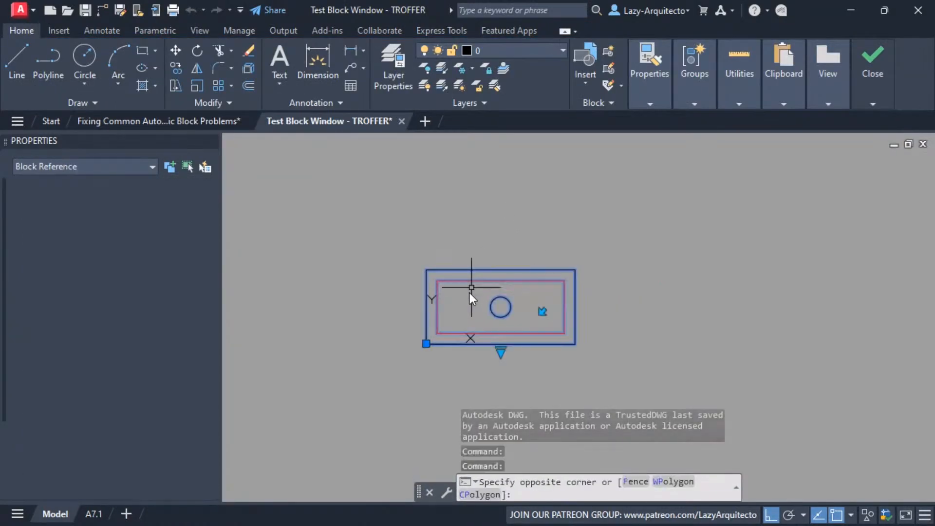
{"action": "left_click", "coordinate": [543, 312]}
{"action": "middle_click_drag", "start_coordinate": [557, 367], "coordinate": [514, 386]}
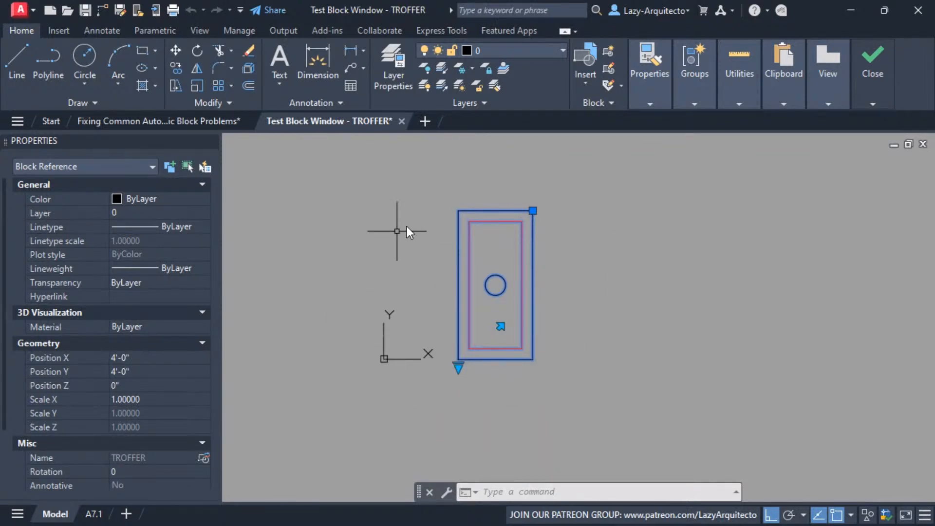
Switch the test block to the 2'X2' visibility state, compare its base point with the geometry, and close the test window
{"action": "left_click", "coordinate": [459, 367]}
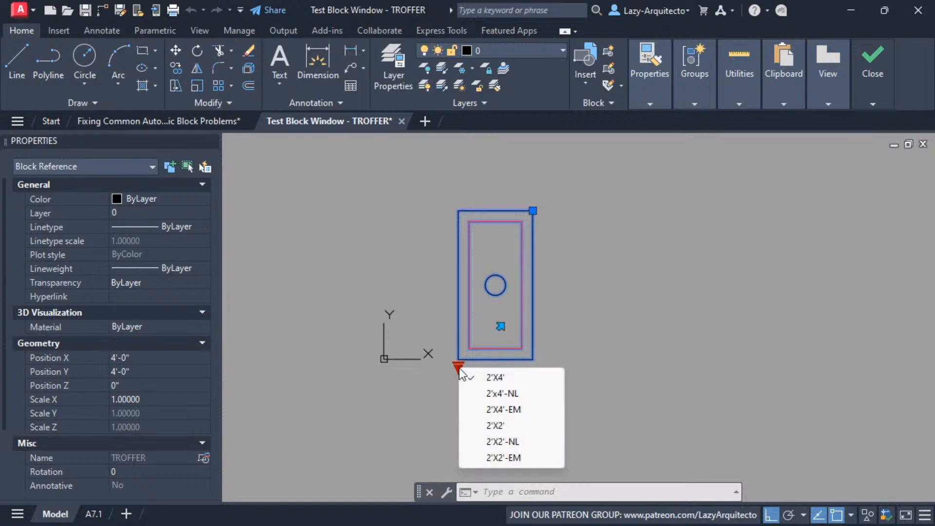
{"action": "left_click", "coordinate": [495, 425]}
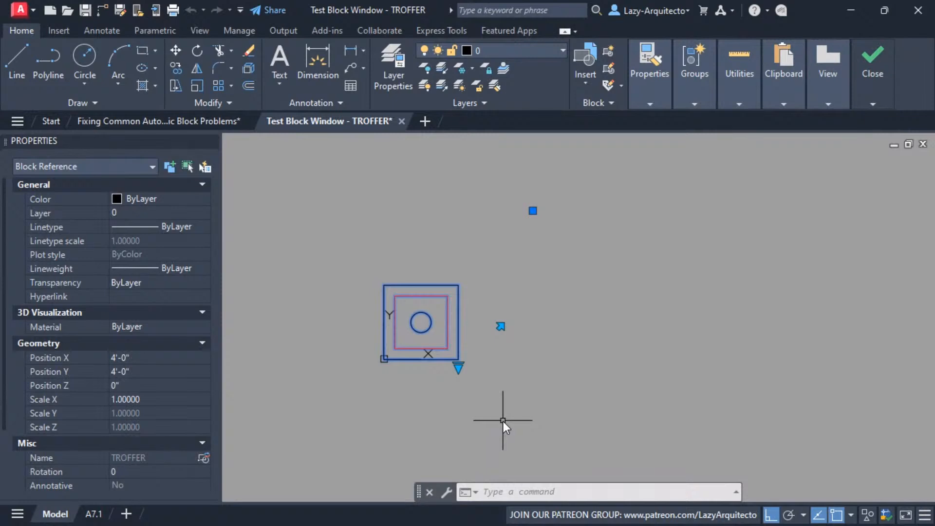
{"action": "middle_click_drag", "start_coordinate": [505, 426], "coordinate": [547, 430]}
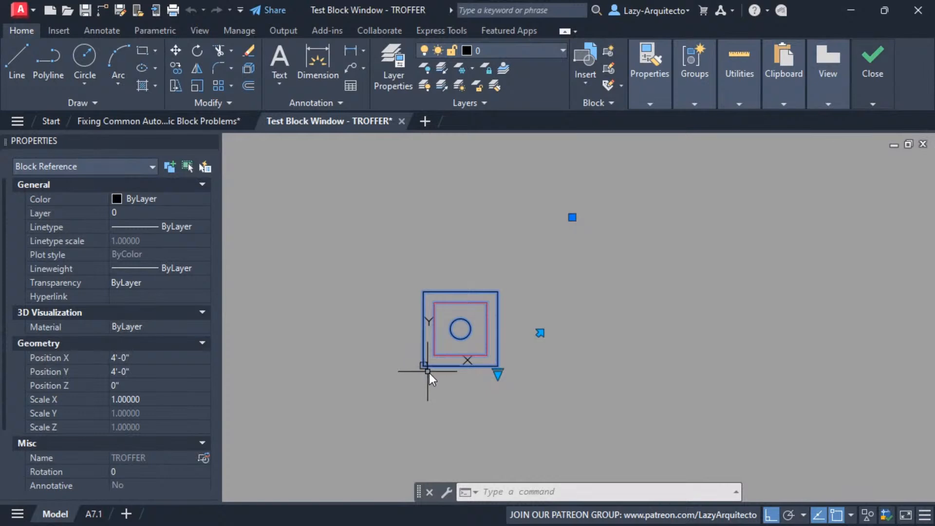
{"action": "left_click", "coordinate": [497, 374]}
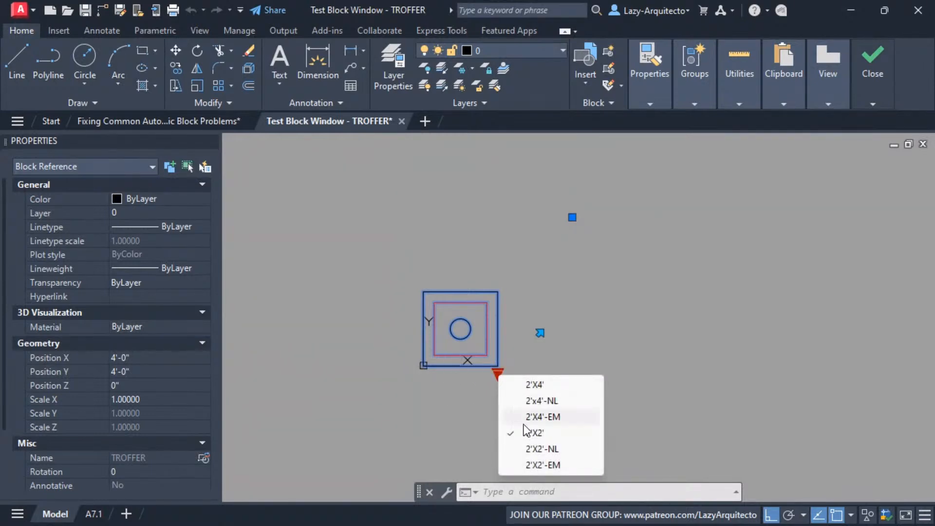
{"action": "left_click", "coordinate": [518, 291]}
{"action": "left_click", "coordinate": [512, 261]}
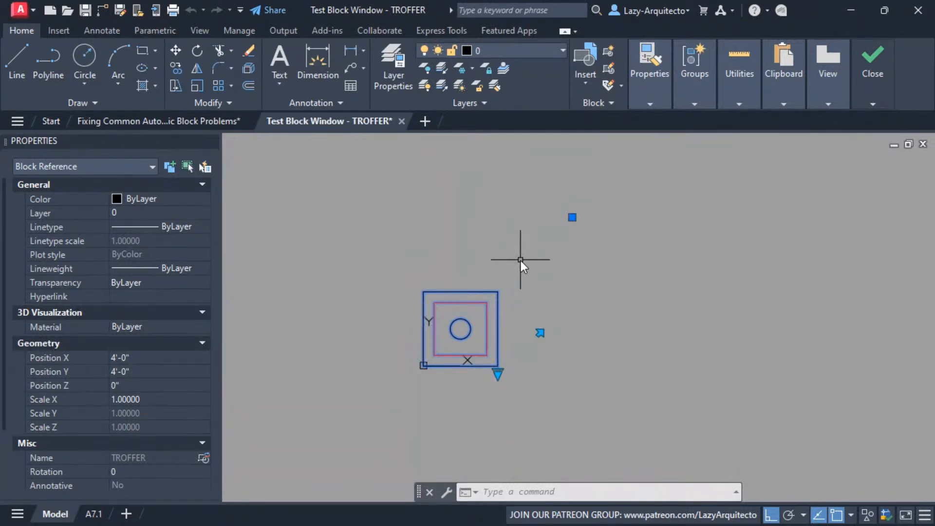
{"action": "mouse_move", "coordinate": [873, 73]}
{"action": "left_click", "coordinate": [872, 146]}
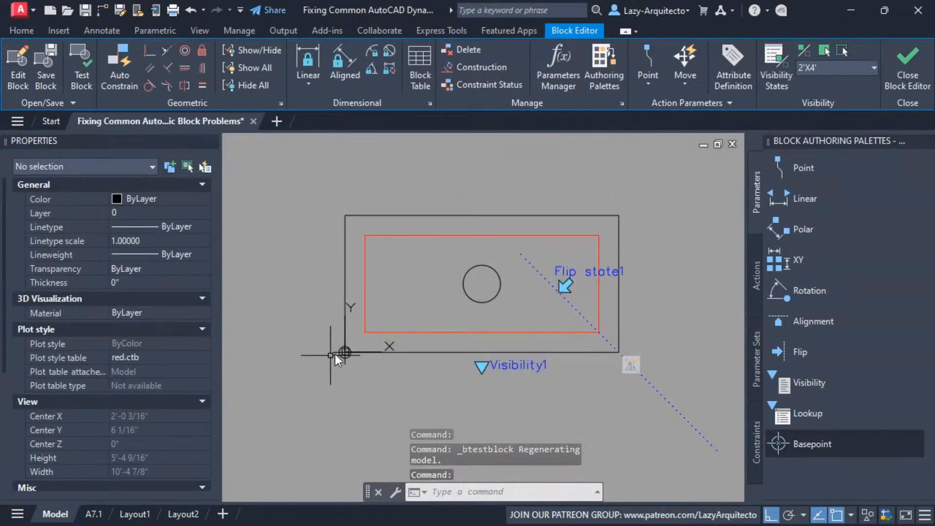
Make the 2'X2' visibility state current and try to add a second Basepoint parameter
{"action": "left_click", "coordinate": [811, 68]}
{"action": "left_click", "coordinate": [817, 124]}
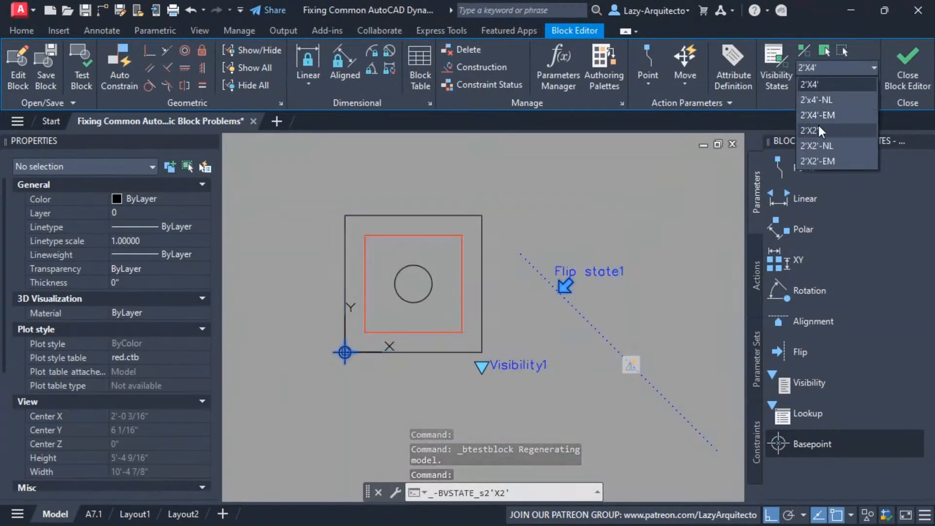
{"action": "left_click", "coordinate": [806, 443]}
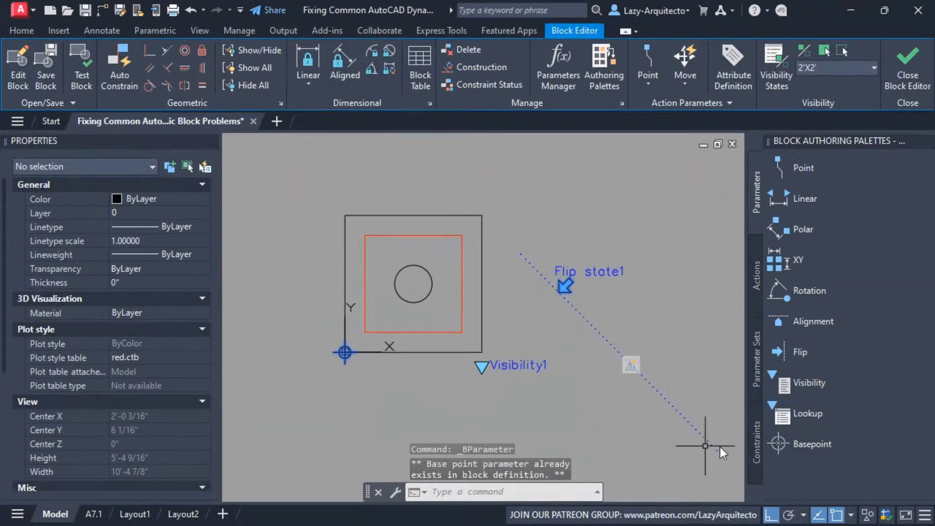
{"action": "key", "text": "Escape"}
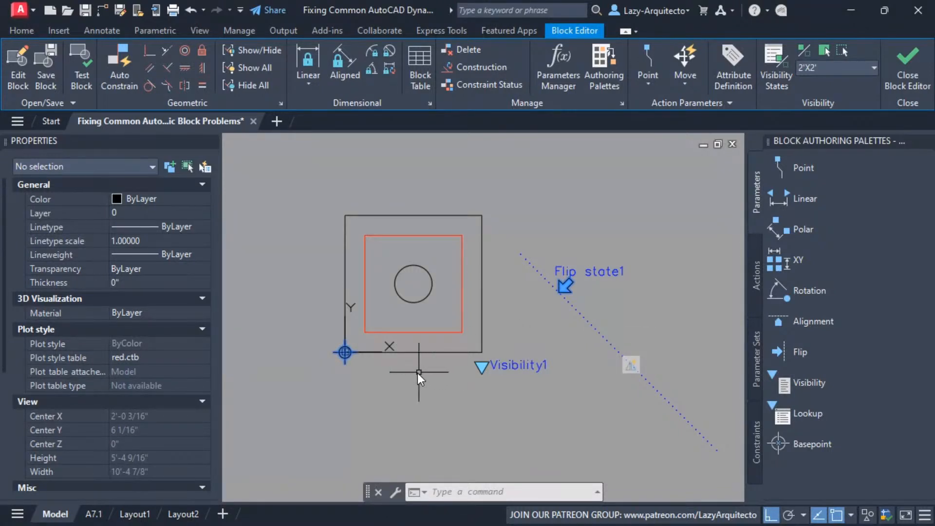
Delete the Basepoint parameter at the origin and close the Block Editor, discarding the changes
{"action": "left_click", "coordinate": [345, 360]}
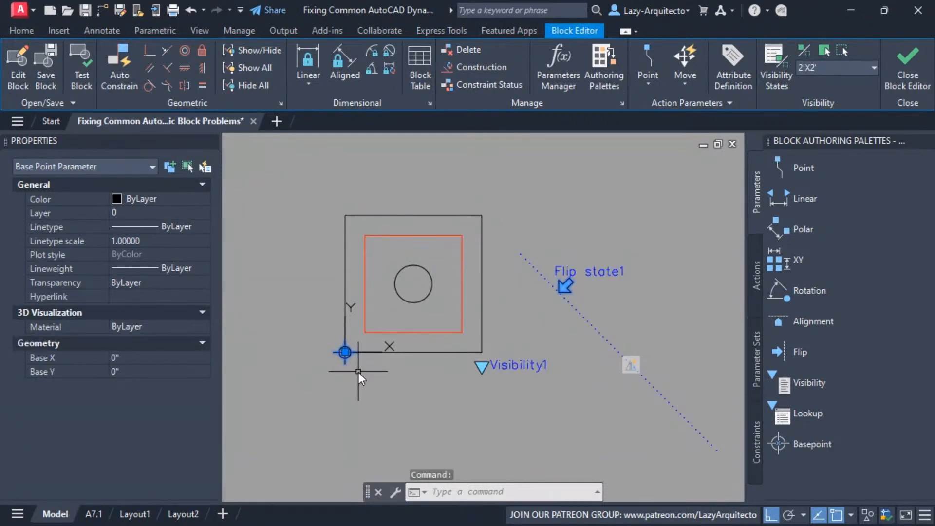
{"action": "key", "text": "Delete"}
{"action": "middle_click_drag", "start_coordinate": [496, 326], "coordinate": [539, 348]}
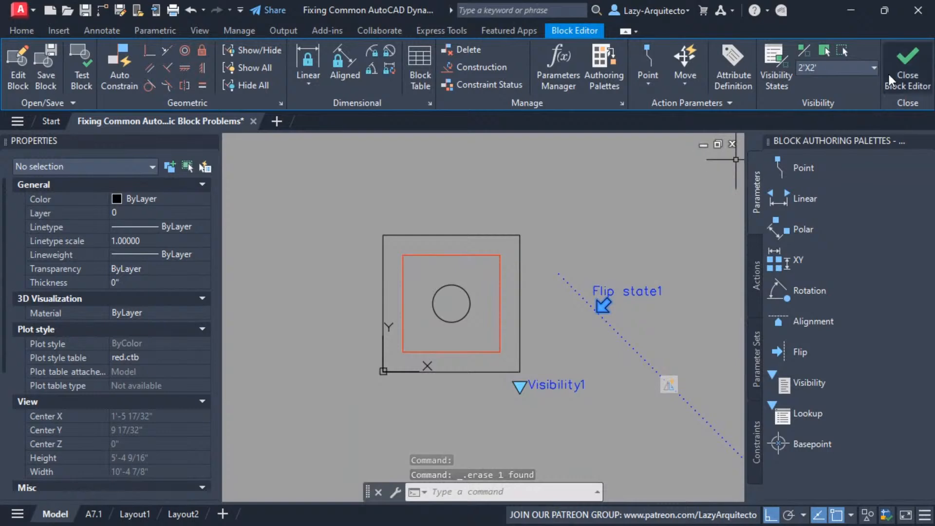
{"action": "left_click", "coordinate": [907, 66]}
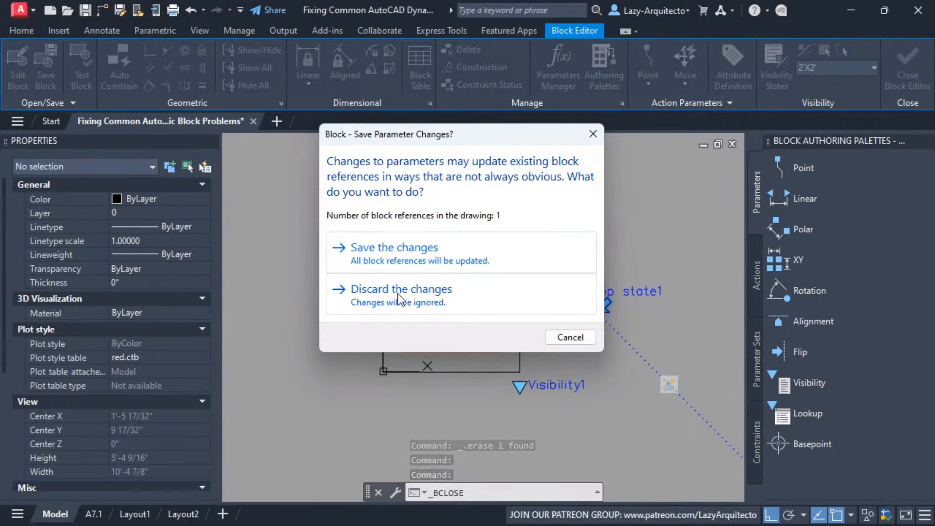
{"action": "left_click", "coordinate": [399, 293]}
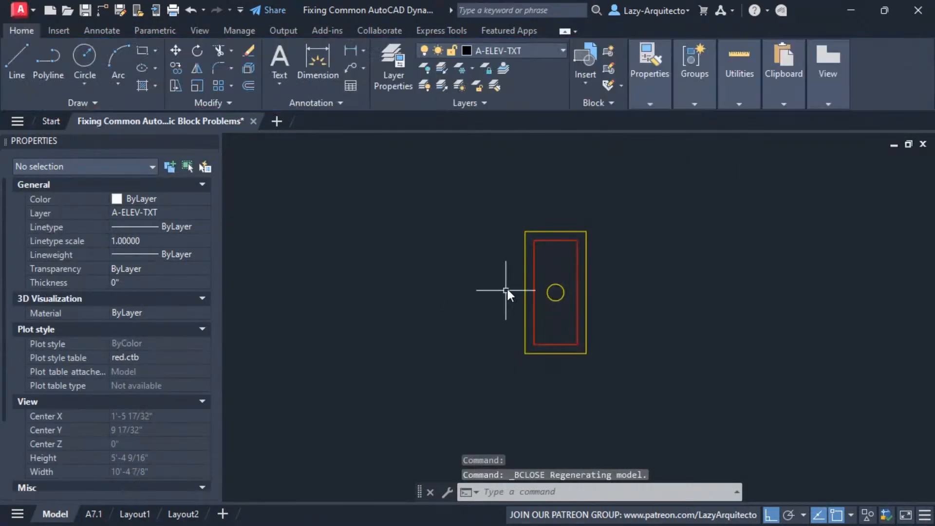
Select the TROFFER block in the drawing and reopen it in the Block Editor
{"action": "left_click", "coordinate": [525, 262]}
{"action": "middle_click_drag", "start_coordinate": [530, 329], "coordinate": [475, 347]}
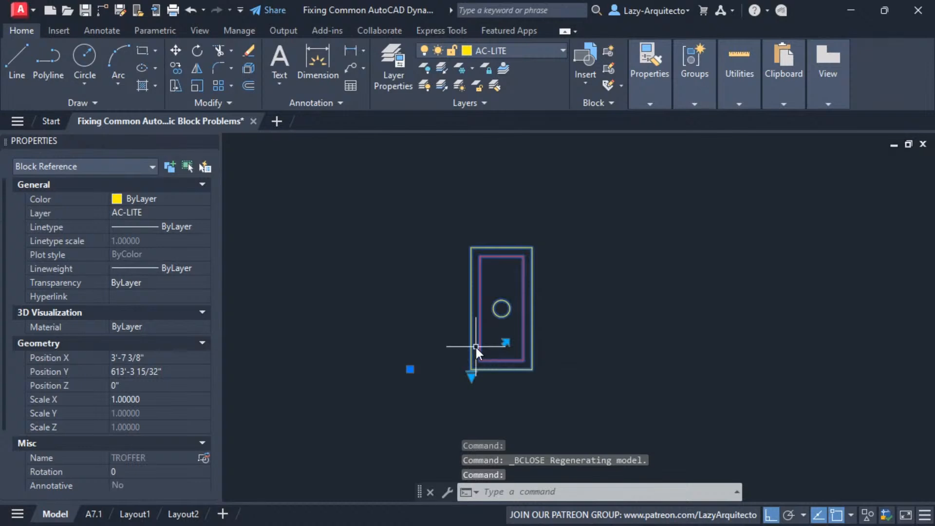
{"action": "right_click", "coordinate": [479, 326]}
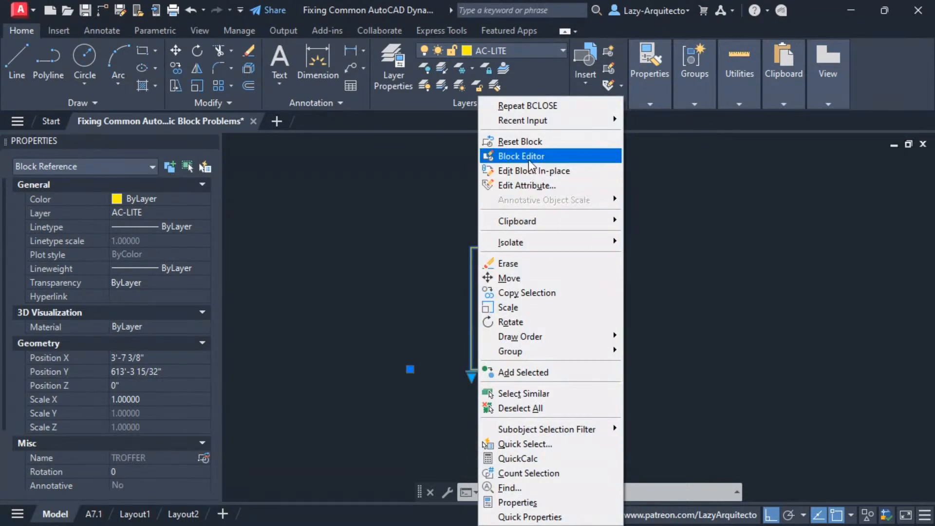
{"action": "left_click", "coordinate": [530, 160]}
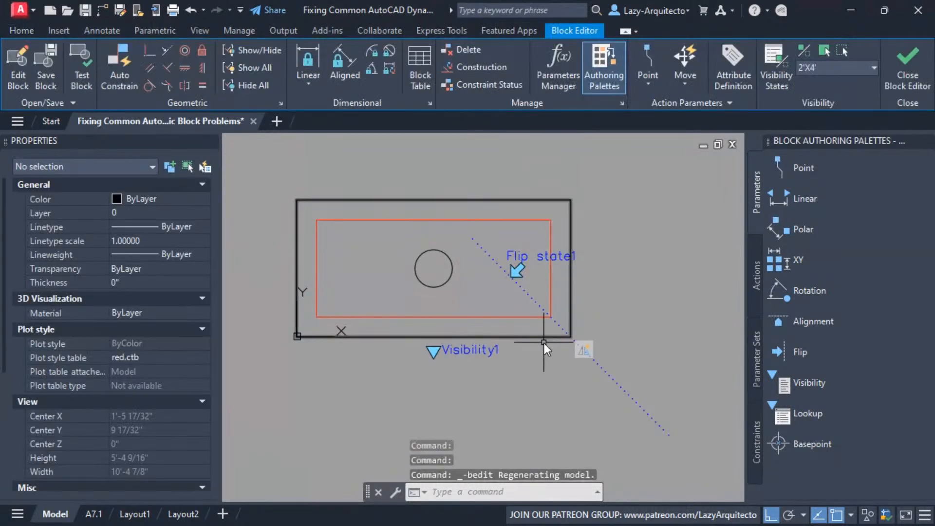
Draw a vertical line through the midpoint of the fixture outline, extending above and below it
{"action": "middle_click_drag", "start_coordinate": [571, 375], "coordinate": [592, 391]}
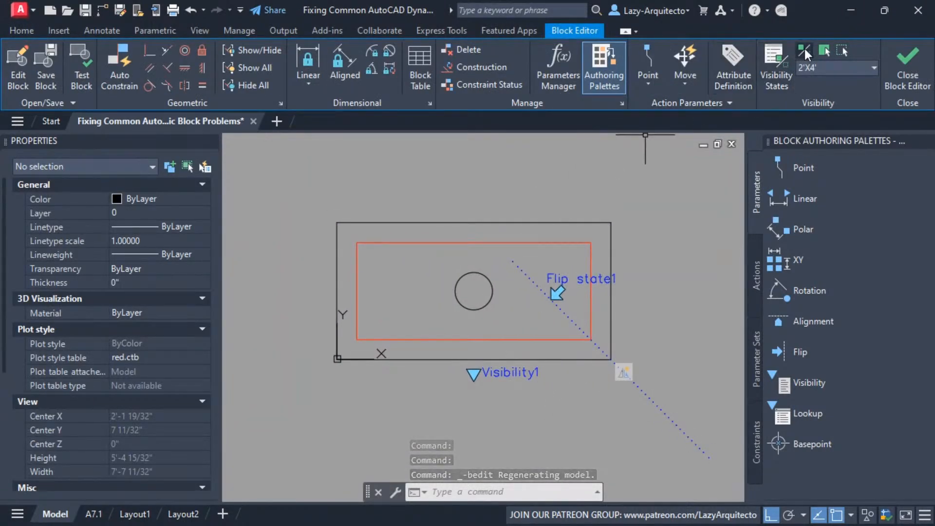
{"action": "middle_click_drag", "start_coordinate": [591, 405], "coordinate": [592, 419]}
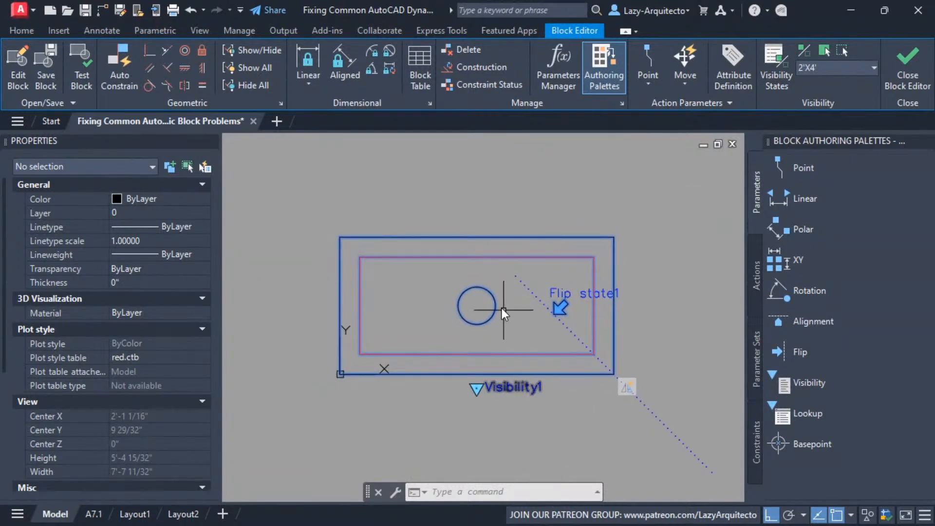
{"action": "middle_click_drag", "start_coordinate": [533, 207], "coordinate": [540, 209]}
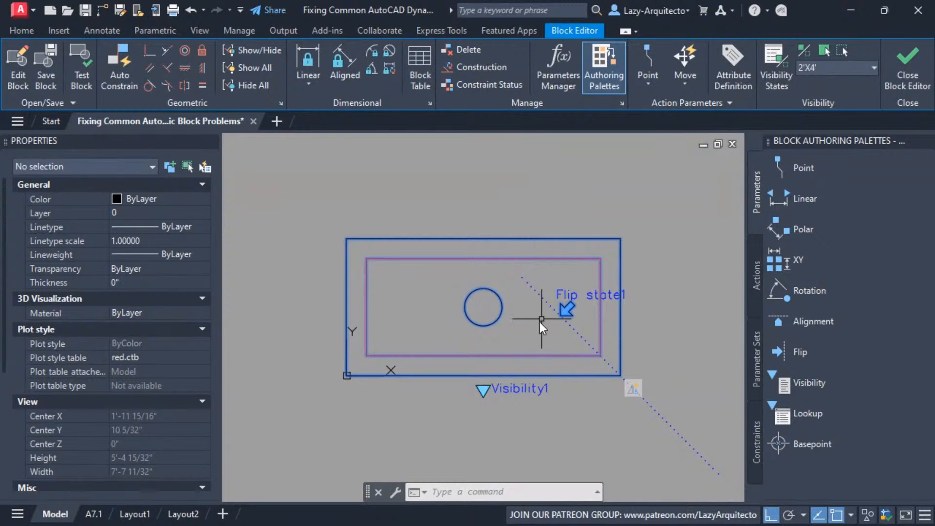
{"action": "type", "text": "l"}
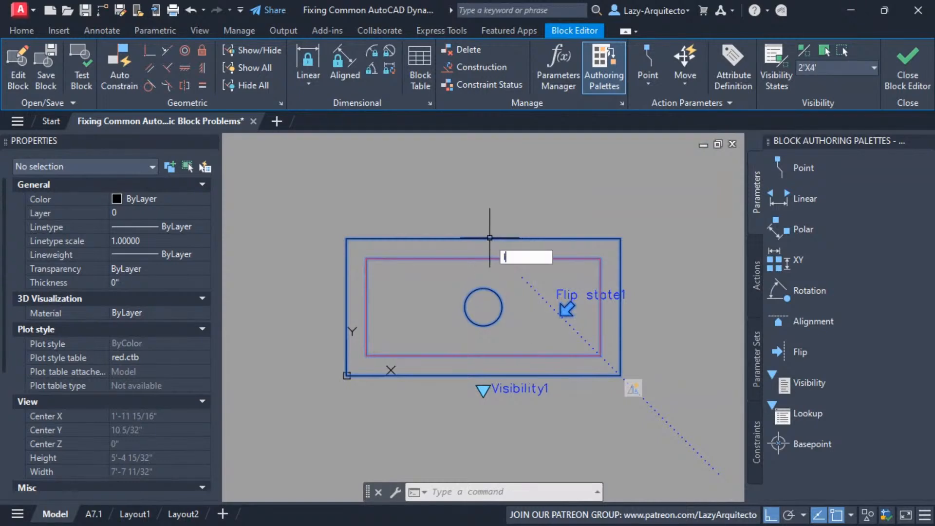
{"action": "key", "text": "Return"}
{"action": "scroll", "coordinate": [487, 239], "scroll_direction": "down", "scroll_amount": 2}
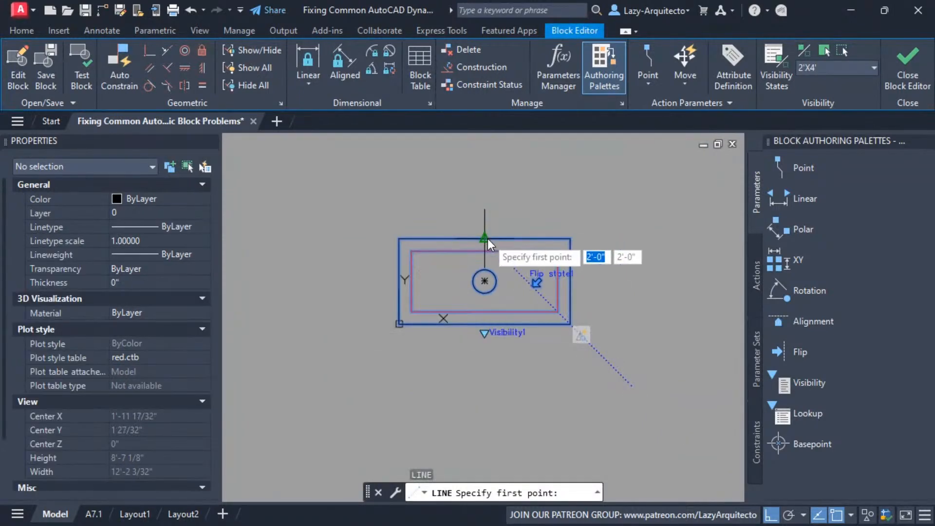
{"action": "left_click", "coordinate": [489, 168]}
{"action": "key", "text": "Escape"}
{"action": "scroll", "coordinate": [477, 299], "scroll_direction": "up", "scroll_amount": 2}
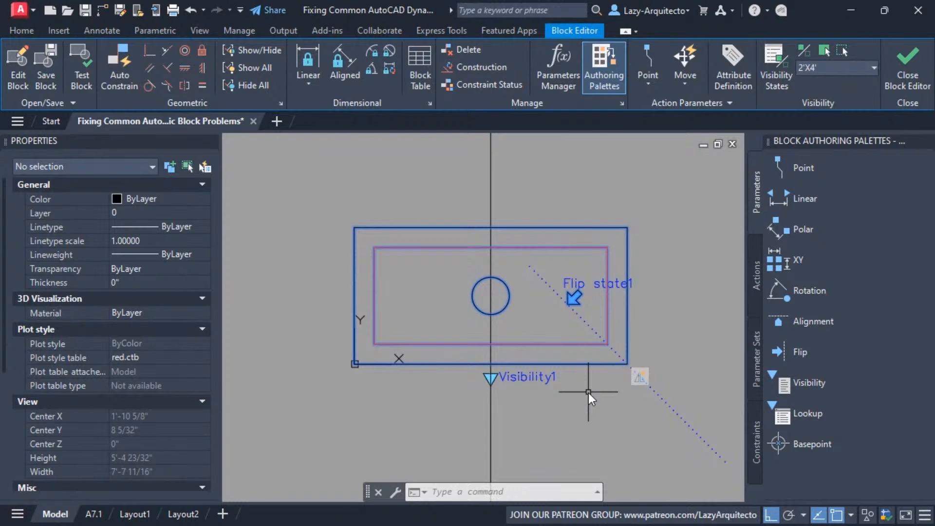
Erase the vertical line drawn through the middle of the fixture outline
{"action": "scroll", "coordinate": [572, 384], "scroll_direction": "down", "scroll_amount": 4}
{"action": "left_click", "coordinate": [494, 255]}
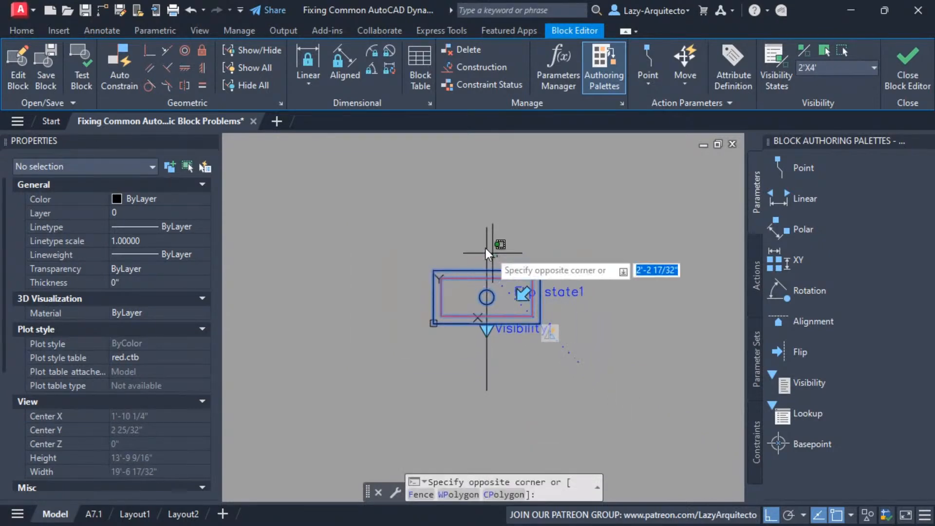
{"action": "scroll", "coordinate": [484, 307], "scroll_direction": "up", "scroll_amount": 2}
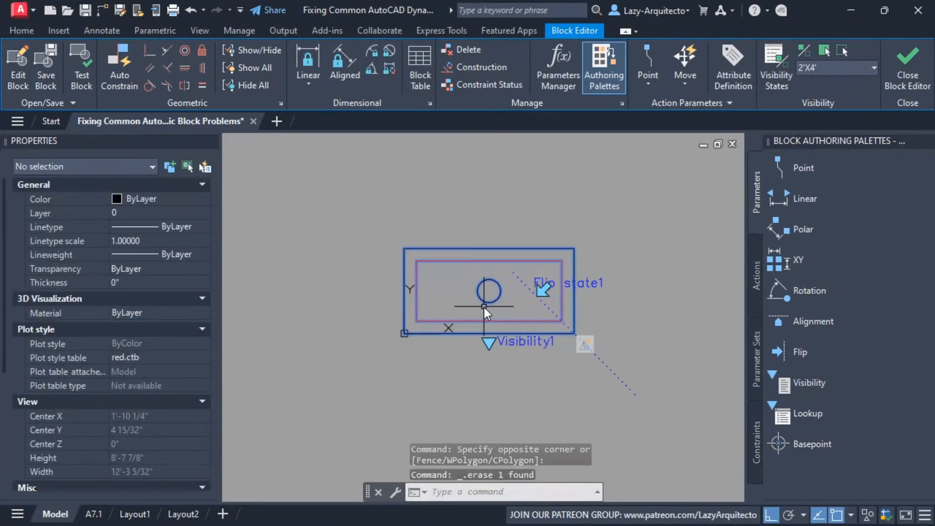
Display the objects hidden in the current visibility state and move the entire block contents from the 2'X4' outline's lower-right corner to the origin
{"action": "left_click", "coordinate": [802, 51]}
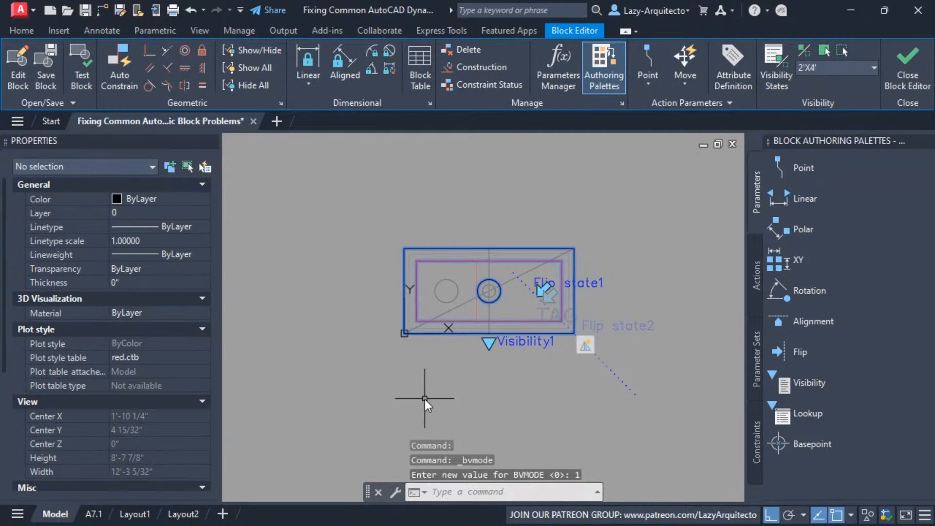
{"action": "key", "text": "ctrl+a"}
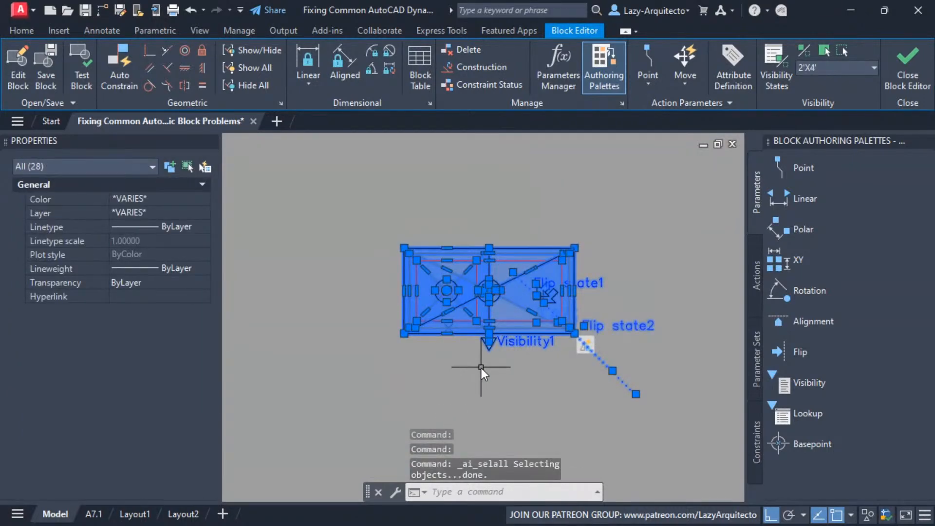
{"action": "middle_click_drag", "start_coordinate": [483, 376], "coordinate": [517, 390]}
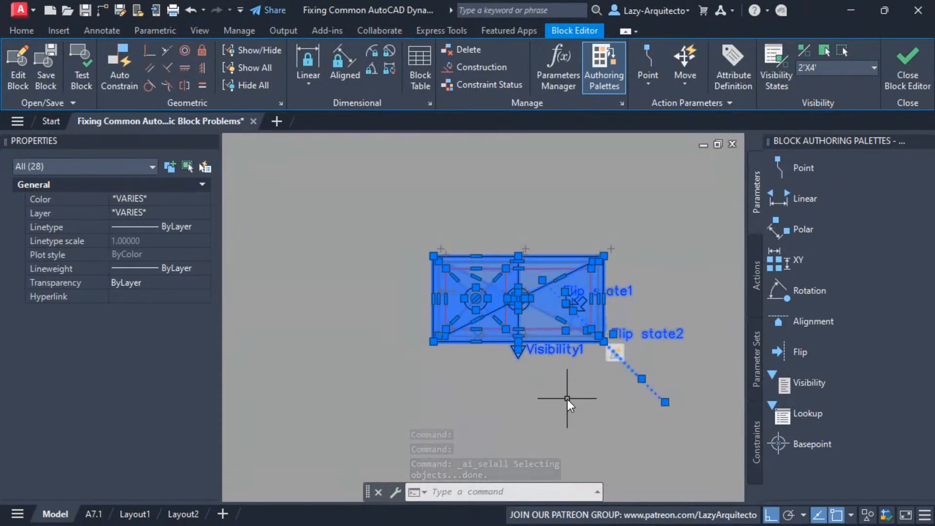
{"action": "type", "text": "M"}
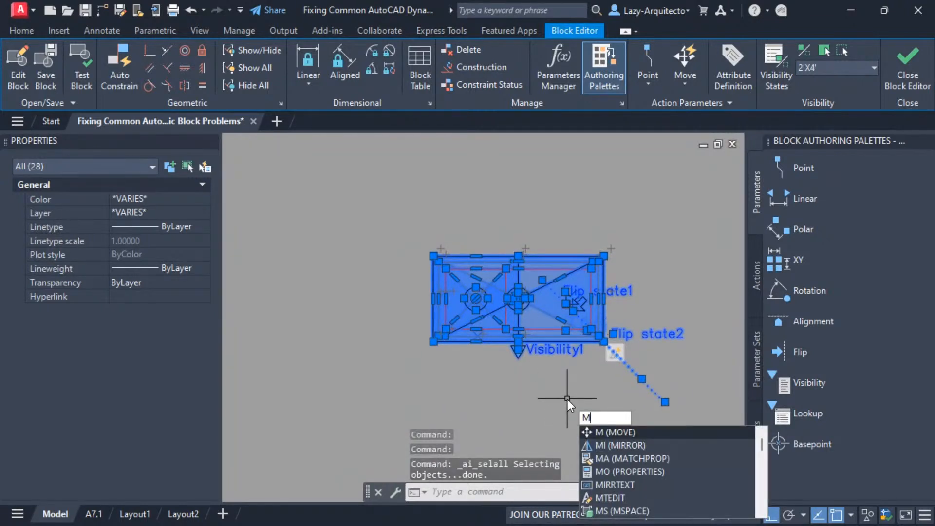
{"action": "key", "text": "Return"}
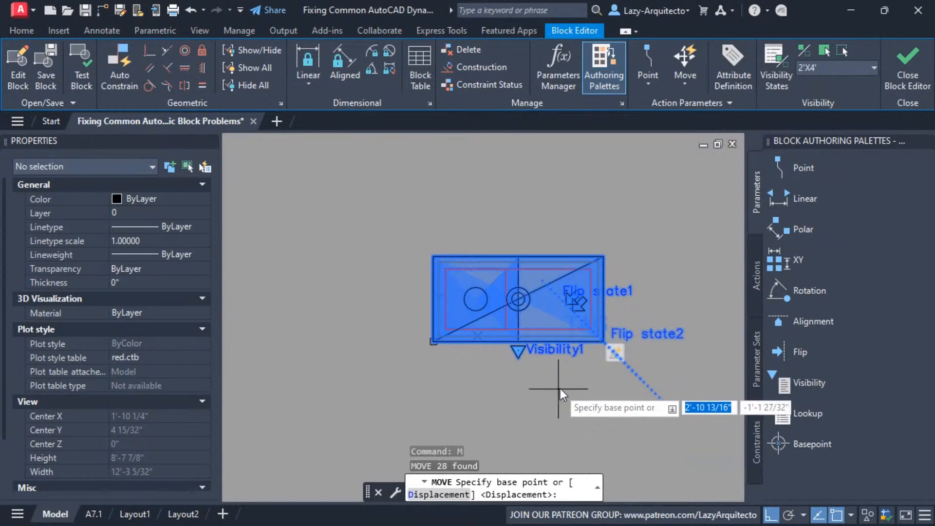
{"action": "scroll", "coordinate": [580, 377], "scroll_direction": "up", "scroll_amount": 2}
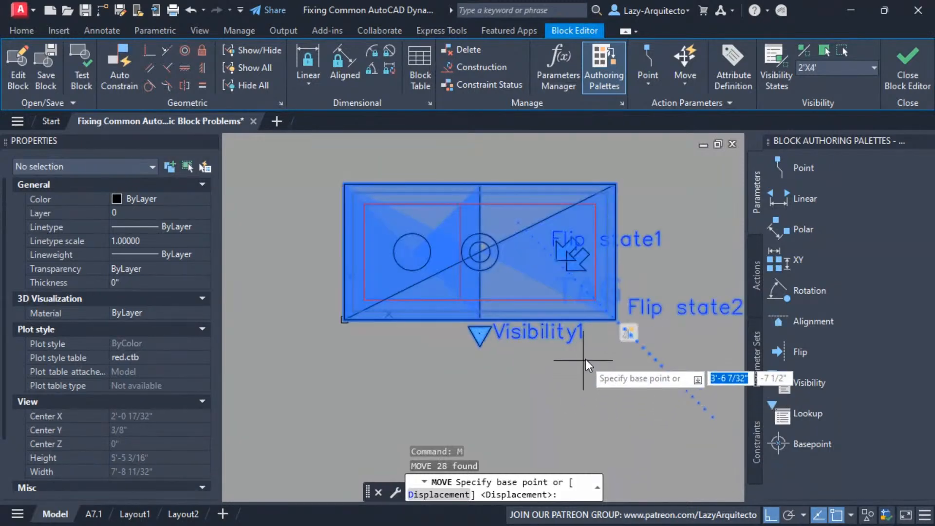
{"action": "left_click", "coordinate": [614, 322]}
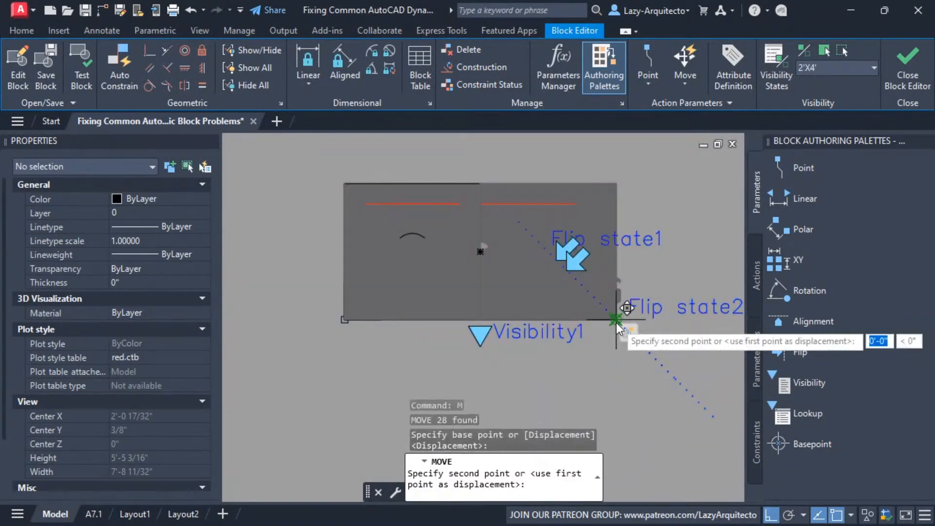
{"action": "left_click", "coordinate": [339, 321]}
{"action": "middle_click_drag", "start_coordinate": [338, 340], "coordinate": [606, 385]}
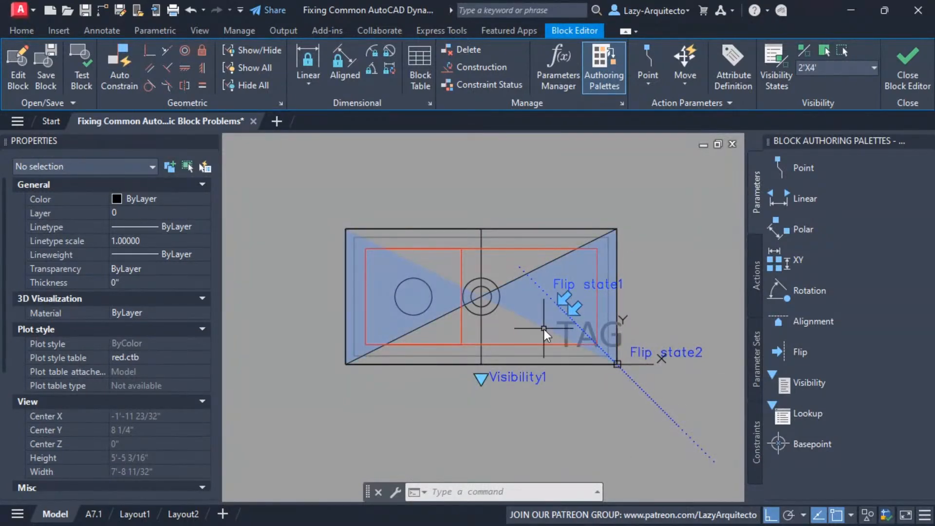
Test the TROFFER block by flipping it and switching it to 2'X2', then close the test window
{"action": "left_click", "coordinate": [81, 54]}
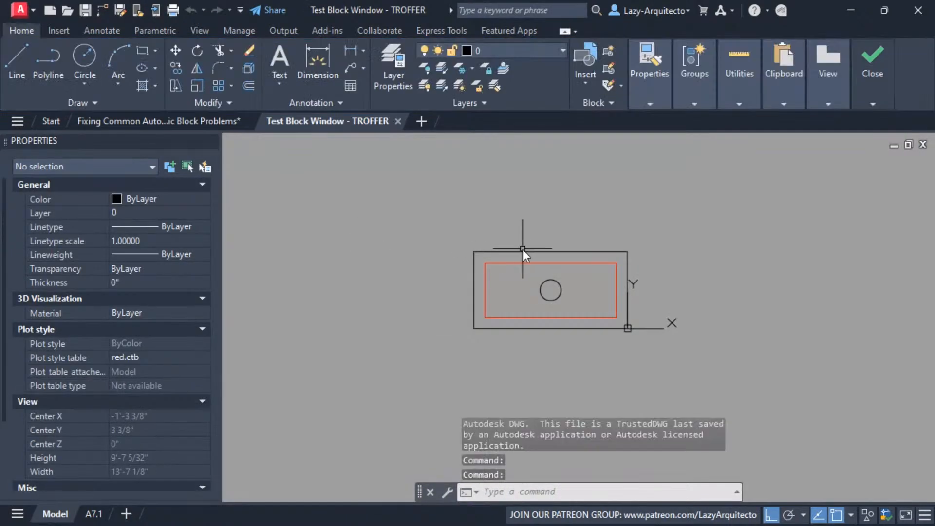
{"action": "left_click", "coordinate": [523, 251]}
{"action": "left_click_drag", "start_coordinate": [521, 318], "coordinate": [460, 341]}
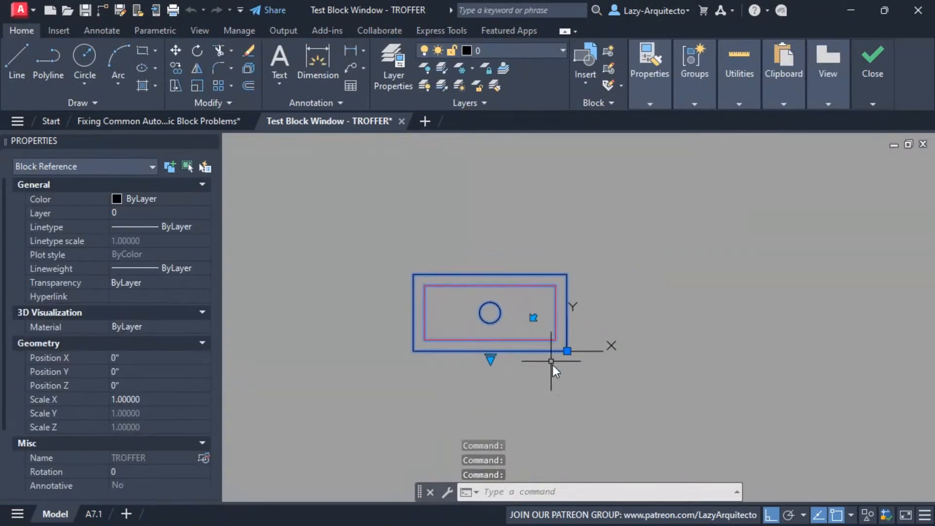
{"action": "left_click", "coordinate": [534, 319]}
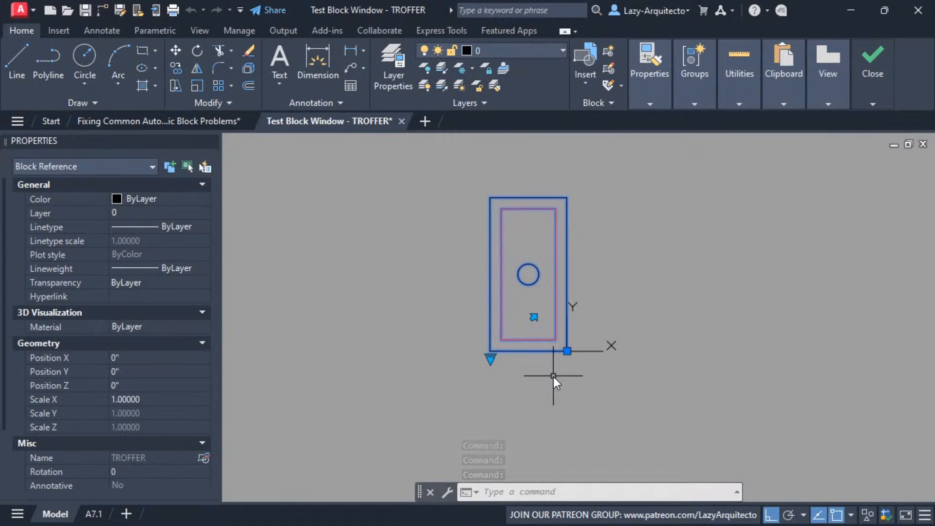
{"action": "left_click", "coordinate": [491, 358]}
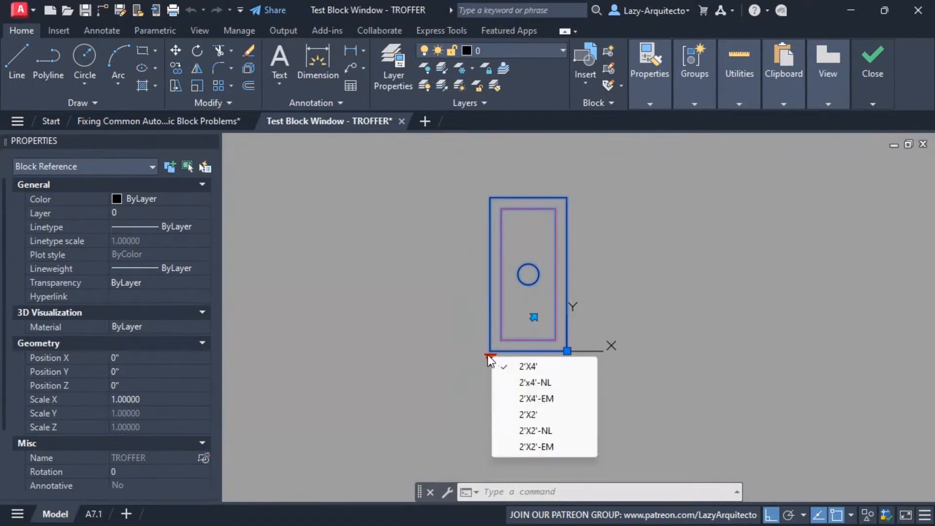
{"action": "left_click", "coordinate": [527, 417]}
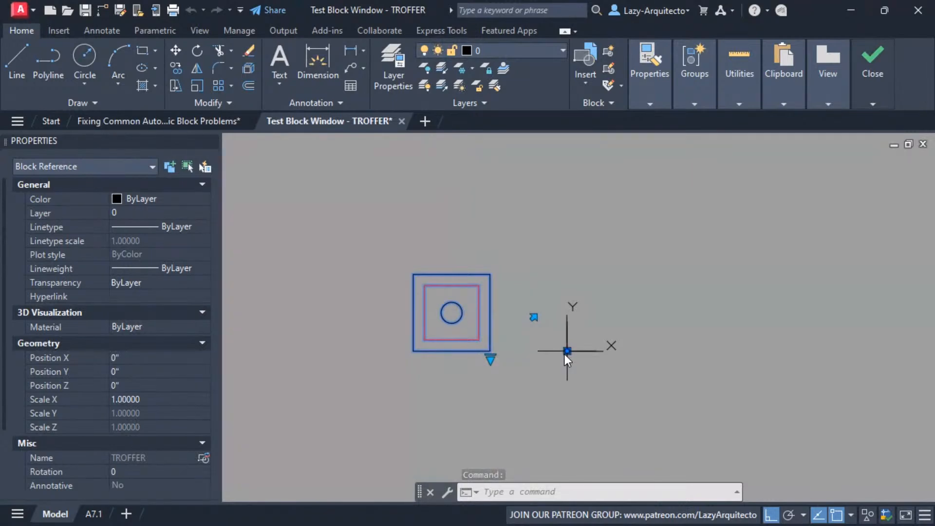
{"action": "left_click", "coordinate": [885, 67]}
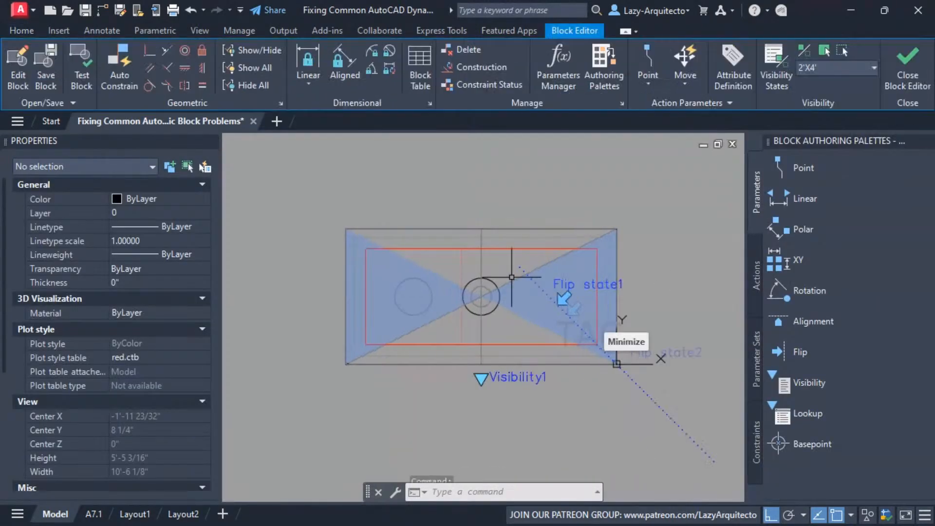
Window-select the 2'X2' fixture geometry and move it from its lower-right corner to the origin
{"action": "left_click", "coordinate": [323, 210]}
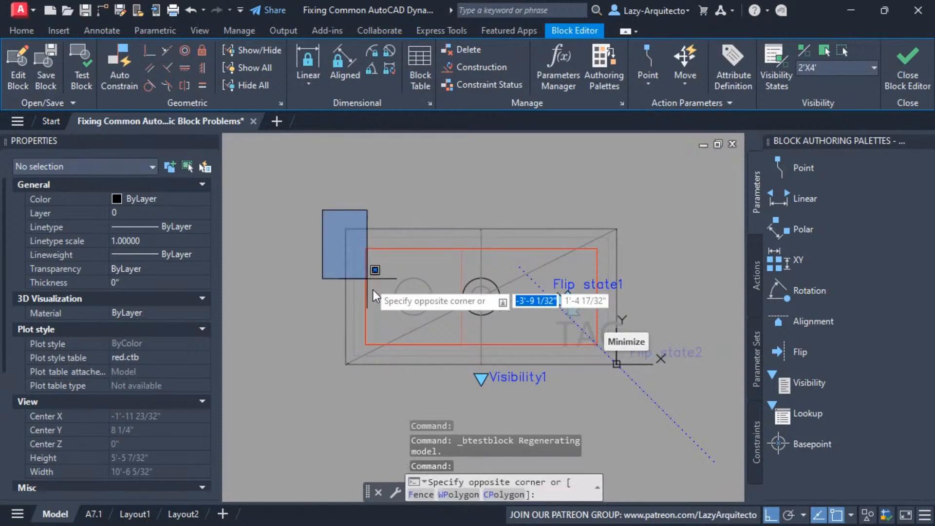
{"action": "left_click", "coordinate": [484, 423]}
{"action": "type", "text": "m"}
{"action": "key", "text": "Return"}
{"action": "left_click", "coordinate": [480, 366]}
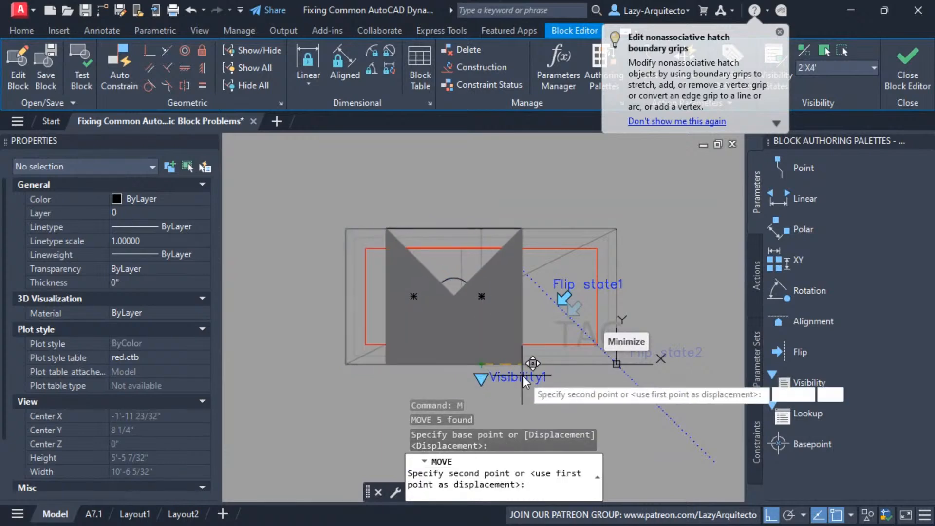
{"action": "left_click", "coordinate": [610, 366]}
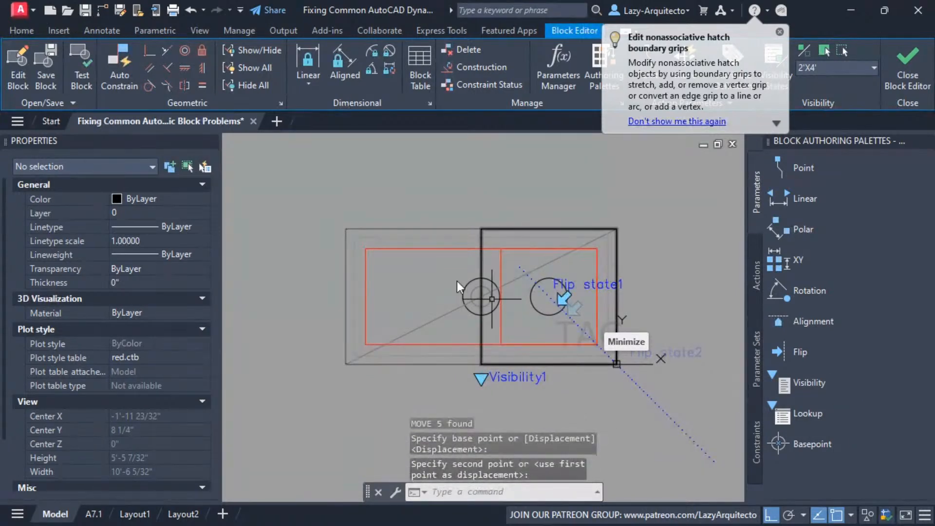
Test the block again, flipping the 2'X4' fixture and switching it to 2'X2' to check the base point
{"action": "left_click", "coordinate": [88, 81]}
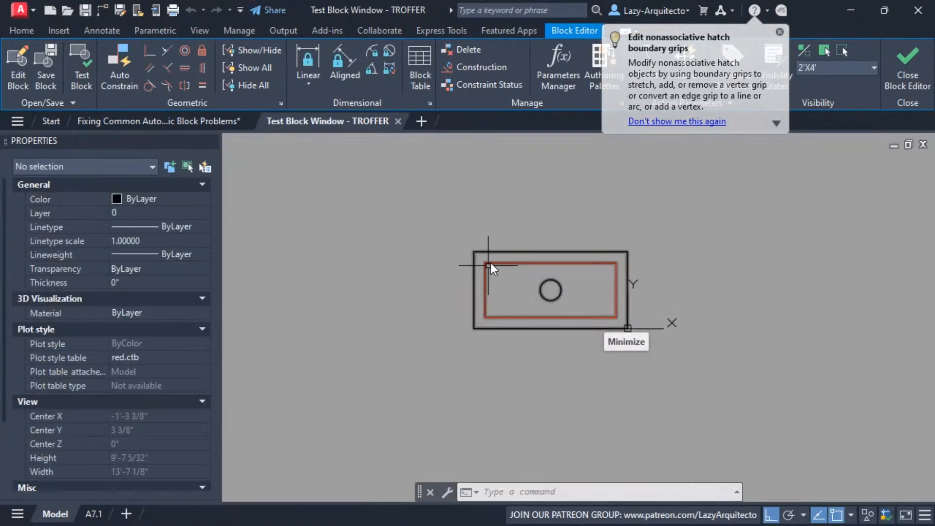
{"action": "left_click", "coordinate": [593, 295]}
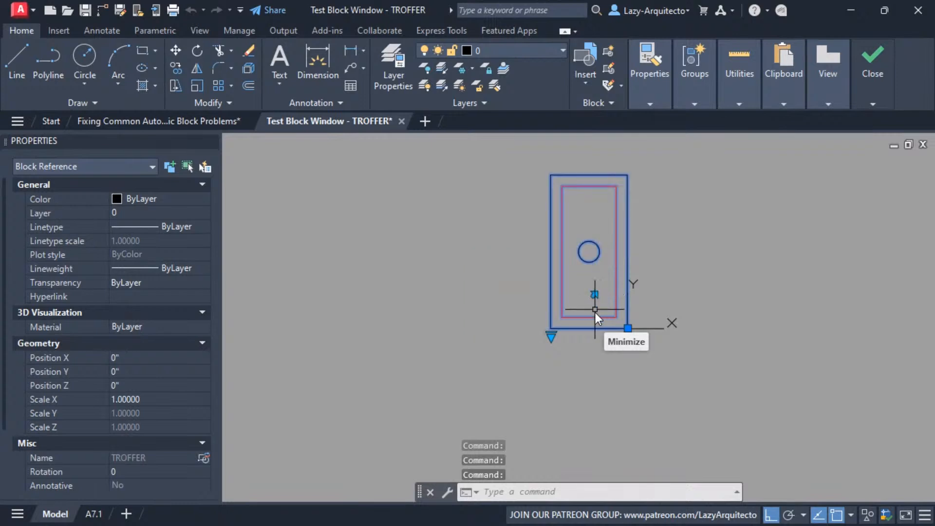
{"action": "left_click", "coordinate": [550, 336]}
{"action": "left_click", "coordinate": [571, 392]}
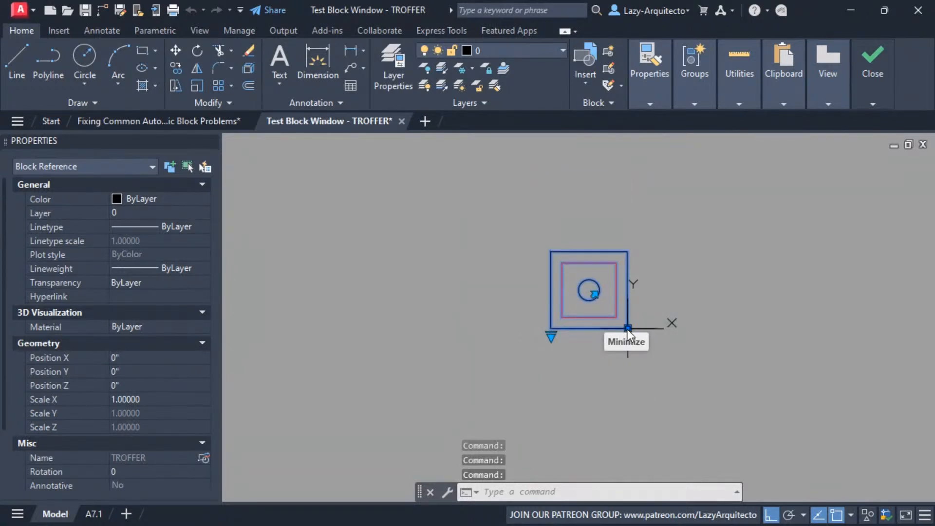
{"action": "middle_click_drag", "start_coordinate": [575, 347], "coordinate": [509, 359]}
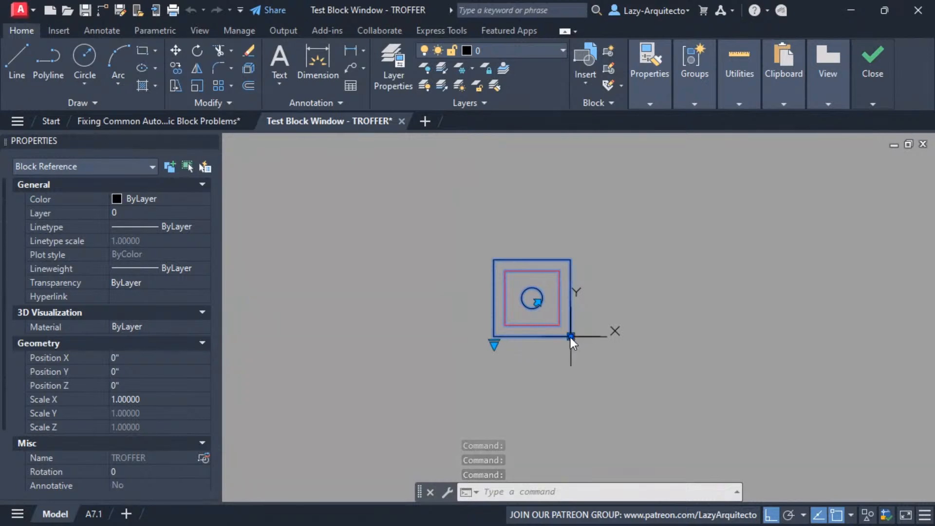
Set the test block back to 2'X4', flip it back and switch it to 2'X2' to check the corner alignment
{"action": "left_click", "coordinate": [494, 346]}
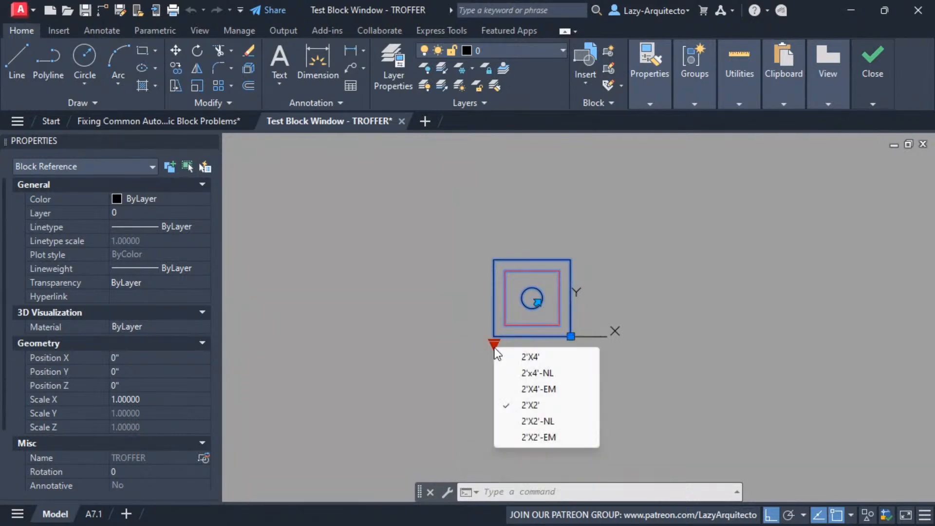
{"action": "left_click", "coordinate": [527, 355]}
{"action": "left_click", "coordinate": [537, 302]}
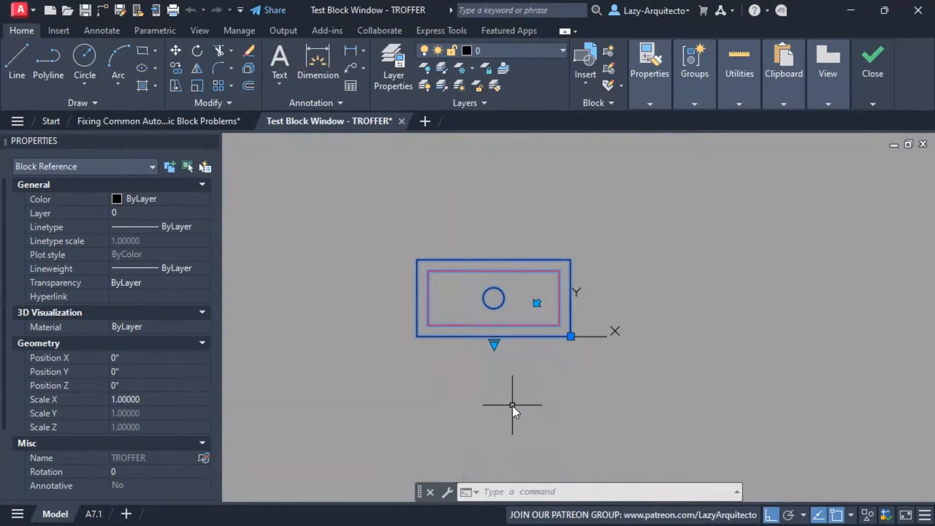
{"action": "left_click", "coordinate": [494, 344]}
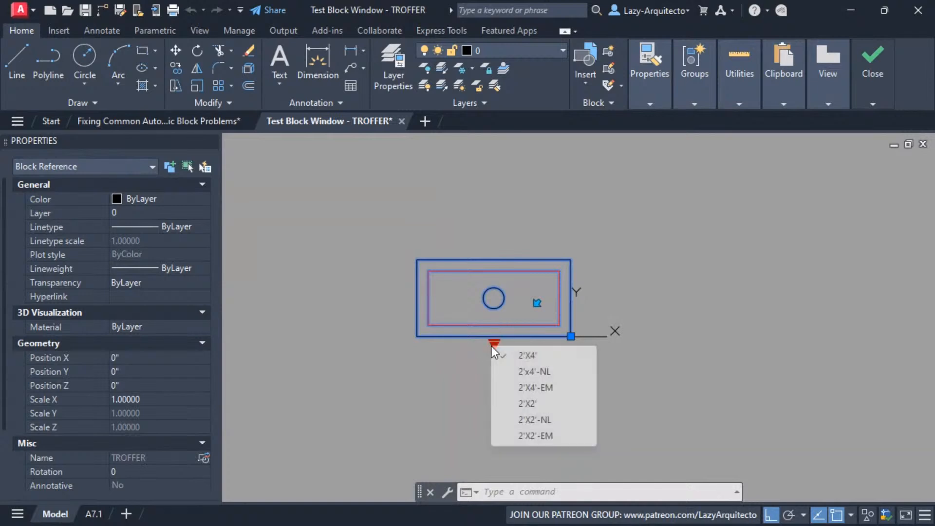
{"action": "left_click", "coordinate": [516, 404]}
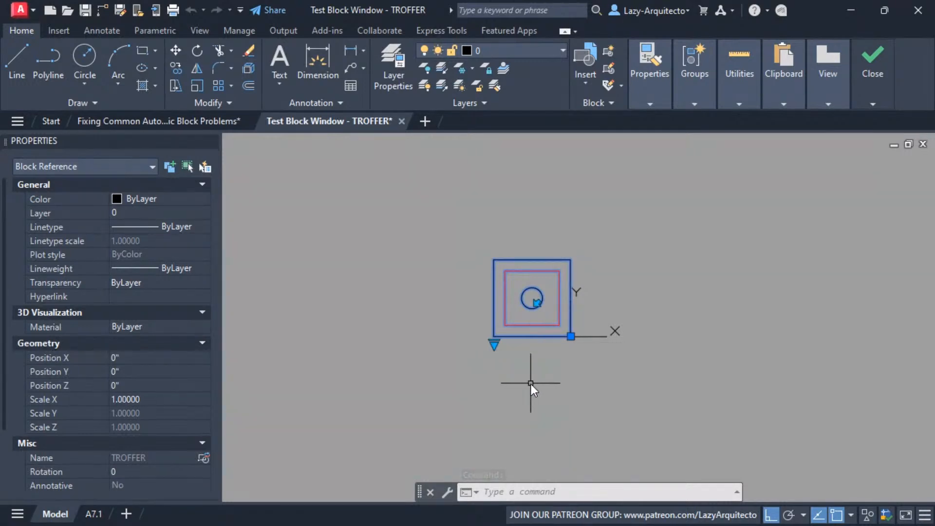
{"action": "mouse_move", "coordinate": [530, 366]}
{"action": "middle_mouse_down"}
{"action": "mouse_move", "coordinate": [484, 381]}
{"action": "mouse_move", "coordinate": [480, 361]}
{"action": "middle_mouse_up"}
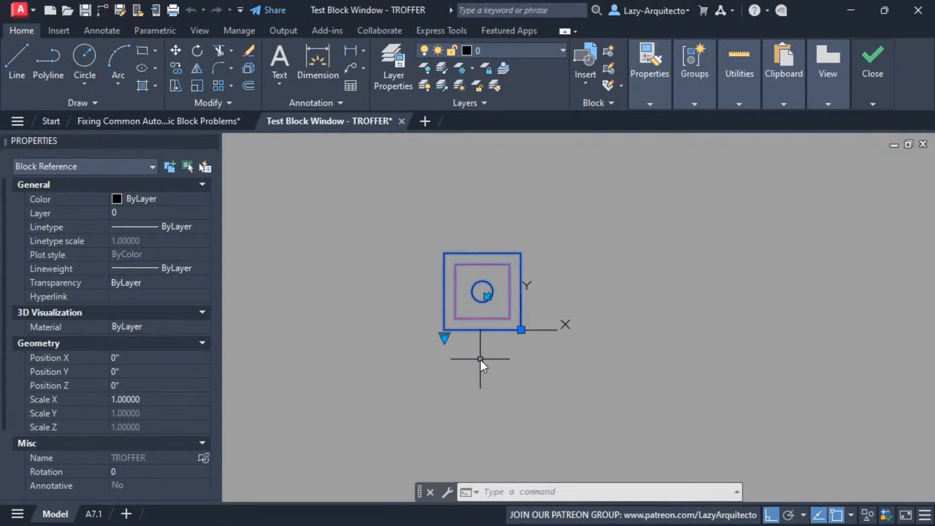
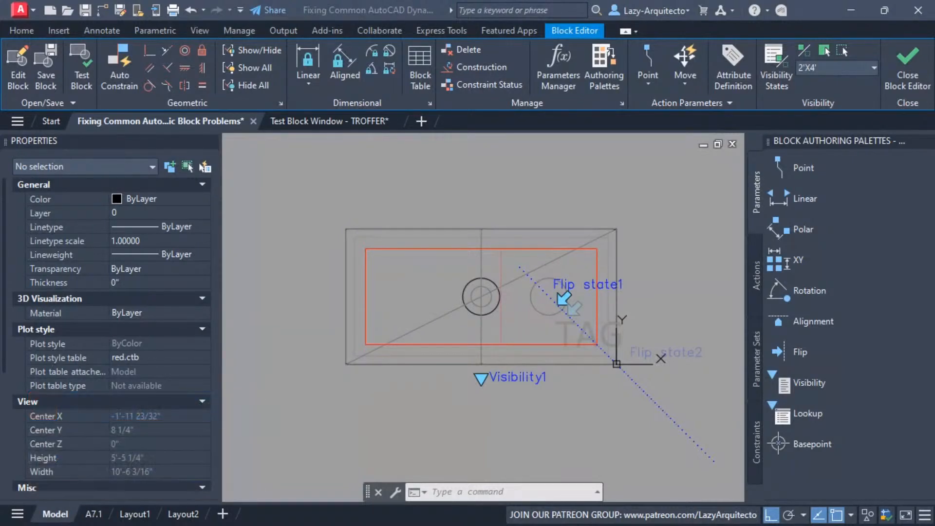
Close the block editor and save the parameter changes to the TROFFER block
{"action": "left_click", "coordinate": [600, 194]}
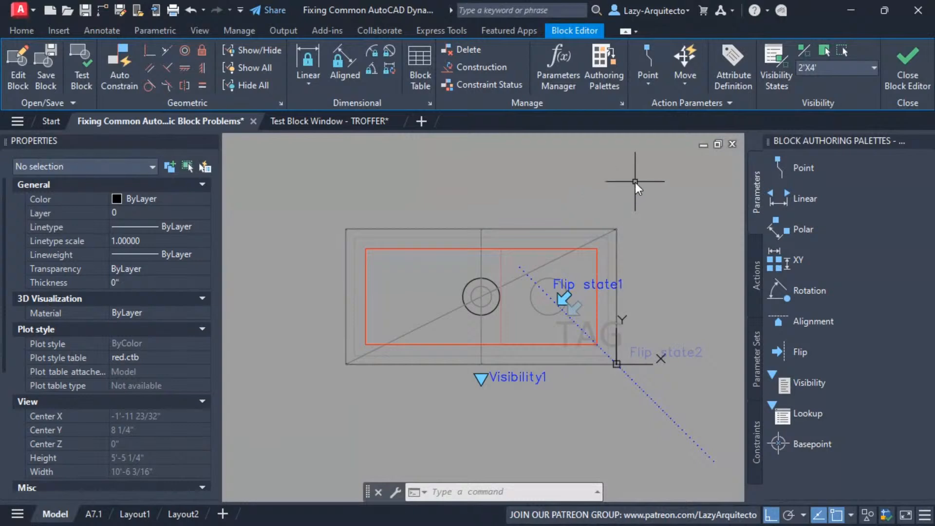
{"action": "middle_click_drag", "start_coordinate": [586, 198], "coordinate": [576, 190]}
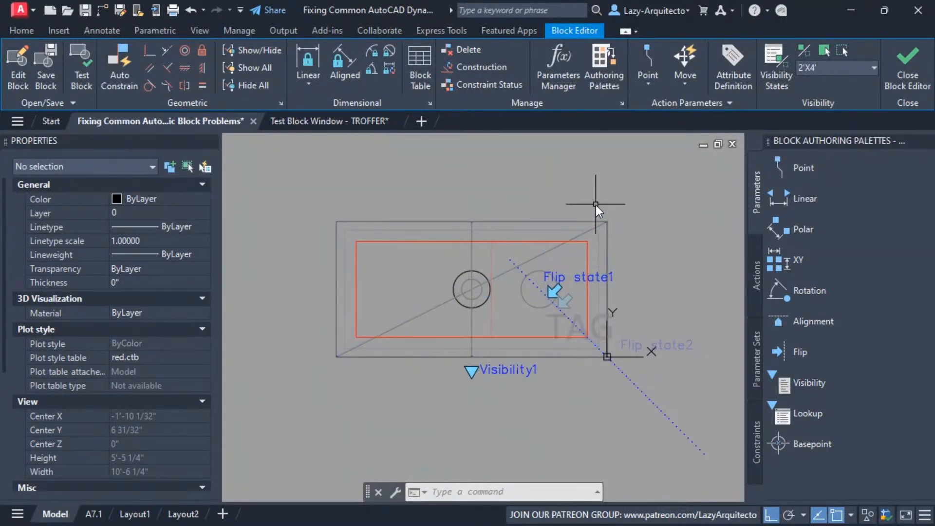
{"action": "mouse_move", "coordinate": [603, 199]}
{"action": "middle_mouse_down"}
{"action": "mouse_move", "coordinate": [690, 191]}
{"action": "mouse_move", "coordinate": [701, 172]}
{"action": "middle_mouse_up"}
{"action": "scroll", "coordinate": [618, 202], "scroll_direction": "up", "scroll_amount": 2}
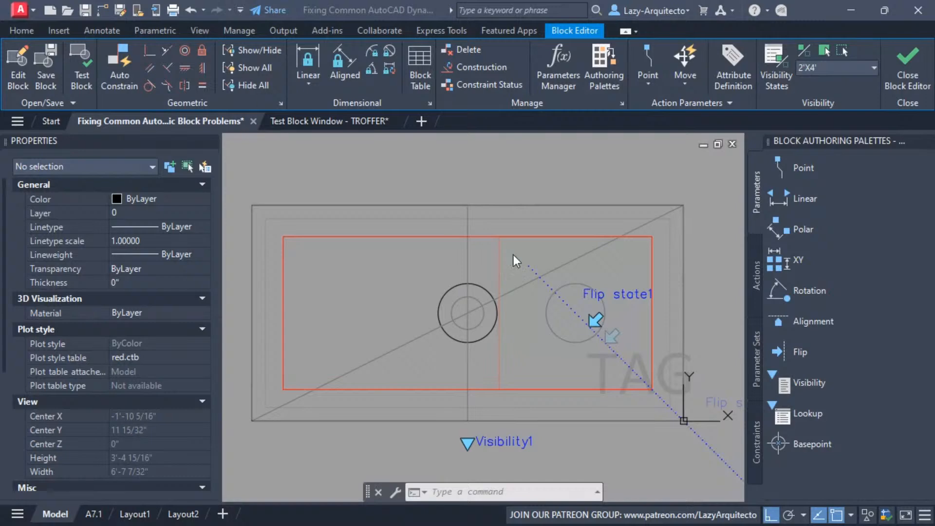
{"action": "left_click", "coordinate": [551, 179]}
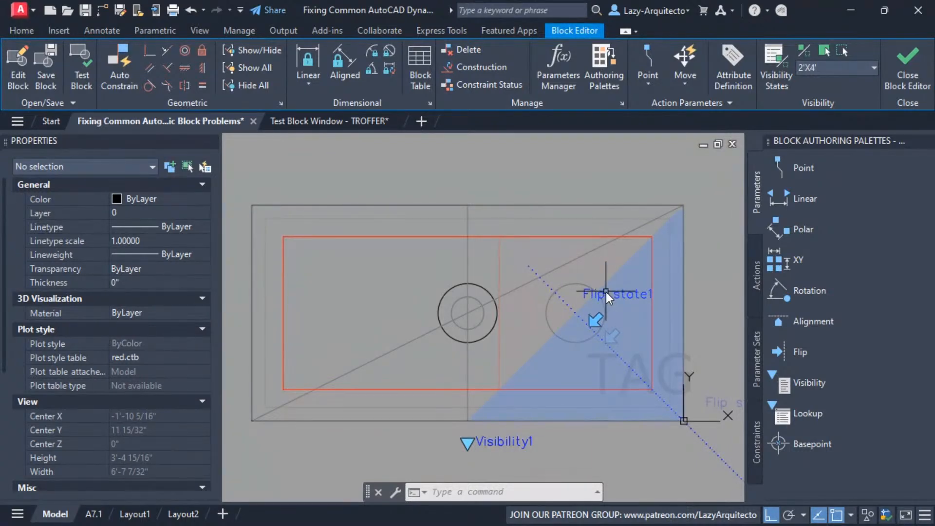
{"action": "left_click", "coordinate": [904, 73]}
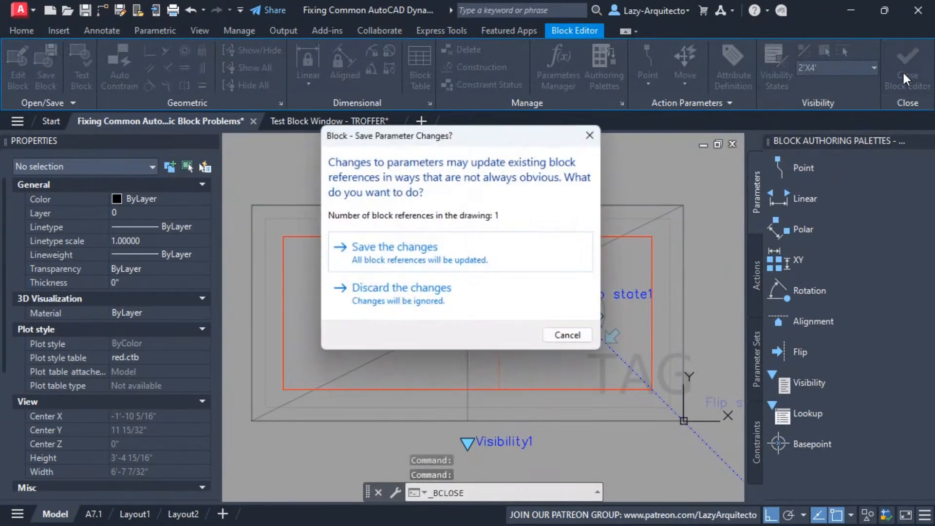
{"action": "left_click", "coordinate": [509, 254]}
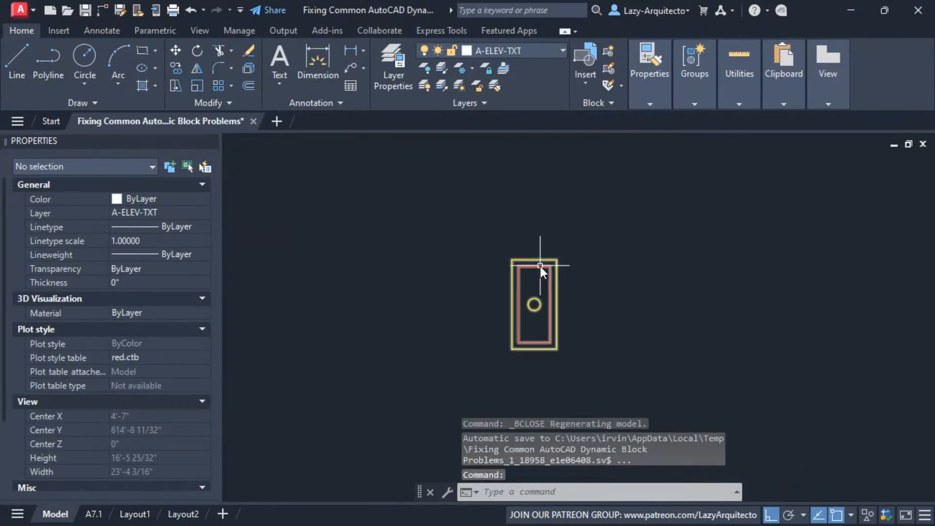
Test the TROFFER block's flip in the drawing by toggling Flip state1, ending with it set to Not flipped
{"action": "left_click", "coordinate": [538, 268]}
{"action": "scroll", "coordinate": [153, 439], "scroll_direction": "down", "scroll_amount": 3}
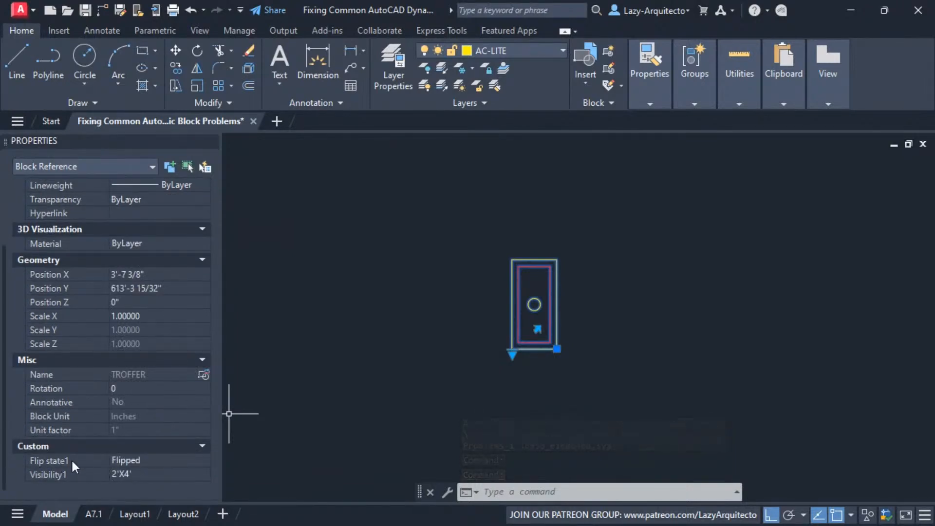
{"action": "left_click", "coordinate": [153, 464]}
{"action": "left_click", "coordinate": [153, 462]}
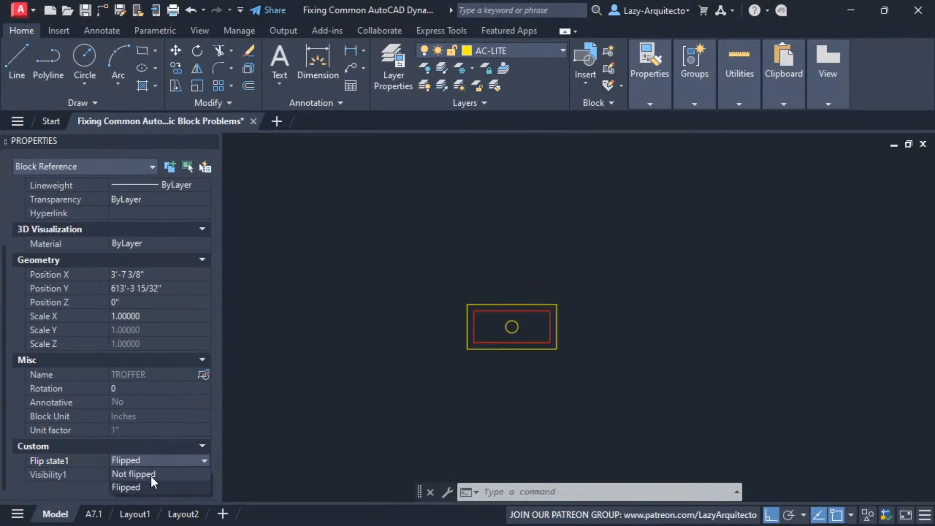
{"action": "left_click", "coordinate": [148, 488]}
{"action": "left_click", "coordinate": [148, 459]}
{"action": "left_click", "coordinate": [147, 484]}
{"action": "left_click", "coordinate": [149, 463]}
{"action": "left_click", "coordinate": [148, 471]}
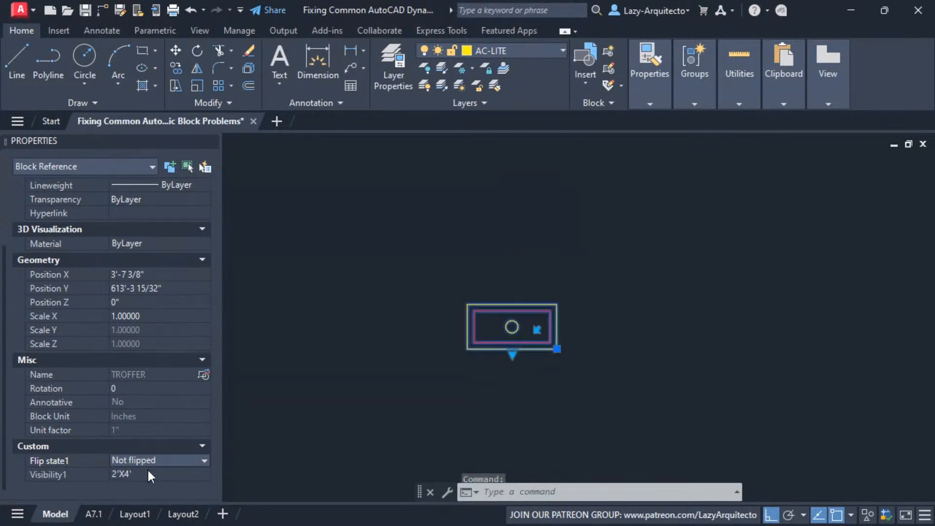
{"action": "left_click", "coordinate": [536, 331]}
{"action": "left_click", "coordinate": [537, 331]}
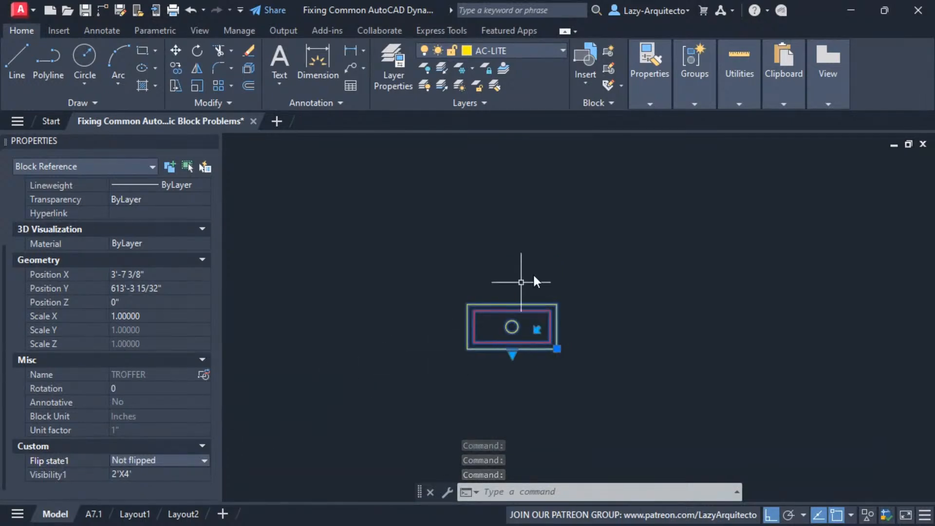
Reopen the TROFFER block in the block editor and delete the extra flip grip belonging to Flip state2
{"action": "key", "text": "Escape"}
{"action": "left_click", "coordinate": [525, 306]}
{"action": "right_click", "coordinate": [525, 306]}
{"action": "left_click", "coordinate": [568, 156]}
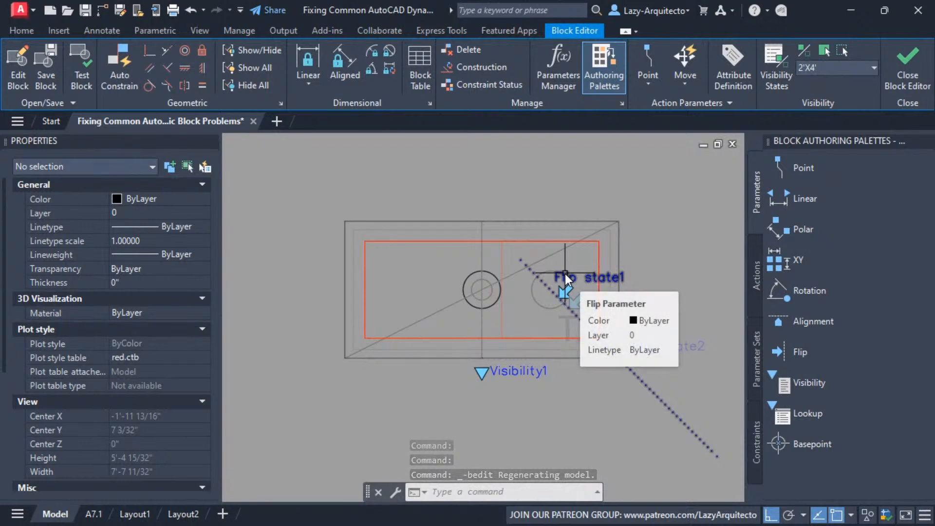
{"action": "left_click_drag", "start_coordinate": [564, 273], "coordinate": [583, 298]}
{"action": "left_click", "coordinate": [583, 298]}
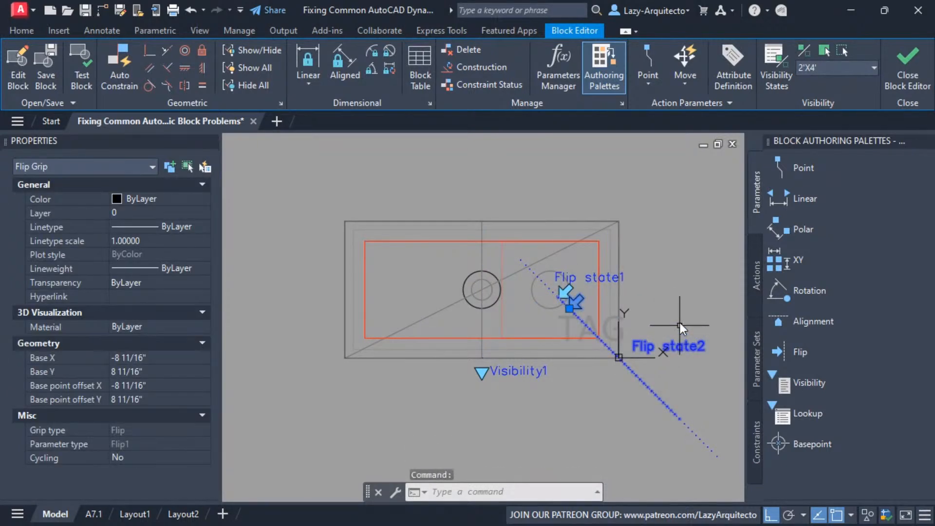
{"action": "key", "text": "Delete"}
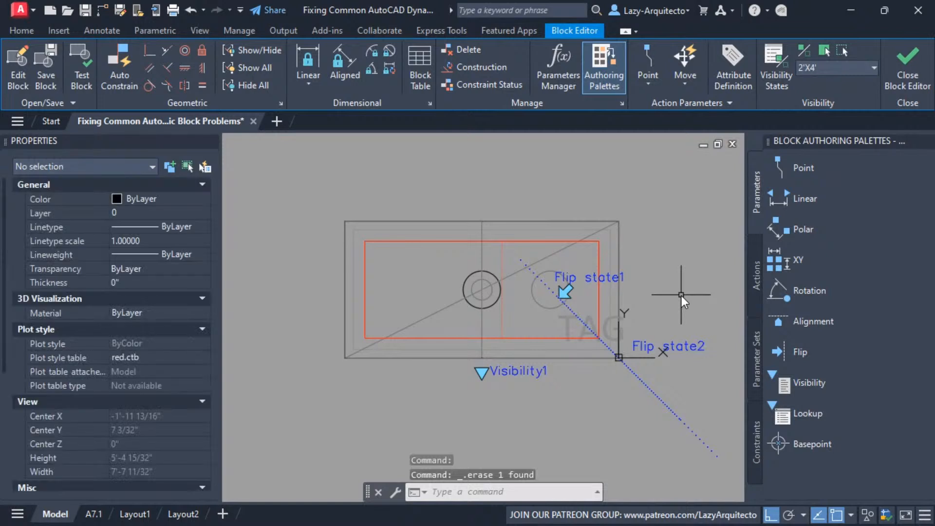
Check which flip parameter each label belongs to and delete the Flip state2 parameter
{"action": "mouse_move", "coordinate": [656, 297]}
{"action": "left_mouse_down"}
{"action": "mouse_move", "coordinate": [553, 276]}
{"action": "mouse_move", "coordinate": [574, 277]}
{"action": "left_mouse_up"}
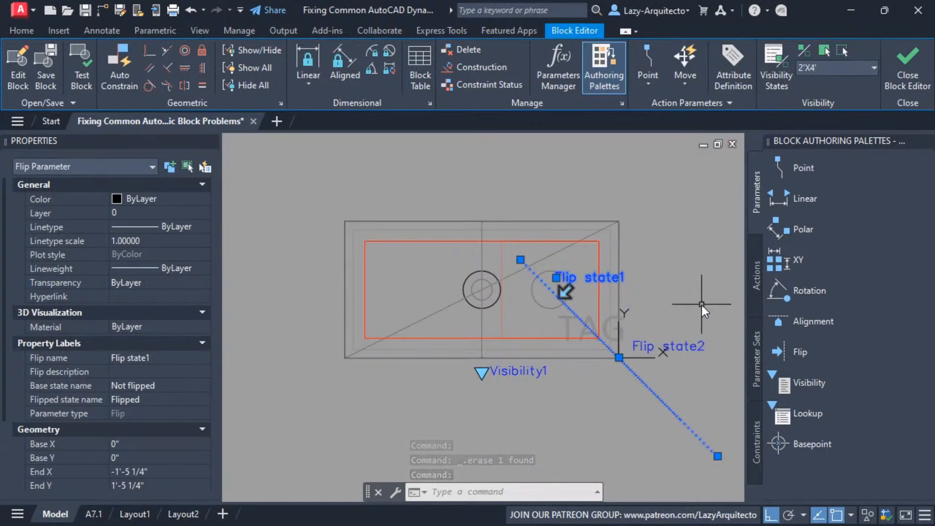
{"action": "key", "text": "Escape"}
{"action": "left_click", "coordinate": [702, 344]}
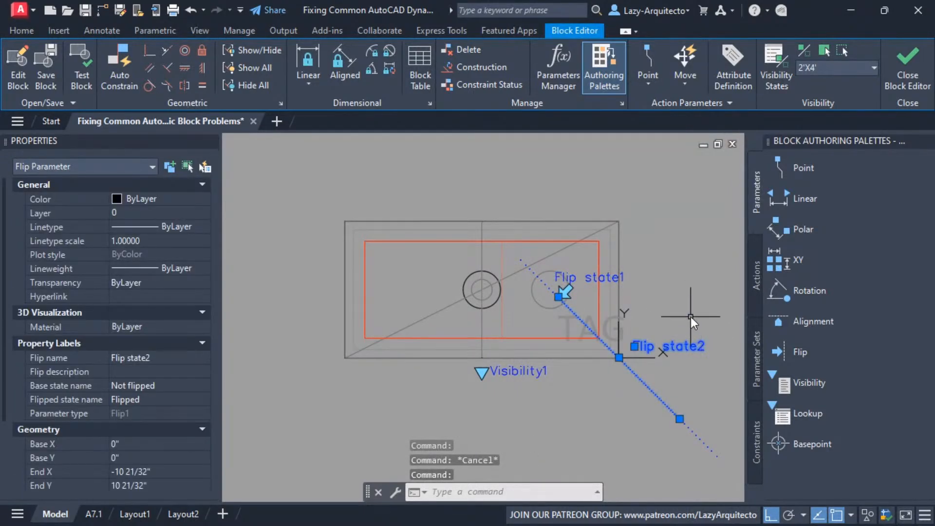
{"action": "key", "text": "Delete"}
{"action": "middle_click_drag", "start_coordinate": [691, 312], "coordinate": [665, 309]}
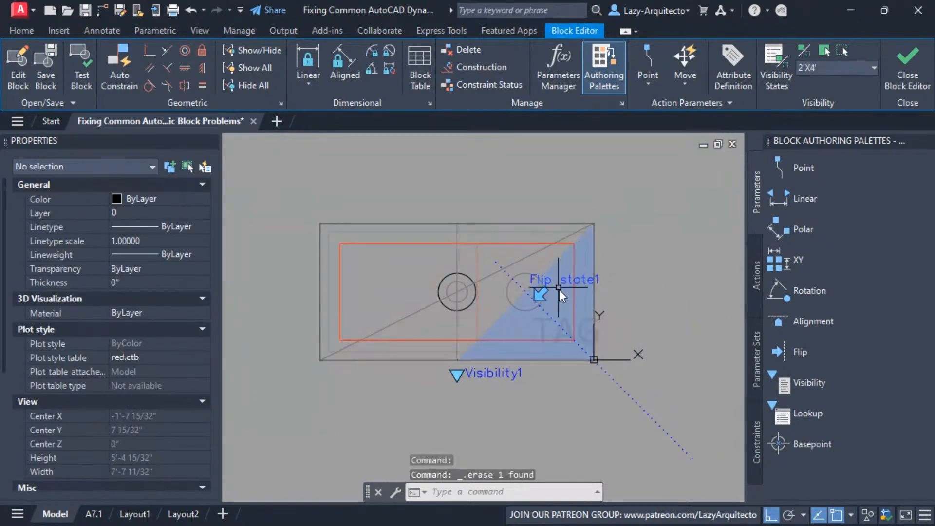
{"action": "middle_click_drag", "start_coordinate": [644, 271], "coordinate": [655, 262]}
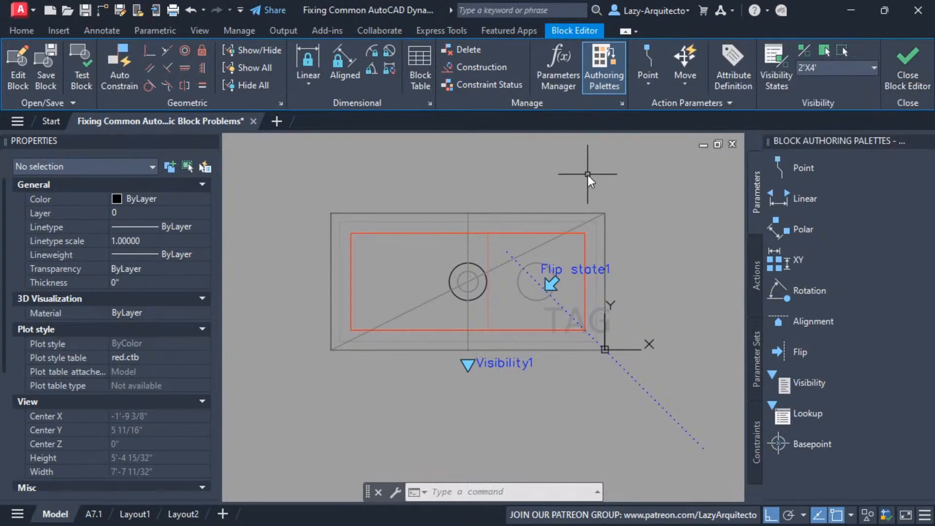
Close the block editor, saving the parameter changes, and select the TROFFER block in the drawing
{"action": "left_click", "coordinate": [908, 63]}
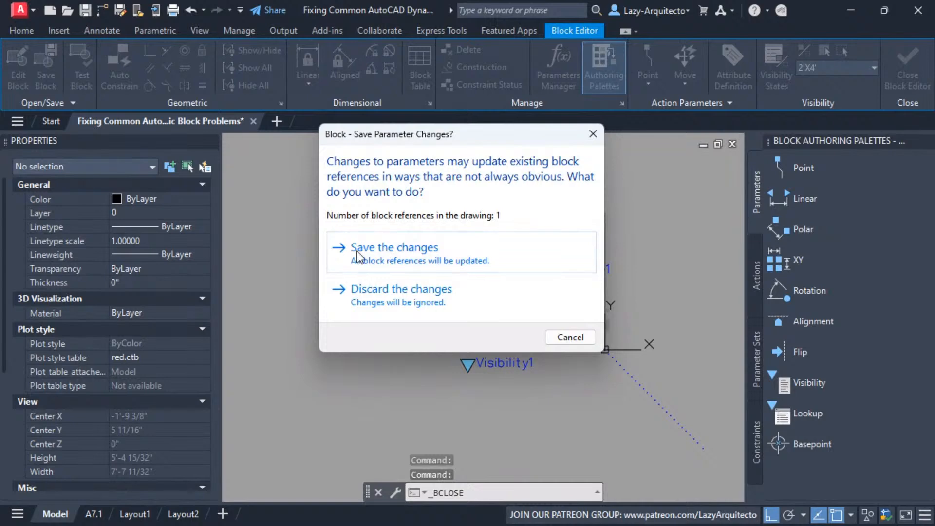
{"action": "left_click", "coordinate": [357, 253]}
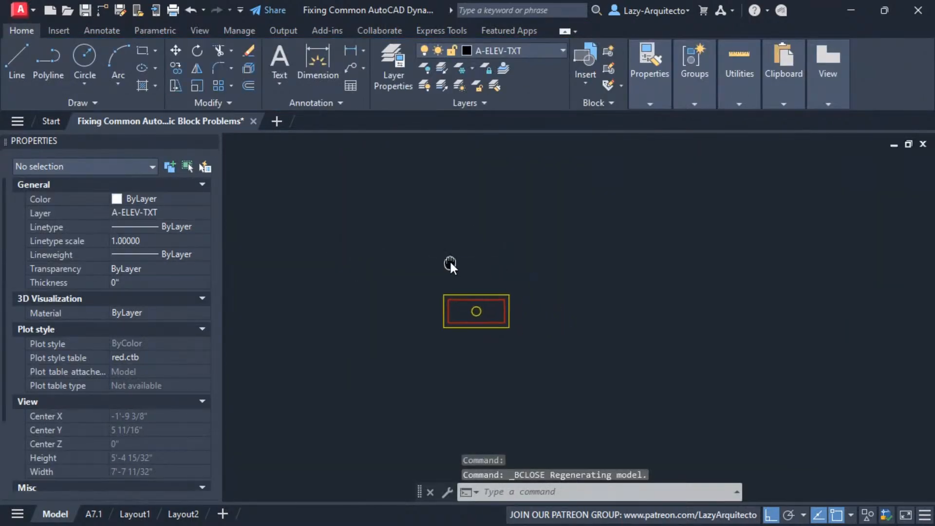
{"action": "left_click", "coordinate": [471, 294]}
{"action": "scroll", "coordinate": [472, 294], "scroll_direction": "up", "scroll_amount": 4}
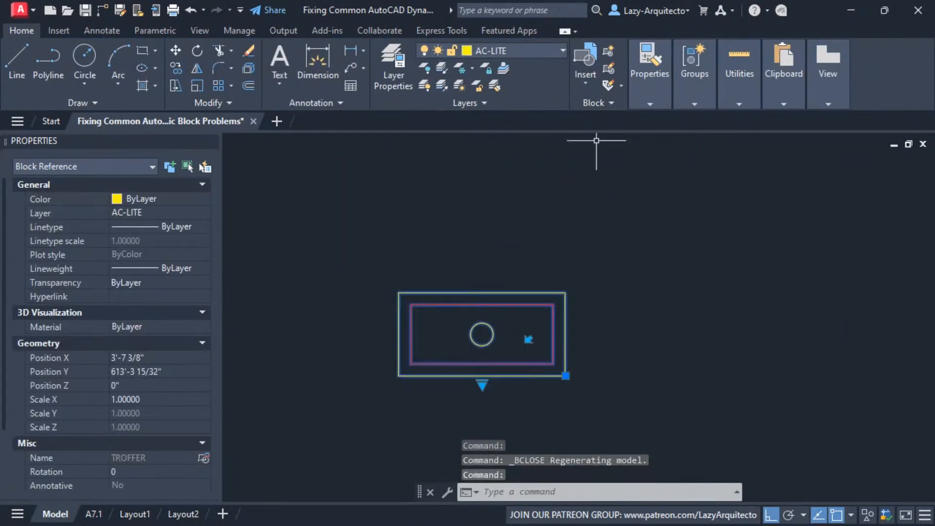
Open LAZY ARQUITECTO-rcp.dwg from File Explorer, dismiss the proxy information and run the LazyPurge tool on the drawing
{"action": "left_click_drag", "start_coordinate": [934, 29], "coordinate": [465, 66]}
{"action": "double_click", "coordinate": [363, 237]}
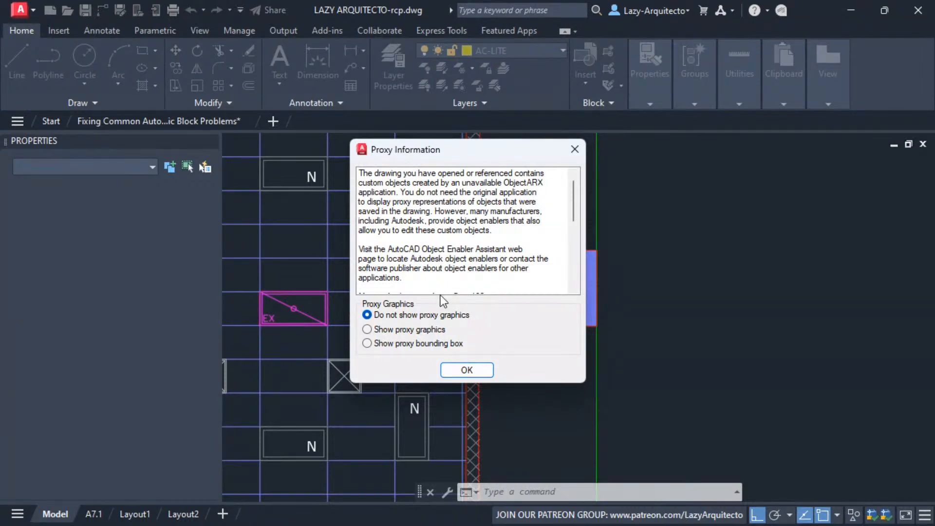
{"action": "left_click", "coordinate": [572, 148]}
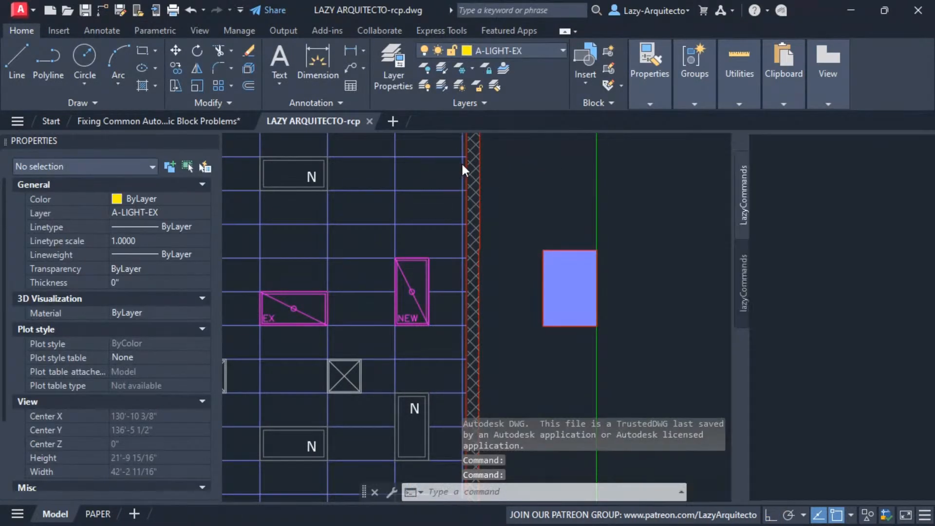
{"action": "key", "text": "ctrl+3"}
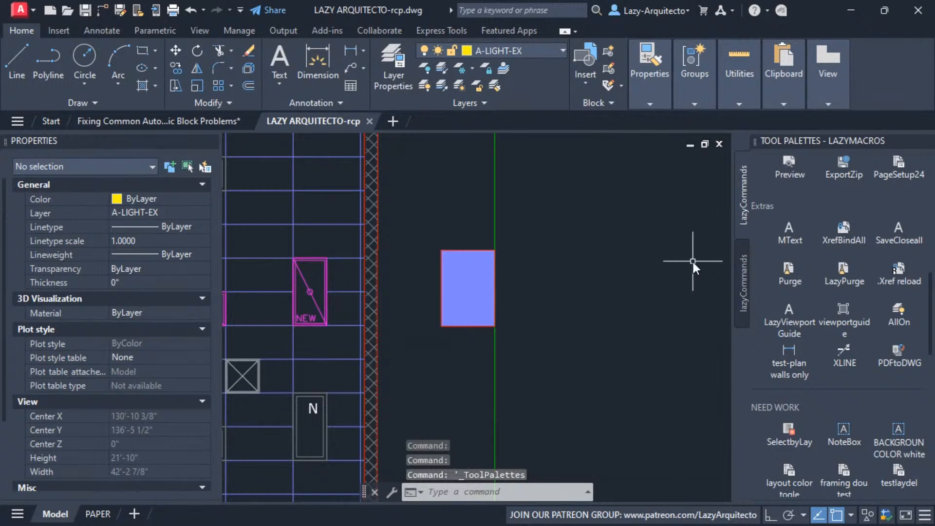
{"action": "left_click", "coordinate": [845, 277]}
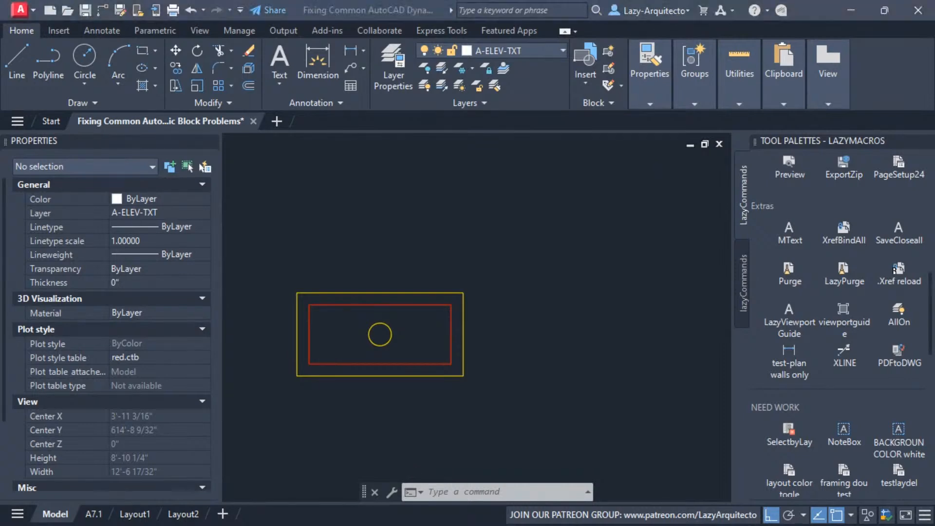
In File Explorer, delete the LAZY ARQUITECTO-rcp drawing and open LAZY ARQUITECTO-rcp_CLEANED! in AutoCAD
{"action": "key", "text": "alt+Tab"}
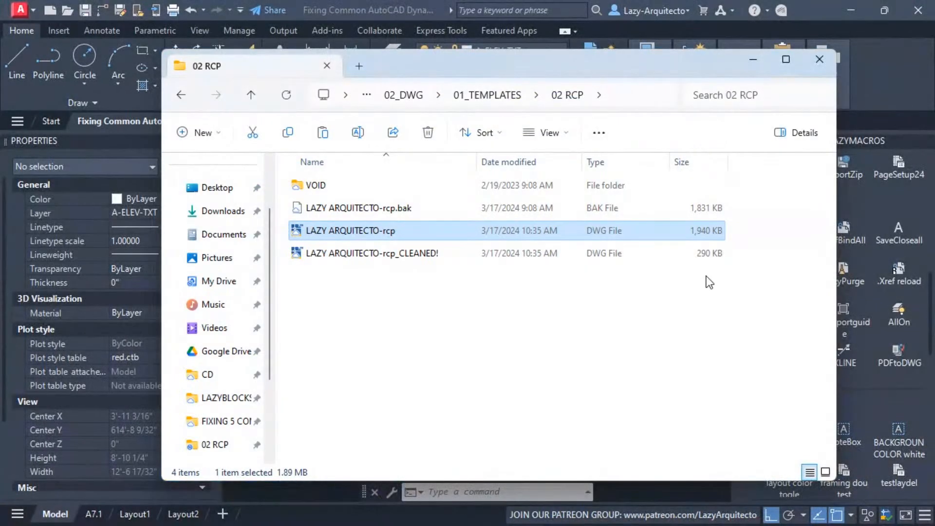
{"action": "left_click", "coordinate": [369, 256]}
{"action": "left_click", "coordinate": [384, 233]}
{"action": "key", "text": "Delete"}
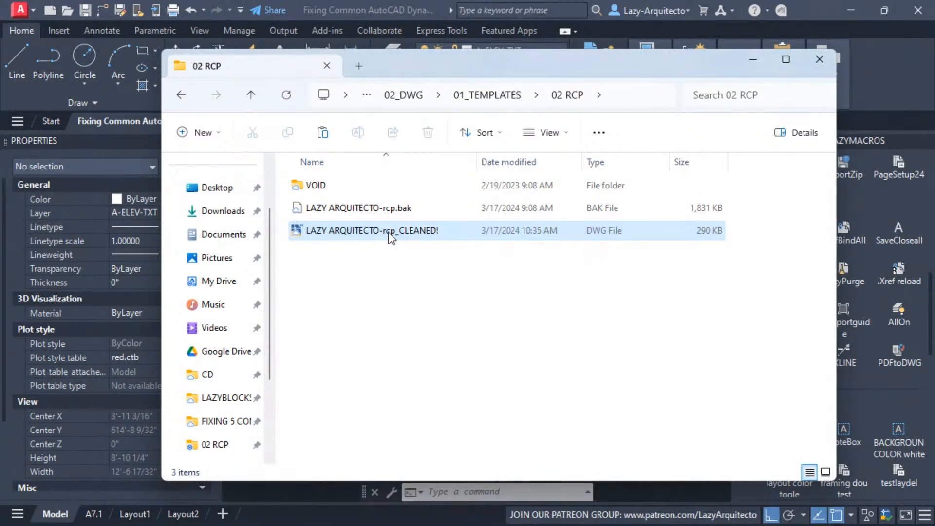
{"action": "double_click", "coordinate": [387, 232]}
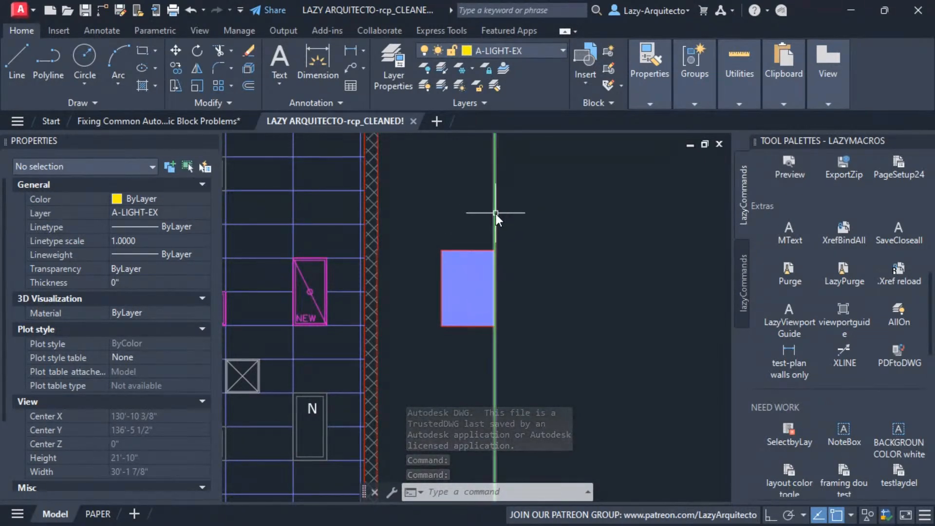
Return to the dynamic block problems drawing and copy the TROFFER block to the clipboard
{"action": "middle_click_drag", "start_coordinate": [425, 240], "coordinate": [579, 278]}
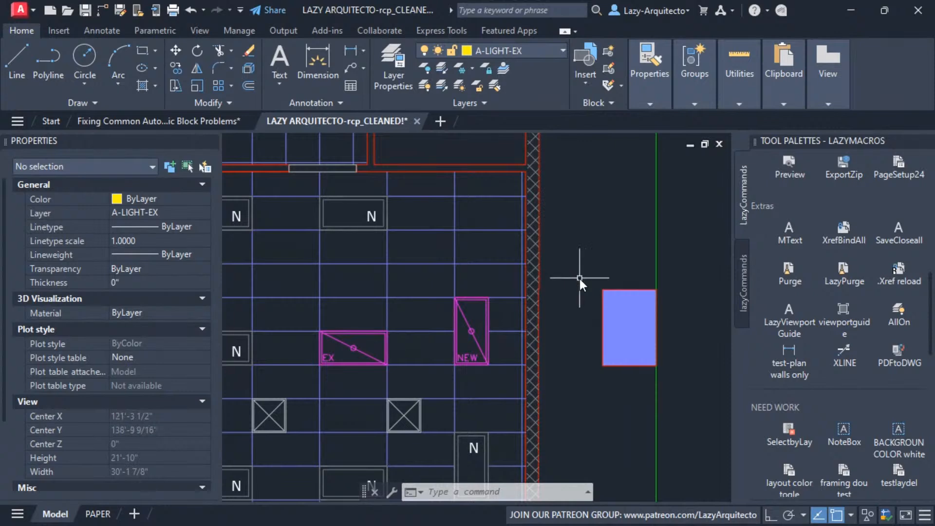
{"action": "scroll", "coordinate": [579, 278], "scroll_direction": "down", "scroll_amount": 2}
{"action": "middle_click_drag", "start_coordinate": [402, 293], "coordinate": [532, 307]}
{"action": "middle_click_drag", "start_coordinate": [467, 299], "coordinate": [566, 299]}
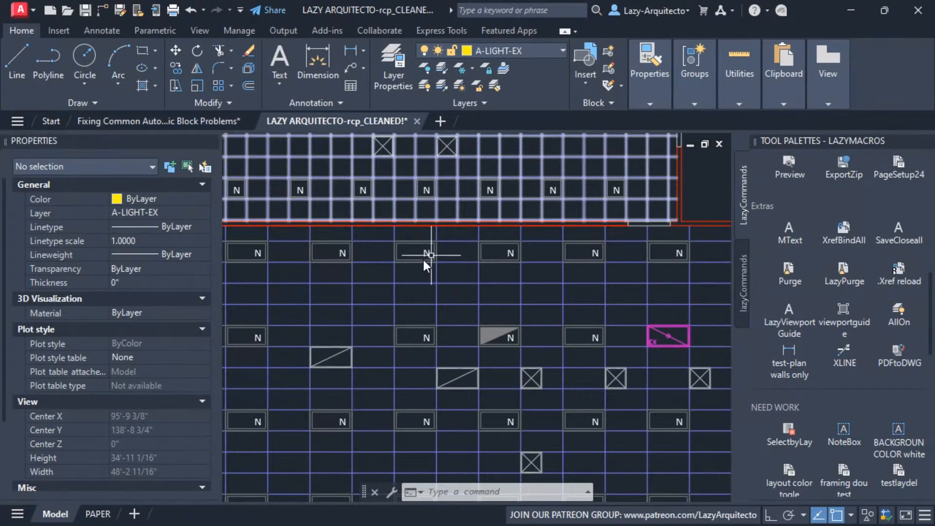
{"action": "left_click", "coordinate": [204, 121]}
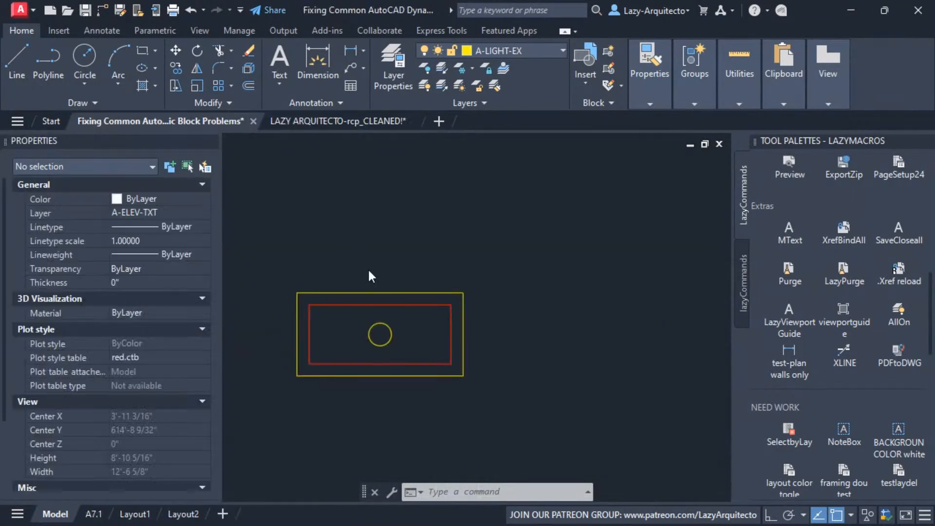
{"action": "left_click", "coordinate": [385, 293]}
{"action": "middle_click_drag", "start_coordinate": [383, 278], "coordinate": [453, 264]}
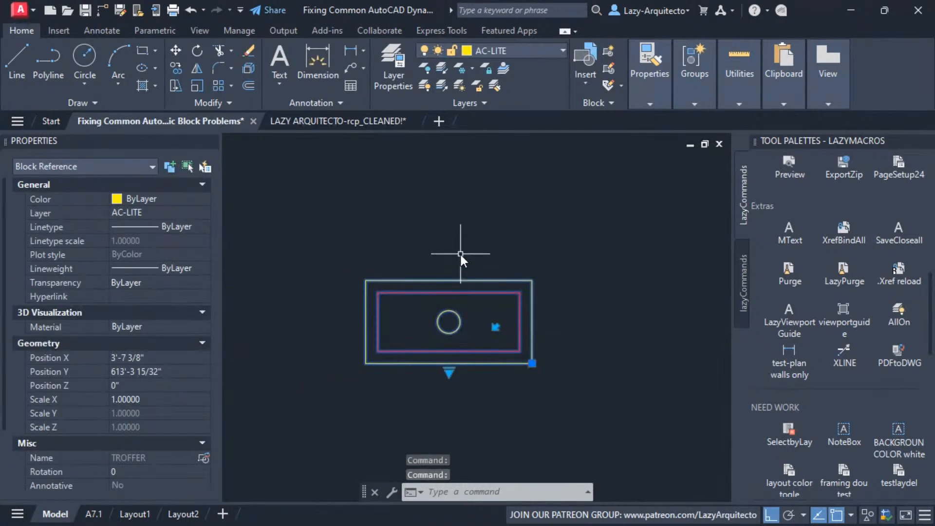
{"action": "key", "text": "ctrl+c"}
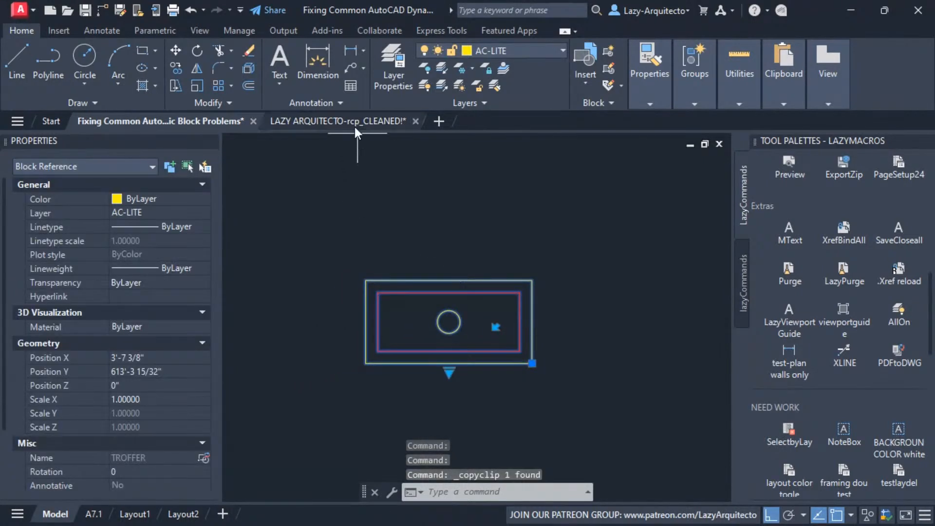
Paste the TROFFER block into LAZY ARQUITECTO-rcp_CLEANED! with its corner on a ceiling grid intersection, and select it
{"action": "left_click", "coordinate": [352, 121]}
{"action": "key", "text": "ctrl+v"}
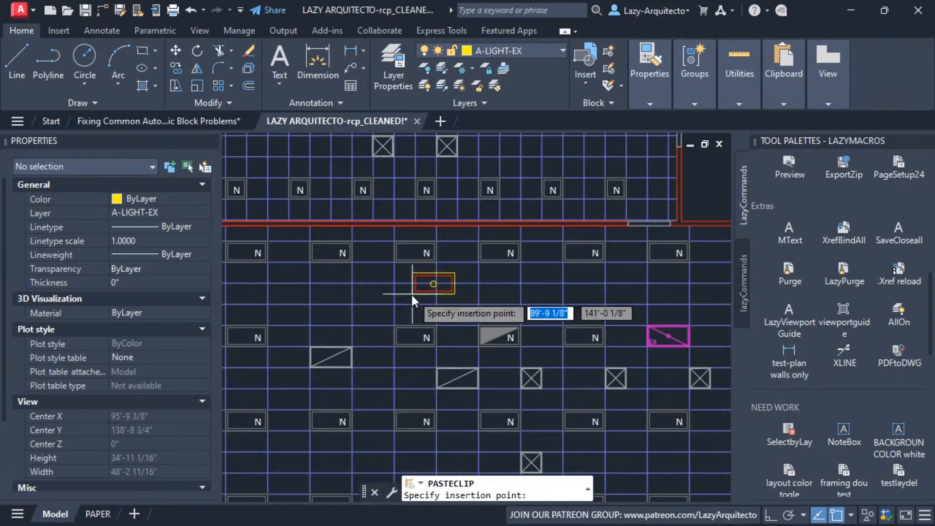
{"action": "scroll", "coordinate": [411, 293], "scroll_direction": "up", "scroll_amount": 4}
{"action": "left_click", "coordinate": [385, 302]}
{"action": "scroll", "coordinate": [511, 303], "scroll_direction": "up", "scroll_amount": 3}
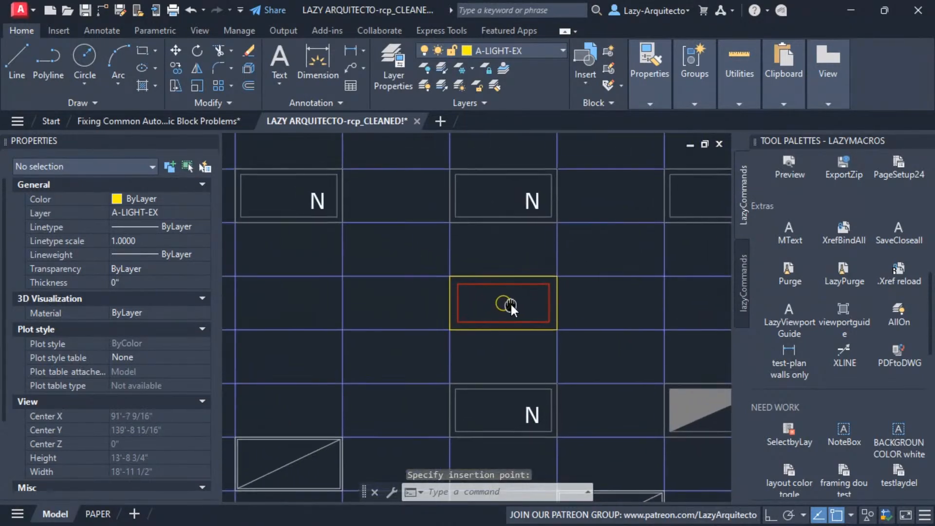
{"action": "middle_click_drag", "start_coordinate": [511, 290], "coordinate": [470, 330]}
{"action": "left_click", "coordinate": [468, 330]}
{"action": "scroll", "coordinate": [478, 324], "scroll_direction": "down", "scroll_amount": 2}
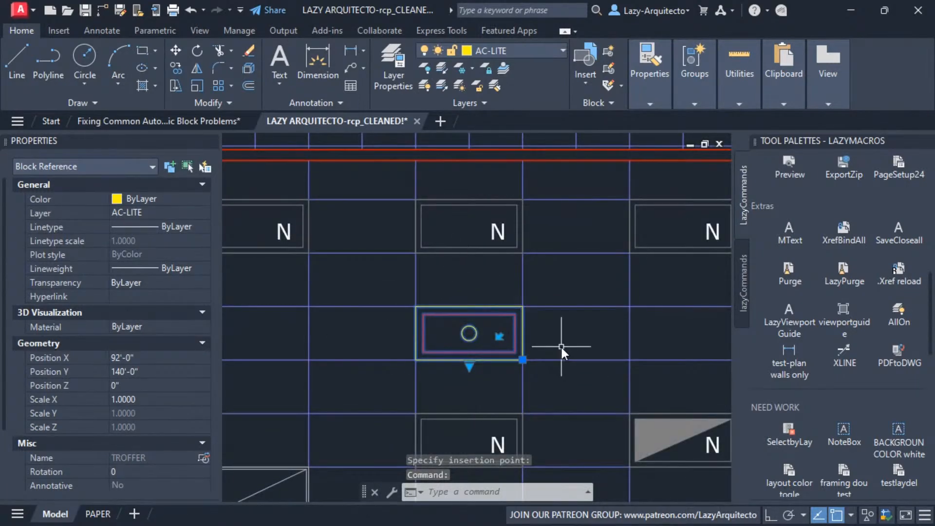
Flip the TROFFER block on the ceiling grid from its horizontal to its vertical orientation
{"action": "scroll", "coordinate": [547, 363], "scroll_direction": "up", "scroll_amount": 2}
{"action": "mouse_move", "coordinate": [547, 343]}
{"action": "middle_mouse_down"}
{"action": "mouse_move", "coordinate": [577, 365]}
{"action": "mouse_move", "coordinate": [584, 346]}
{"action": "middle_mouse_up"}
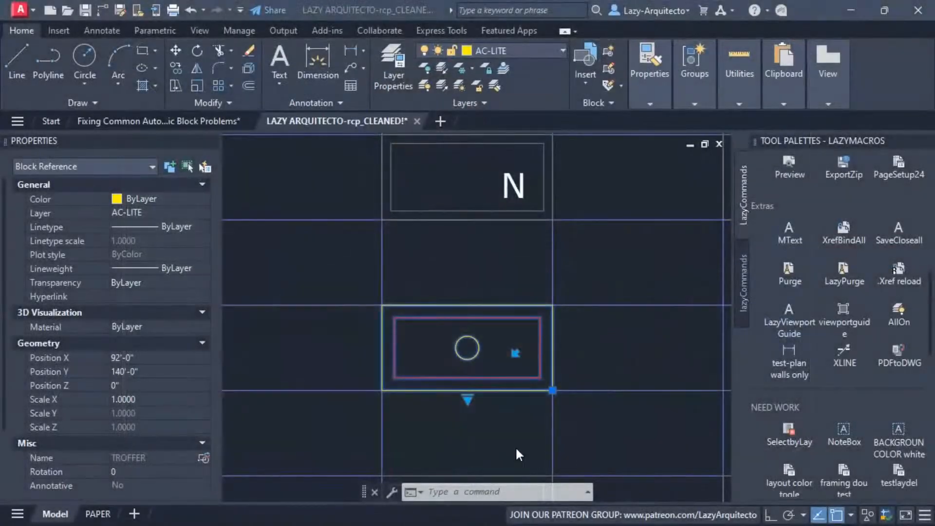
{"action": "scroll", "coordinate": [473, 262], "scroll_direction": "down", "scroll_amount": 6}
{"action": "scroll", "coordinate": [474, 262], "scroll_direction": "up", "scroll_amount": 4}
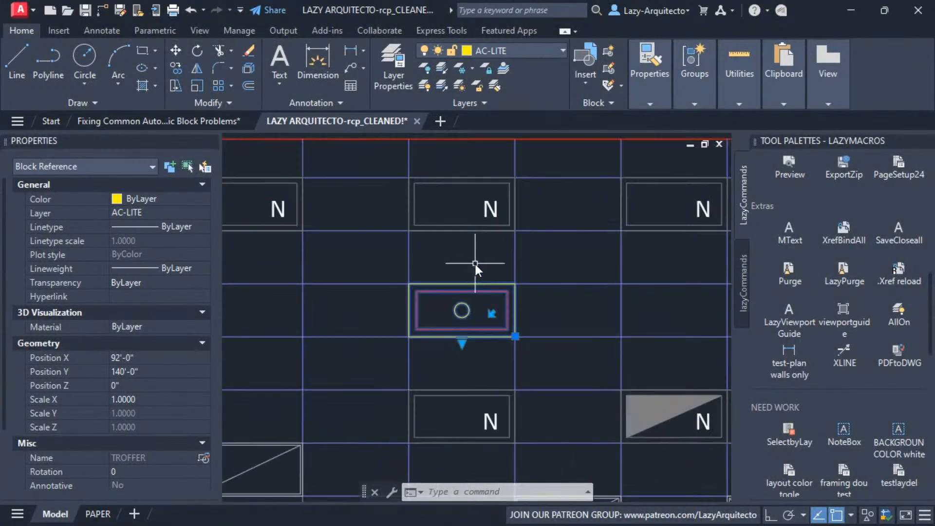
{"action": "scroll", "coordinate": [475, 282], "scroll_direction": "up", "scroll_amount": 3}
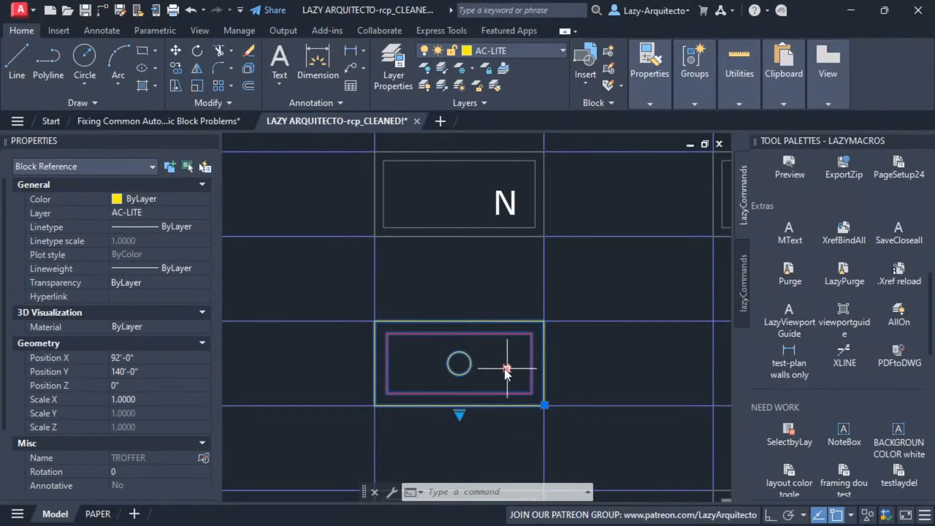
{"action": "left_click", "coordinate": [509, 368]}
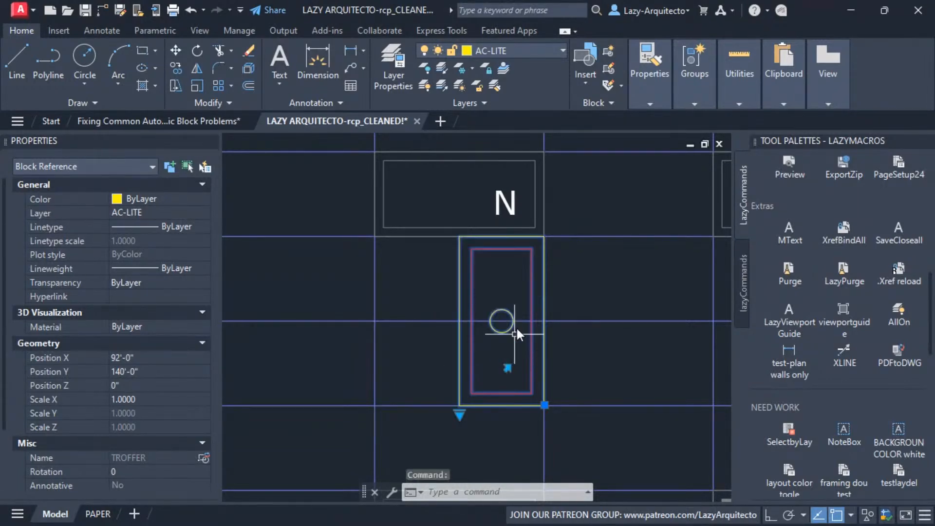
Switch the TROFFER block to the 2'X2' visibility state
{"action": "left_click", "coordinate": [463, 412]}
{"action": "key", "text": "Escape"}
{"action": "left_click", "coordinate": [460, 415]}
{"action": "left_click", "coordinate": [500, 469]}
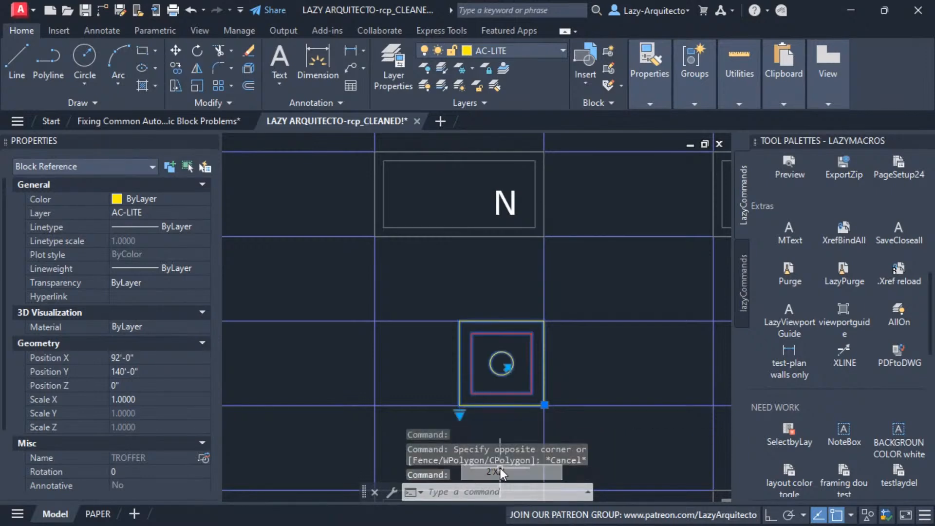
Switch the TROFFER block to the 2'X2'-NL visibility state and on to 2'X2'-EM
{"action": "middle_click_drag", "start_coordinate": [487, 371], "coordinate": [483, 314]}
{"action": "left_click", "coordinate": [456, 354]}
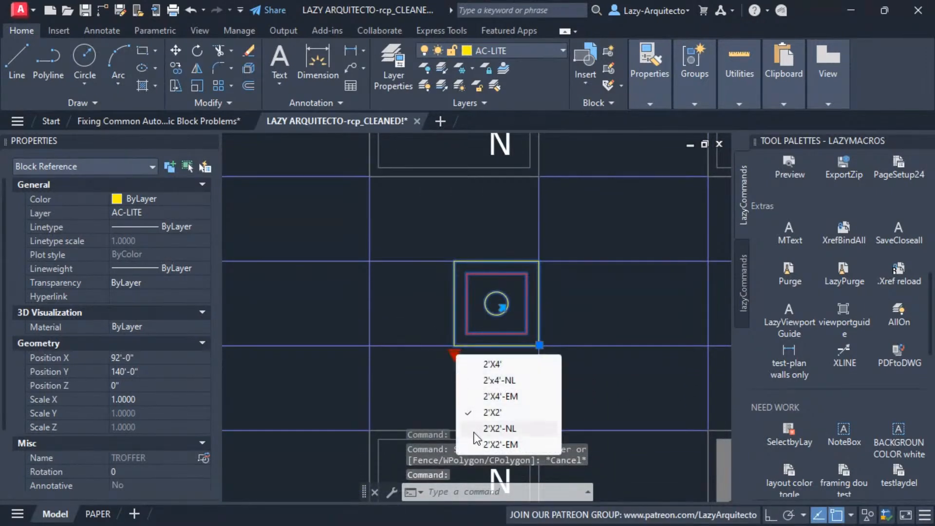
{"action": "left_click", "coordinate": [472, 428]}
{"action": "left_click", "coordinate": [456, 354]}
{"action": "left_click", "coordinate": [480, 443]}
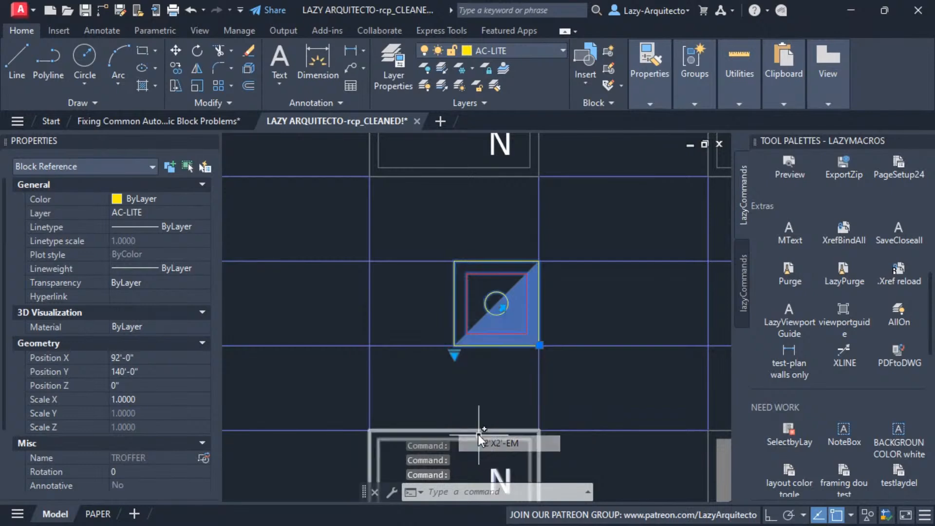
{"action": "middle_click_drag", "start_coordinate": [490, 373], "coordinate": [515, 340]}
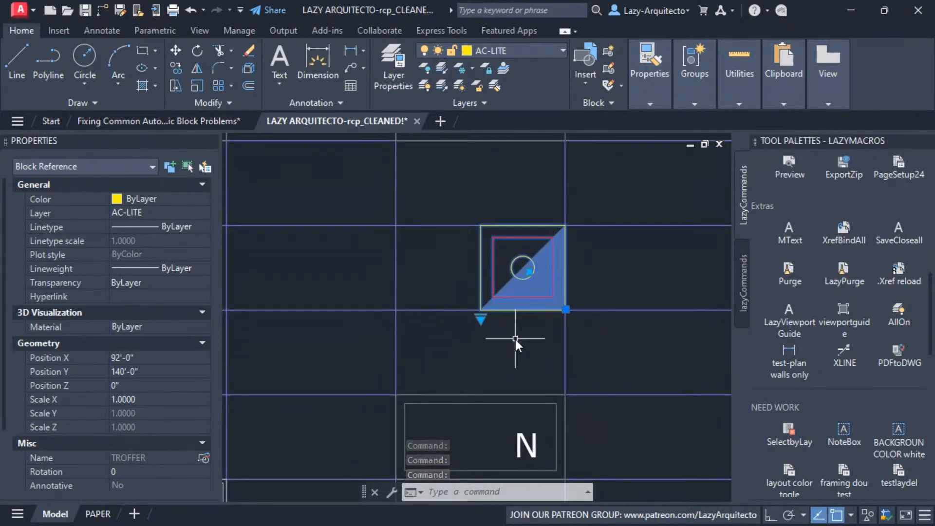
{"action": "scroll", "coordinate": [519, 315], "scroll_direction": "up", "scroll_amount": 2}
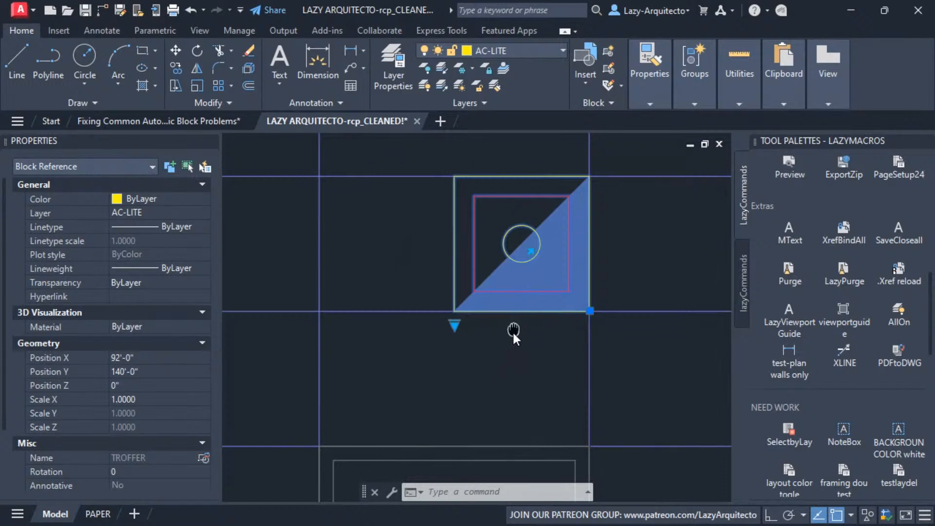
{"action": "middle_click_drag", "start_coordinate": [486, 373], "coordinate": [468, 375]}
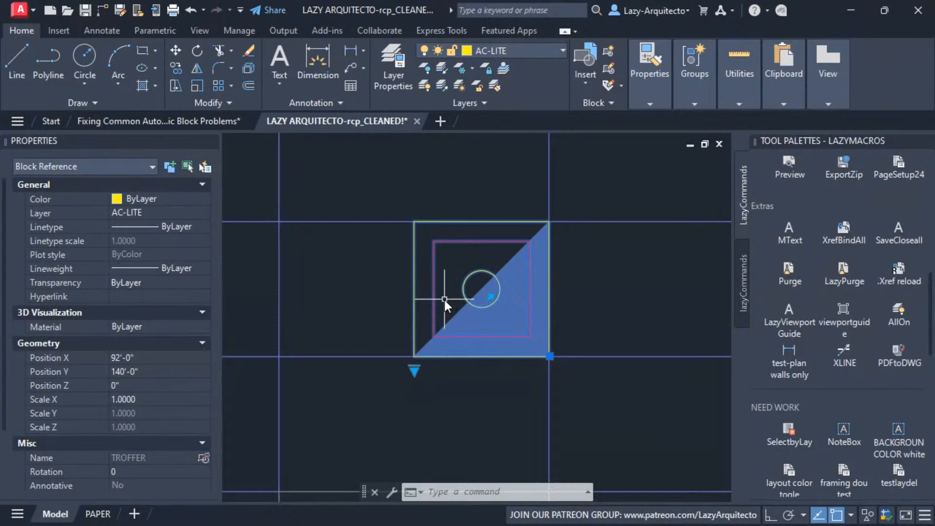
{"action": "mouse_move", "coordinate": [472, 275]}
{"action": "middle_mouse_down"}
{"action": "mouse_move", "coordinate": [462, 311]}
{"action": "mouse_move", "coordinate": [512, 311]}
{"action": "middle_mouse_up"}
{"action": "key", "text": "Escape"}
{"action": "left_click", "coordinate": [463, 309]}
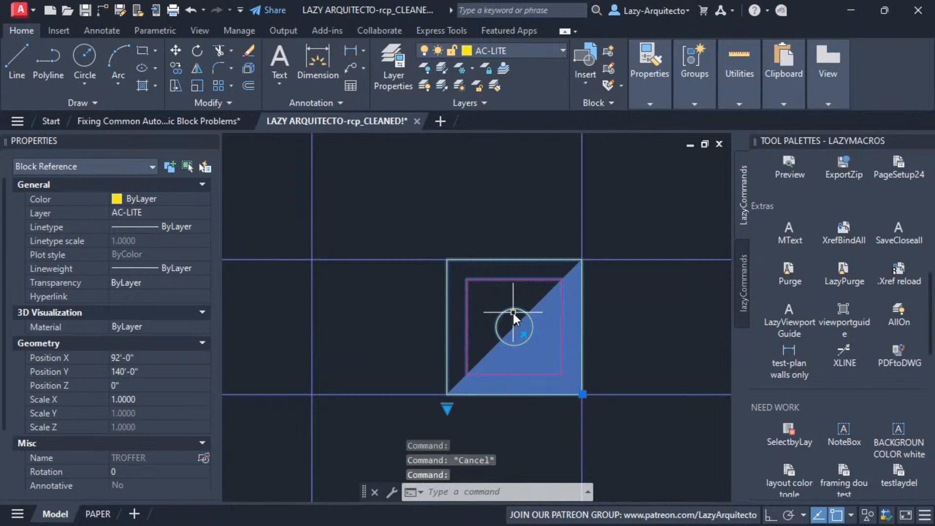
{"action": "scroll", "coordinate": [513, 311], "scroll_direction": "down", "scroll_amount": 2}
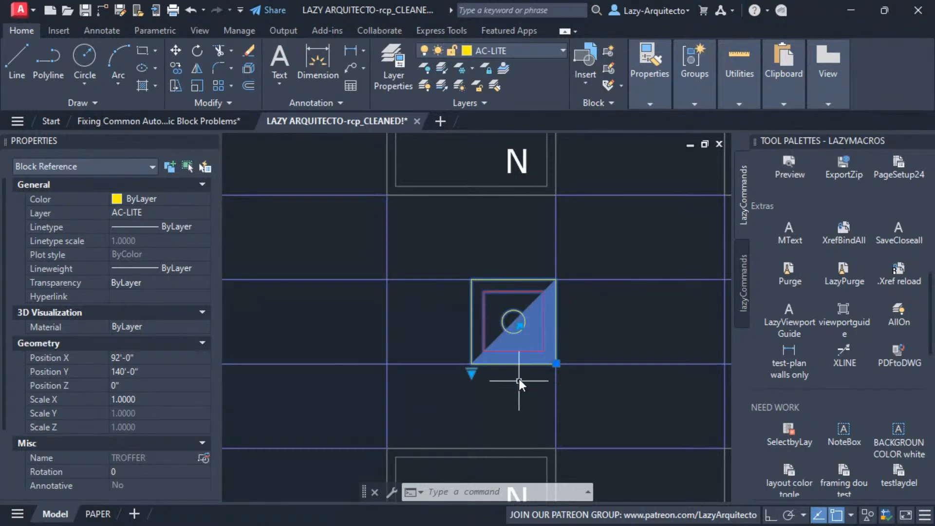
{"action": "scroll", "coordinate": [524, 347], "scroll_direction": "up", "scroll_amount": 2}
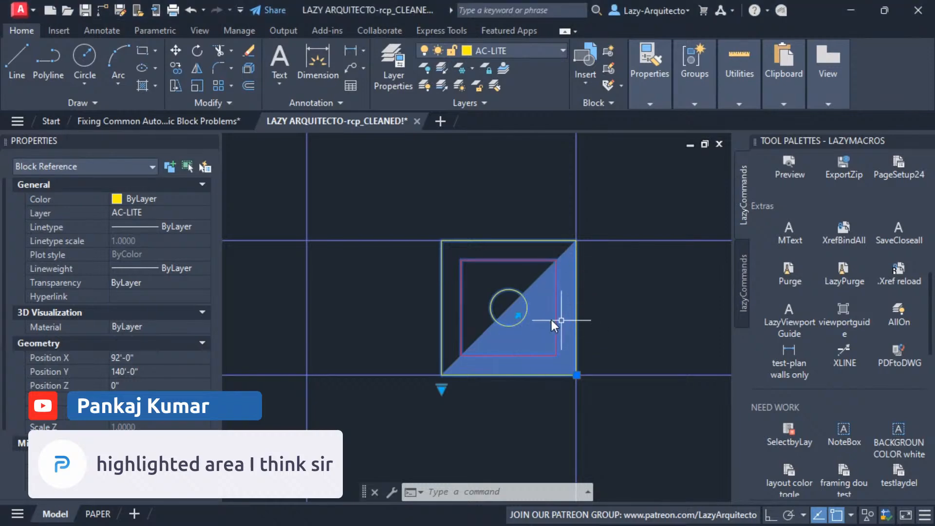
Change the TROFFER block's visibility state to 2'X2' and back to 2'X2'-EM to compare the shading
{"action": "left_click", "coordinate": [441, 390]}
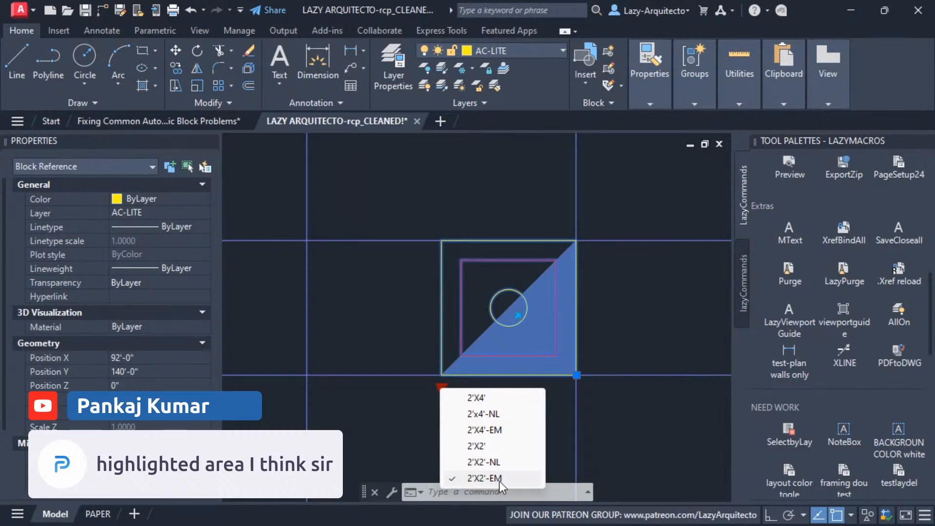
{"action": "left_click", "coordinate": [476, 445]}
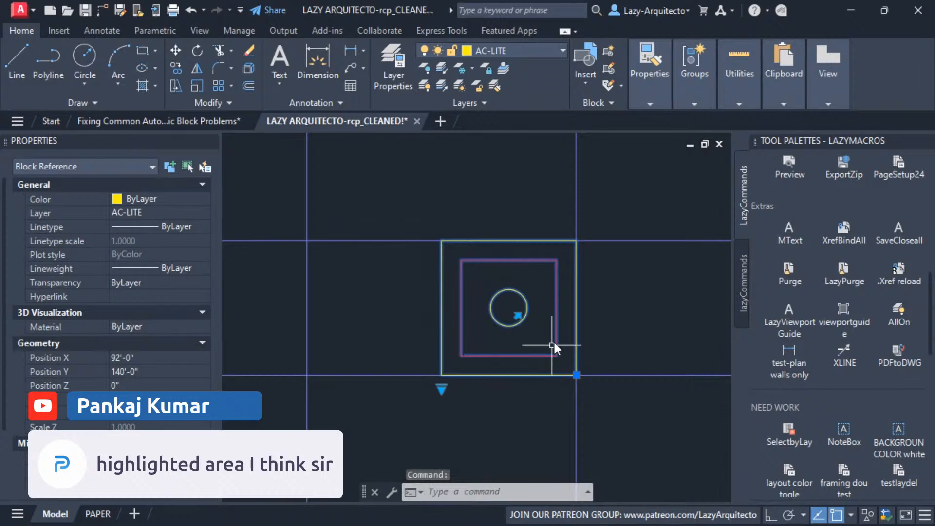
{"action": "left_click", "coordinate": [441, 390]}
{"action": "left_click", "coordinate": [478, 480]}
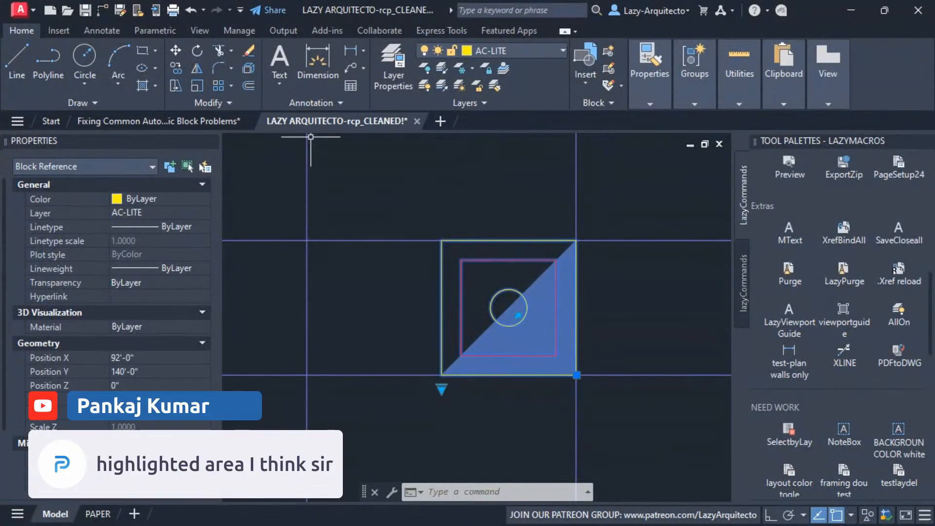
Flip the 2'X2'-EM troffer back and forth several times to test its flip action
{"action": "left_click", "coordinate": [513, 211]}
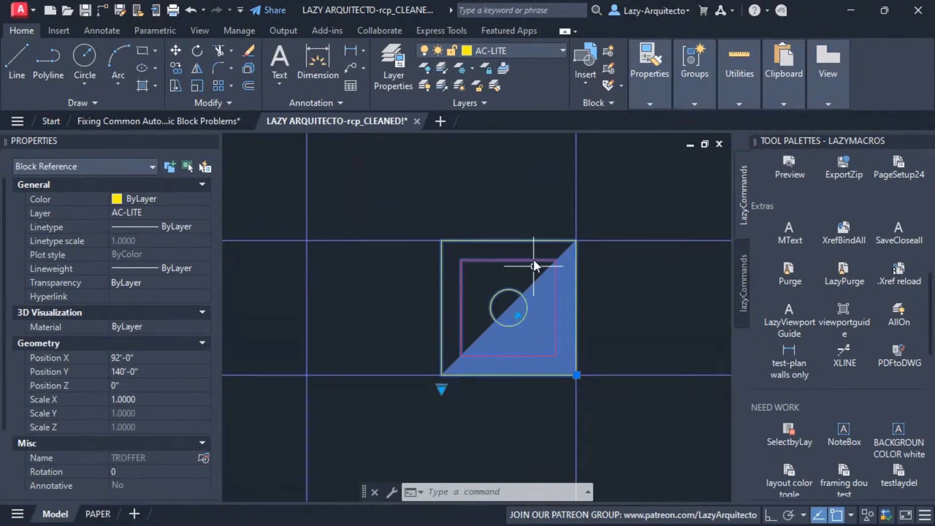
{"action": "double_click", "coordinate": [518, 316]}
{"action": "left_click", "coordinate": [517, 316]}
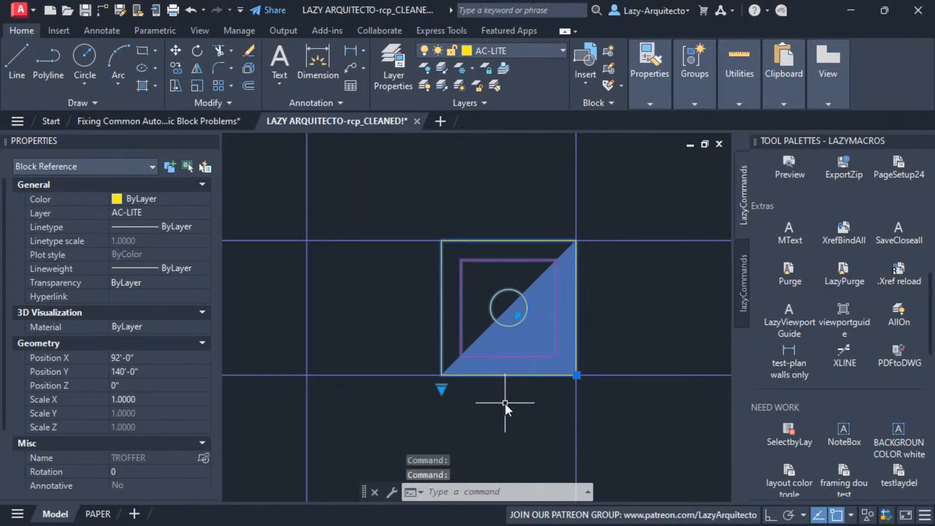
{"action": "left_click", "coordinate": [517, 316]}
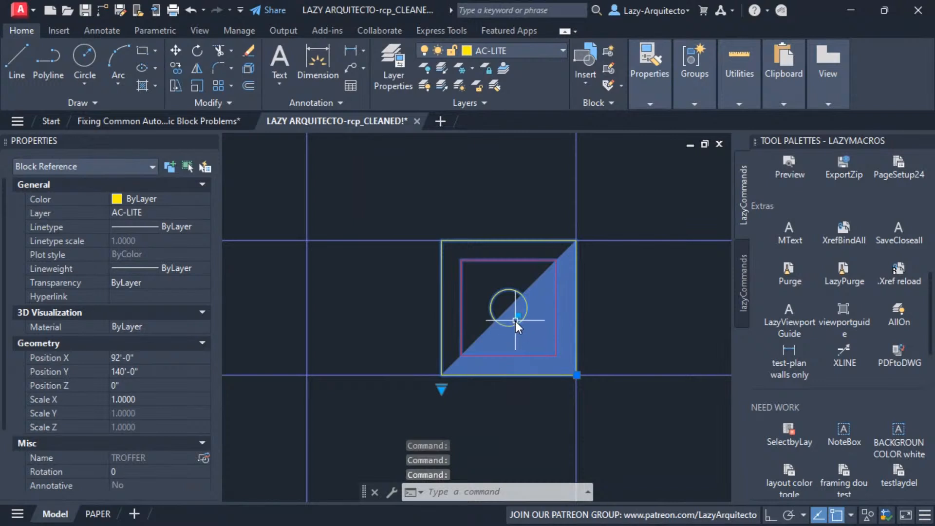
Try the 2'X2'-NL visibility state on the TROFFER block and set it to 2'X2'
{"action": "scroll", "coordinate": [534, 399], "scroll_direction": "down", "scroll_amount": 2}
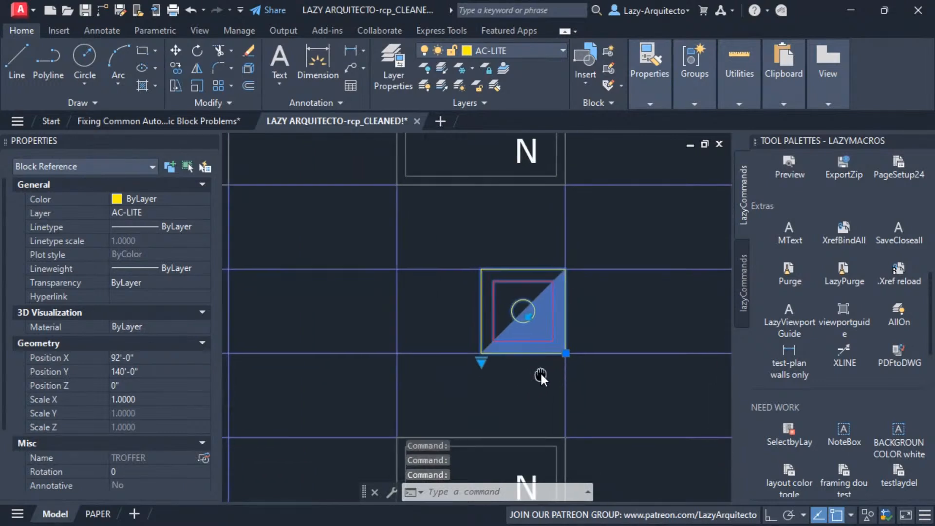
{"action": "scroll", "coordinate": [535, 360], "scroll_direction": "up", "scroll_amount": 2}
{"action": "scroll", "coordinate": [519, 379], "scroll_direction": "down", "scroll_amount": 2}
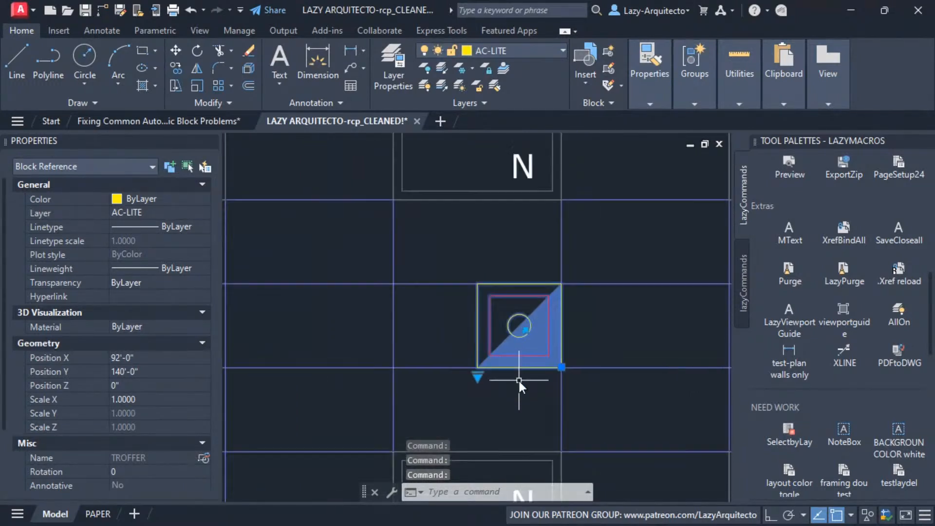
{"action": "left_click", "coordinate": [478, 375]}
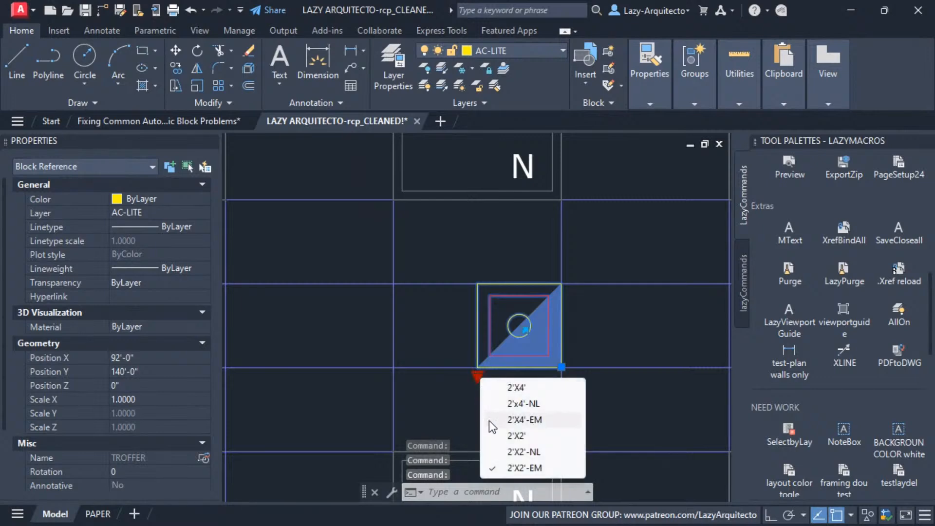
{"action": "left_click", "coordinate": [492, 451]}
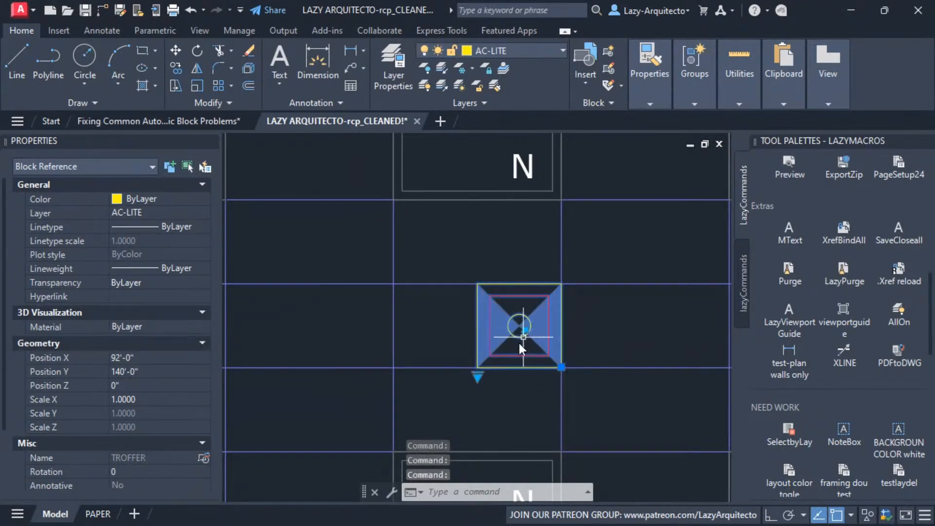
{"action": "left_click", "coordinate": [478, 376]}
{"action": "left_click", "coordinate": [511, 435]}
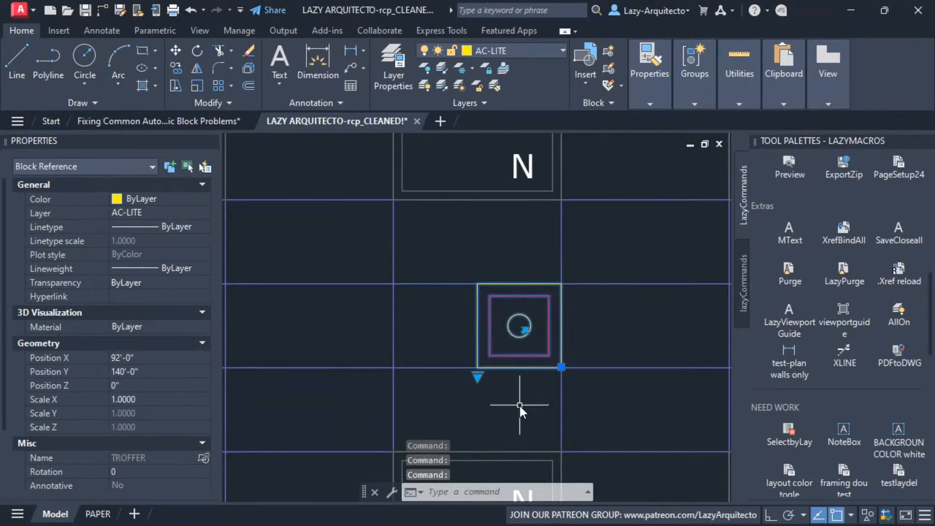
Open the TROFFER block in the Block Editor and close the LazyMacros tool palettes
{"action": "right_click", "coordinate": [516, 316]}
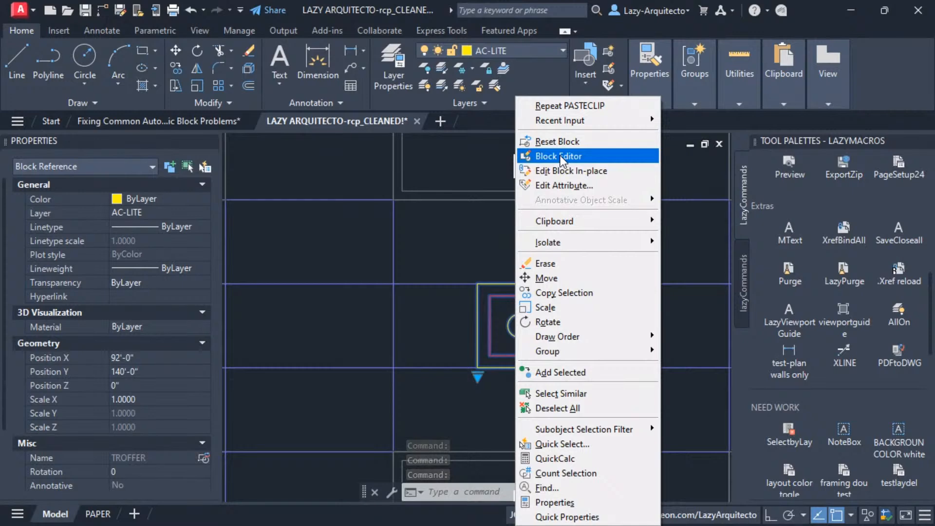
{"action": "left_click", "coordinate": [560, 156]}
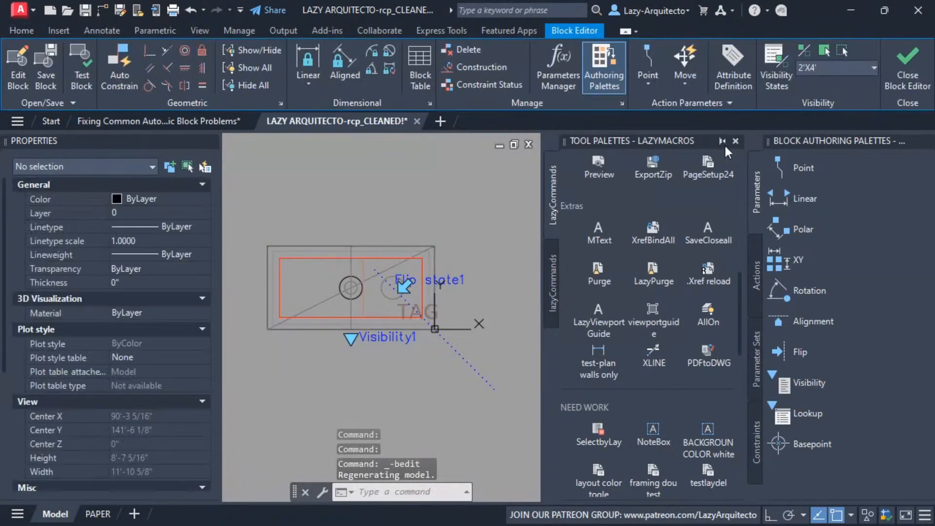
{"action": "left_click", "coordinate": [736, 141]}
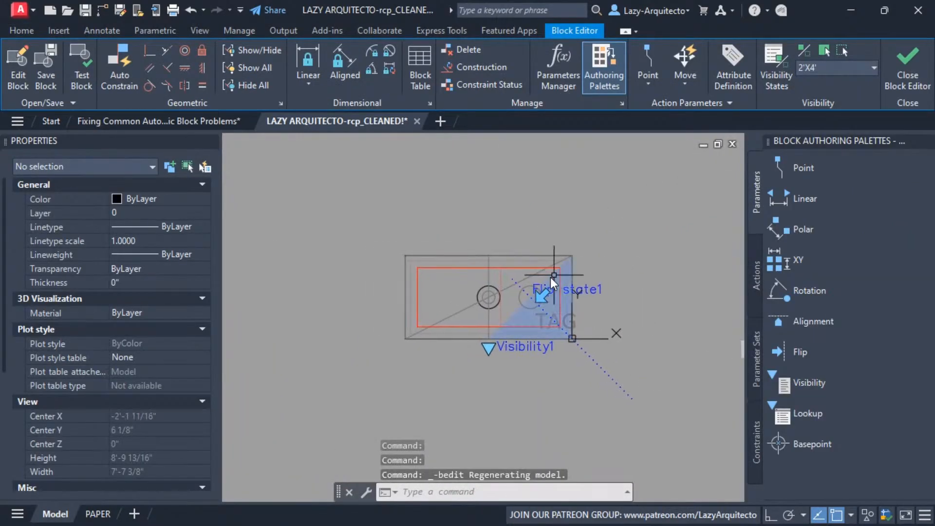
Turn off the dimmed display of invisible objects and make 2'X2' the current visibility state
{"action": "scroll", "coordinate": [541, 277], "scroll_direction": "up", "scroll_amount": 2}
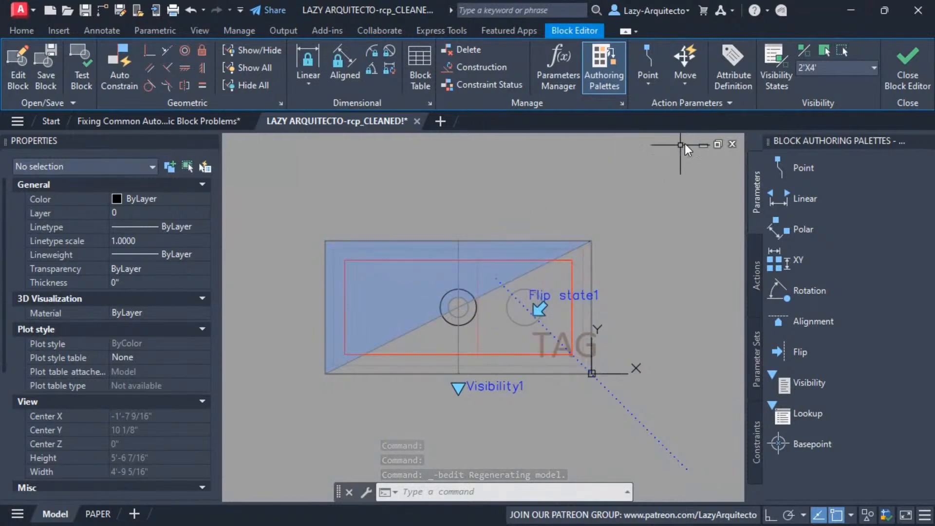
{"action": "left_click", "coordinate": [804, 50]}
{"action": "middle_click_drag", "start_coordinate": [437, 209], "coordinate": [451, 202]}
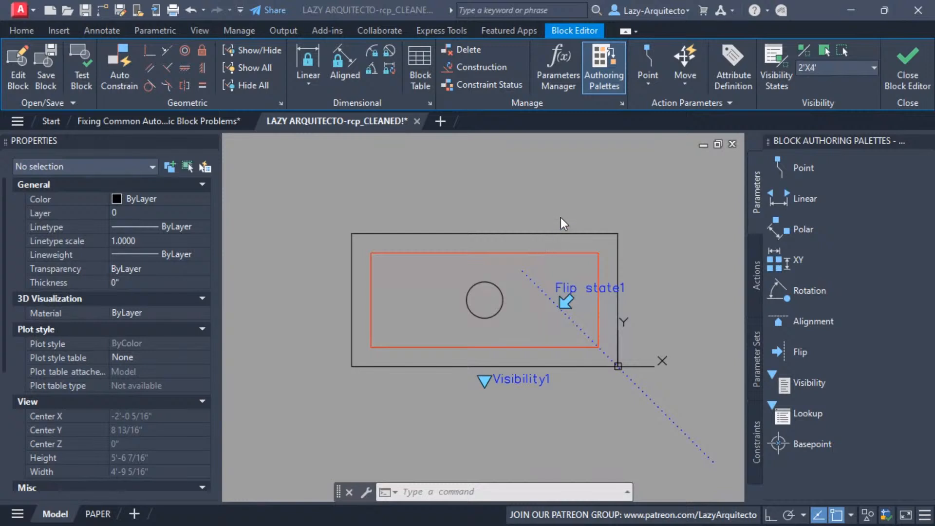
{"action": "left_click", "coordinate": [812, 68]}
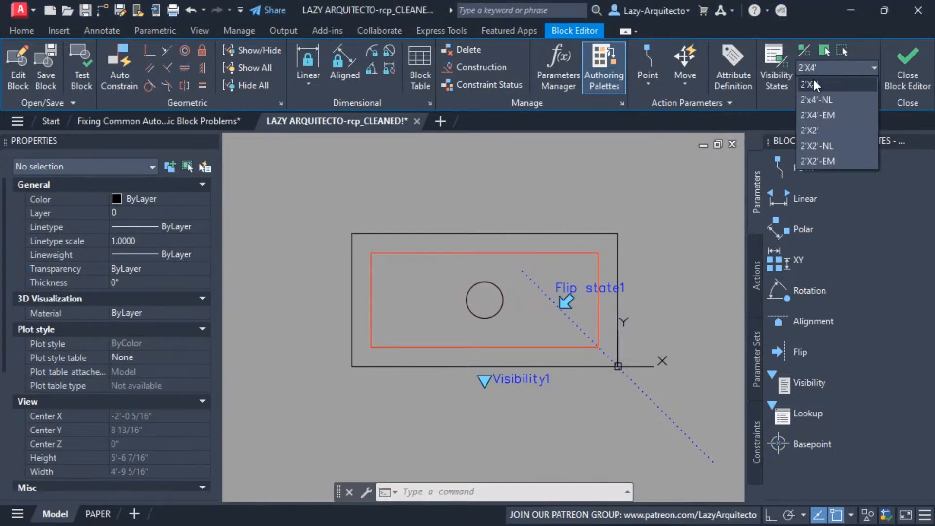
{"action": "left_click", "coordinate": [815, 131]}
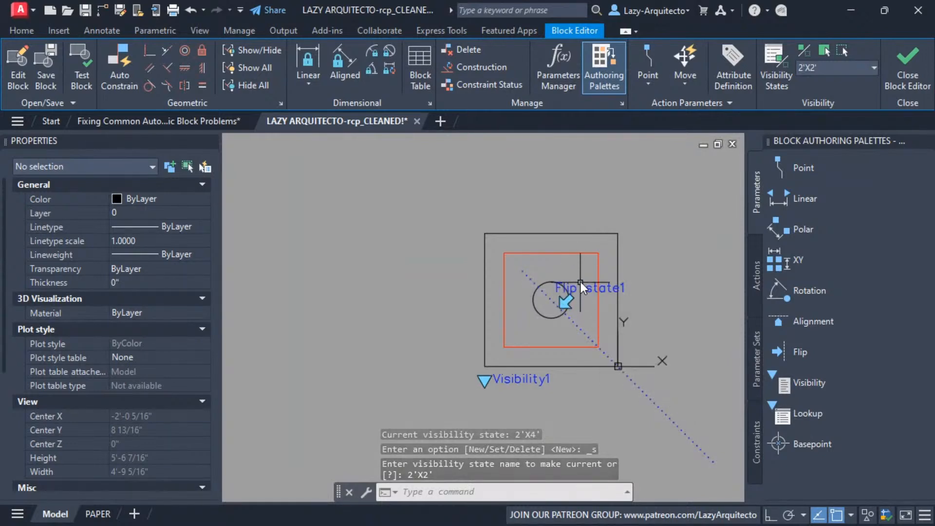
Hide the flip parameter for the current 2'X2' visibility state of the TROFFER block
{"action": "middle_click_drag", "start_coordinate": [581, 287], "coordinate": [510, 289]}
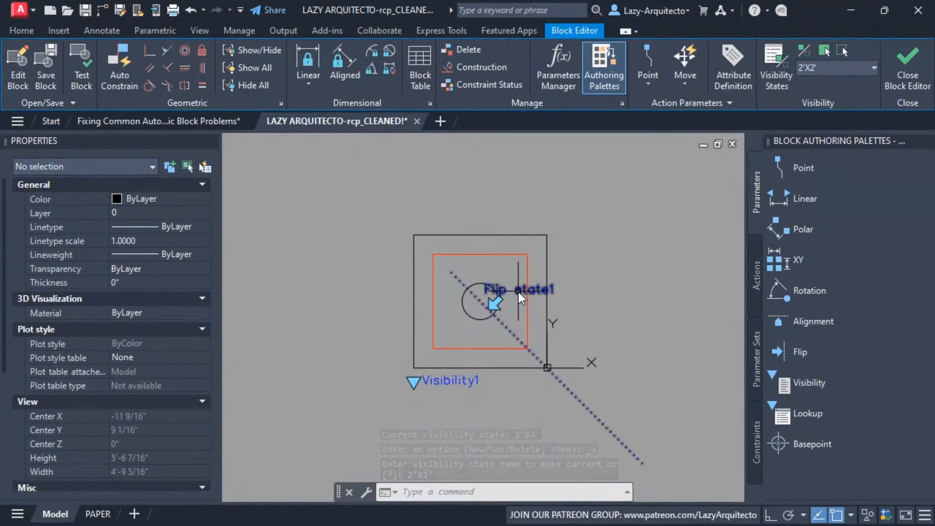
{"action": "left_click", "coordinate": [518, 291]}
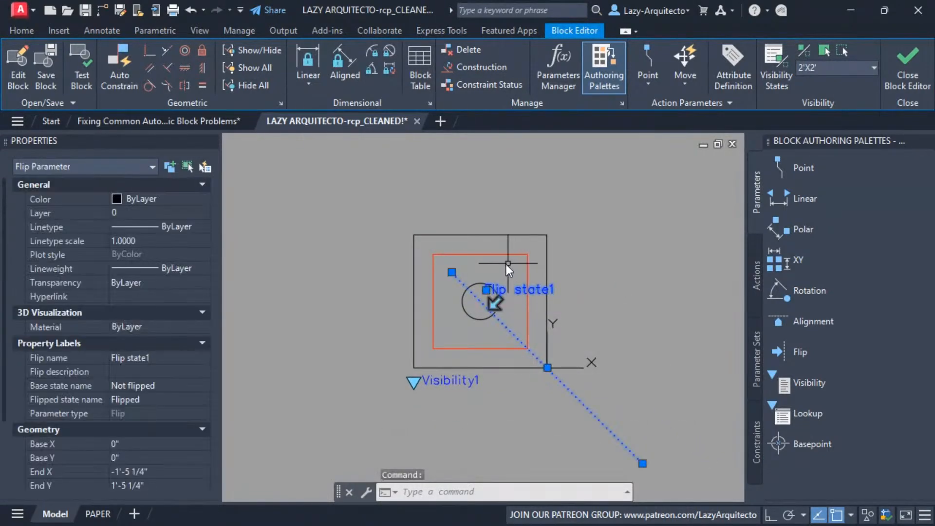
{"action": "right_click", "coordinate": [477, 176]}
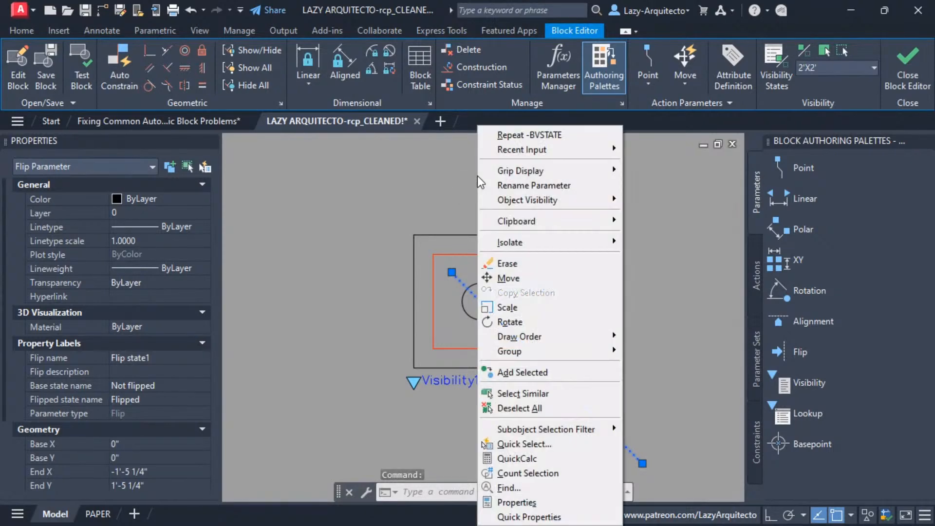
{"action": "right_click", "coordinate": [448, 190]}
{"action": "mouse_move", "coordinate": [504, 204]}
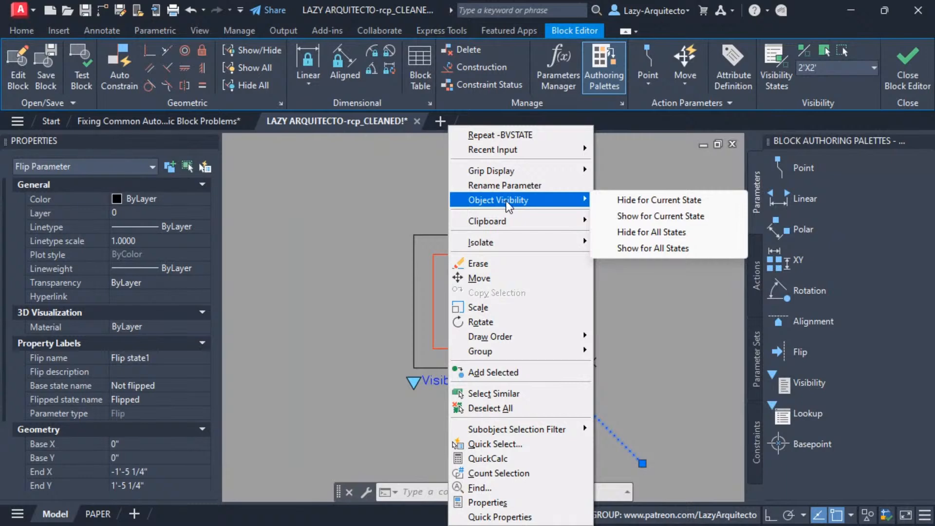
{"action": "left_click", "coordinate": [634, 202]}
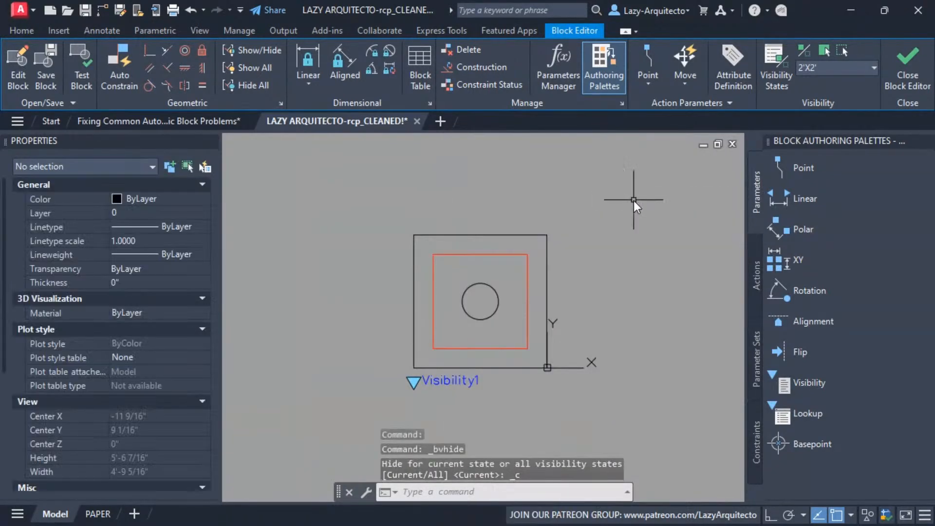
Make 2'X2'-NL the current visibility state and hide the flip parameter for it
{"action": "left_click", "coordinate": [816, 68]}
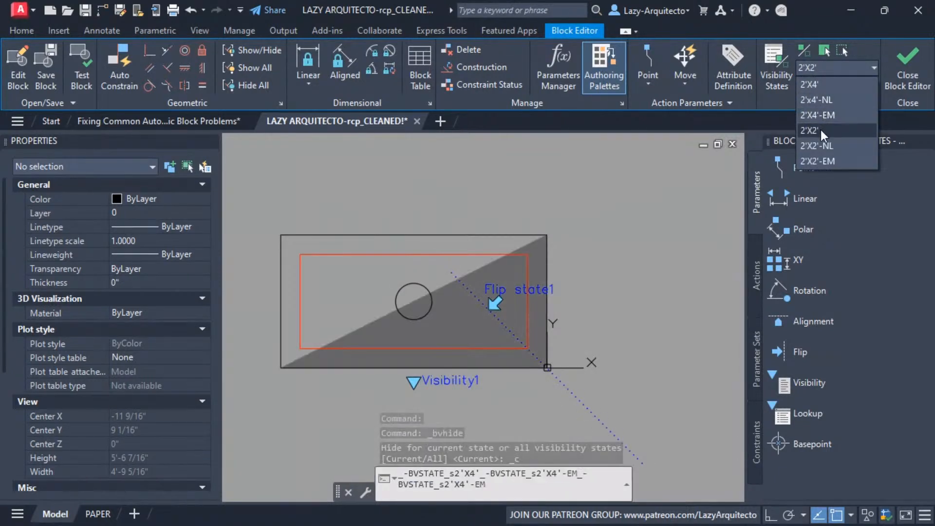
{"action": "left_click", "coordinate": [818, 145]}
{"action": "left_click", "coordinate": [493, 293]}
{"action": "mouse_move", "coordinate": [592, 201]}
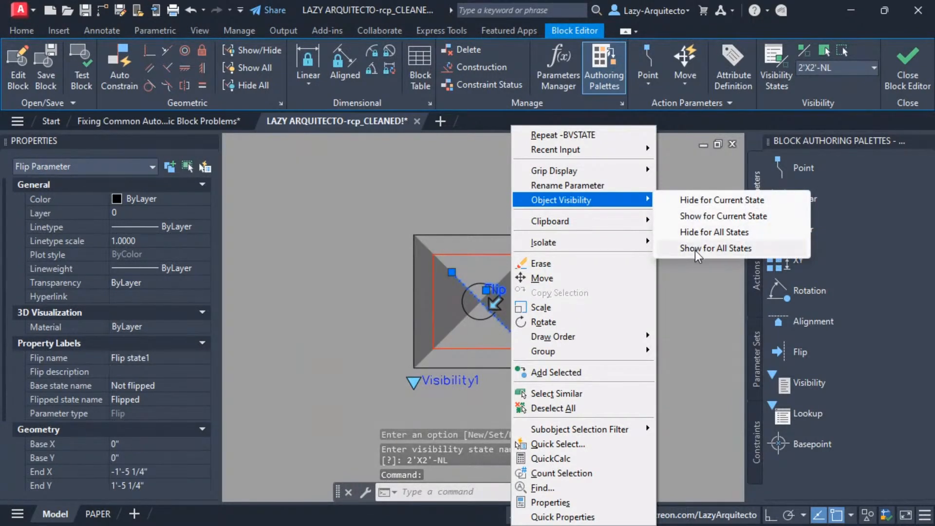
{"action": "left_click", "coordinate": [713, 200]}
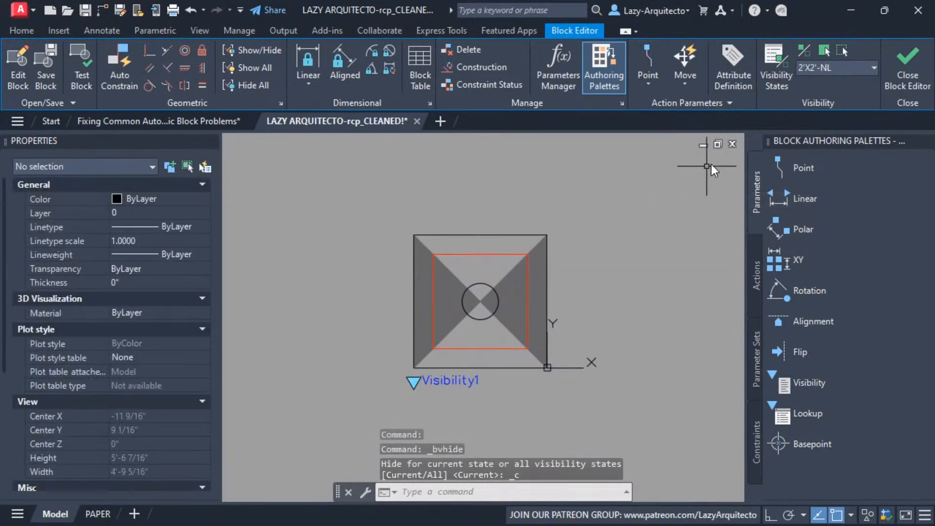
Make 2'X2'-EM the current visibility state and hide the flip parameter for it
{"action": "left_click", "coordinate": [805, 68]}
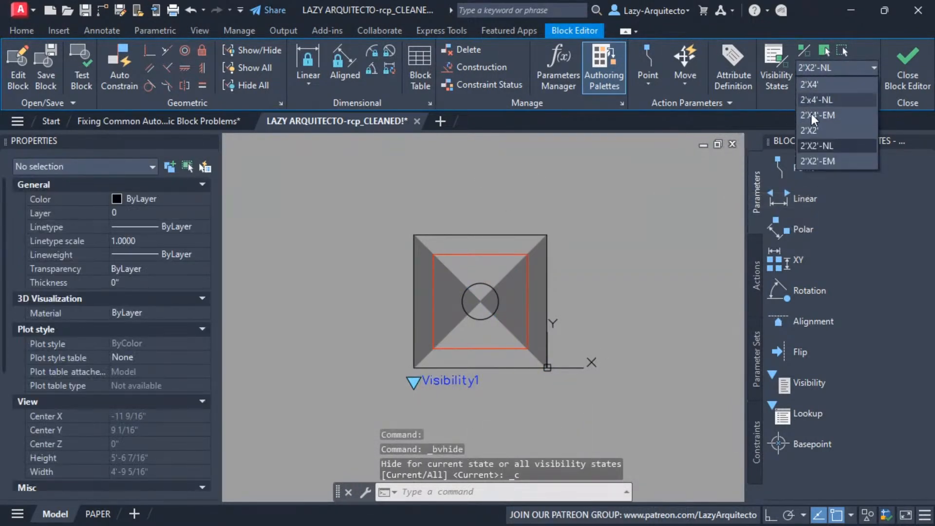
{"action": "left_click", "coordinate": [812, 161]}
{"action": "left_click", "coordinate": [464, 283]}
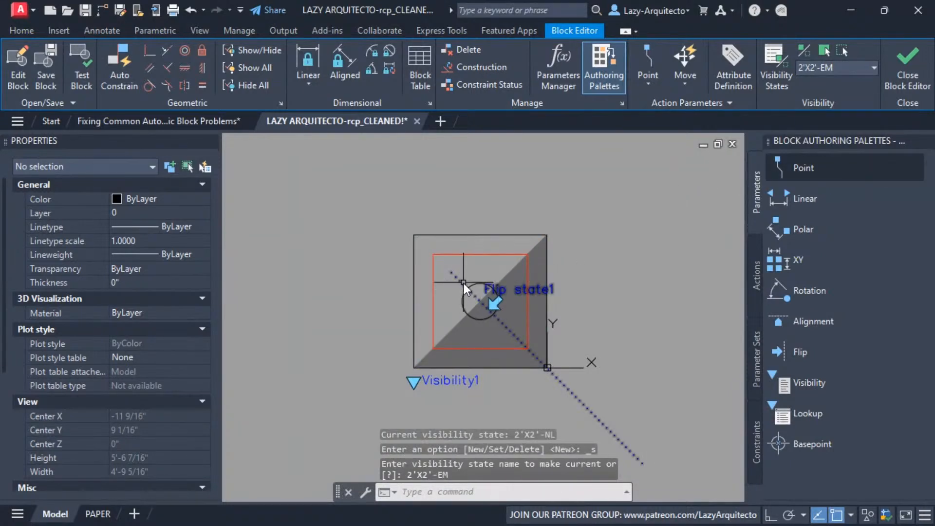
{"action": "right_click", "coordinate": [577, 182]}
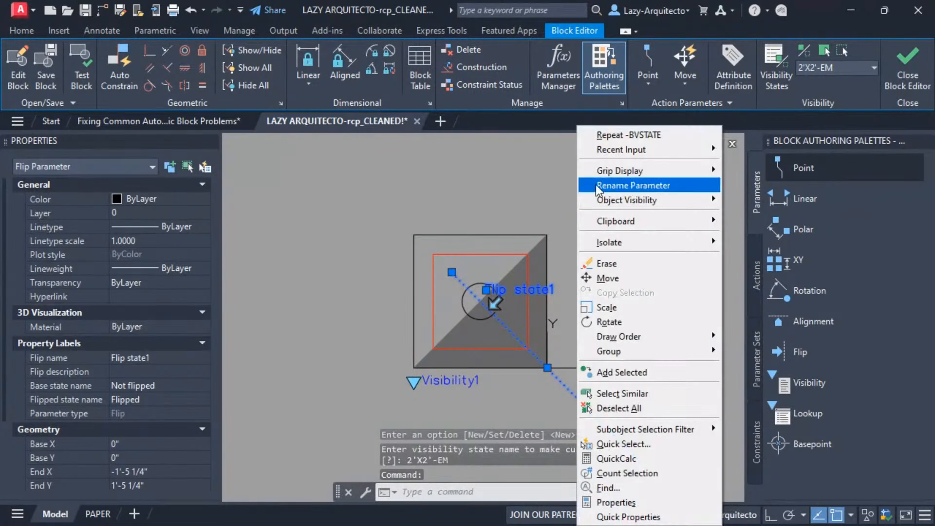
{"action": "mouse_move", "coordinate": [634, 202]}
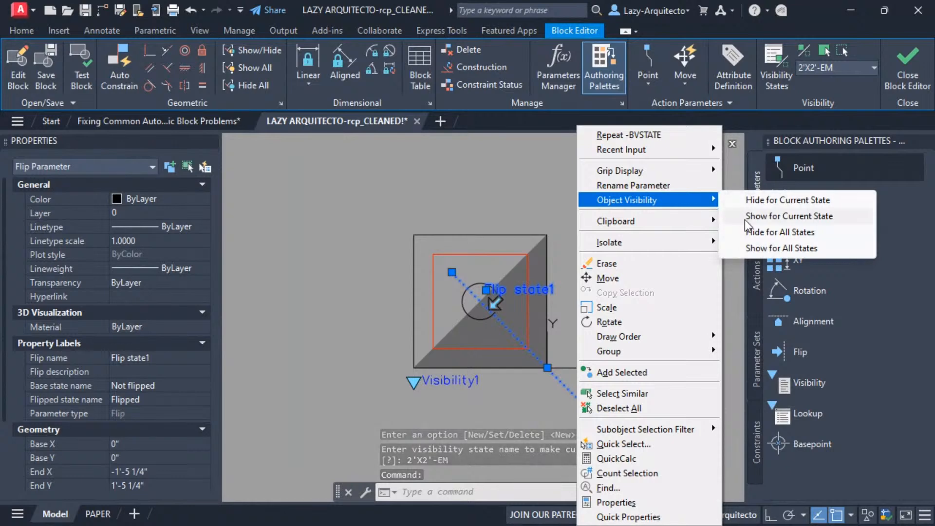
{"action": "left_click", "coordinate": [762, 200]}
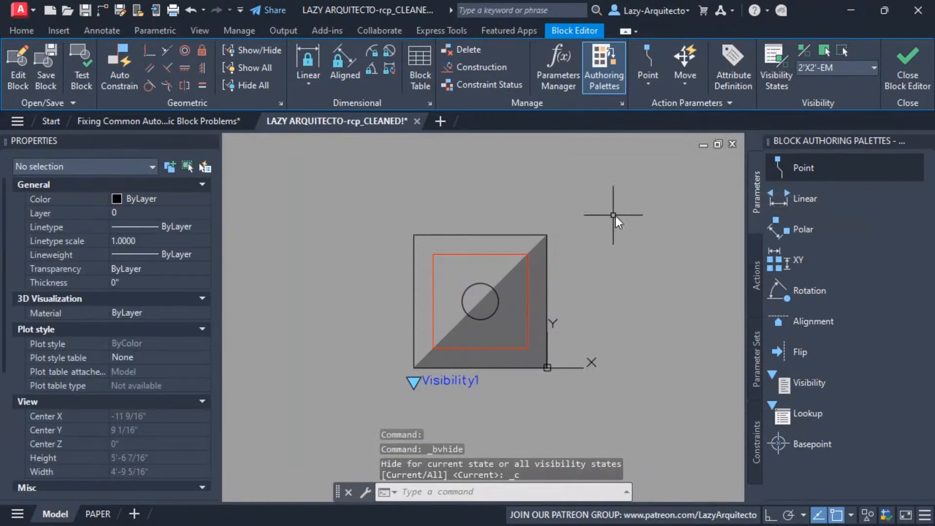
Check the flip parameter in the 2'X4' and 2'X2' visibility states, and close the Block Editor saving the changes
{"action": "left_click", "coordinate": [813, 68]}
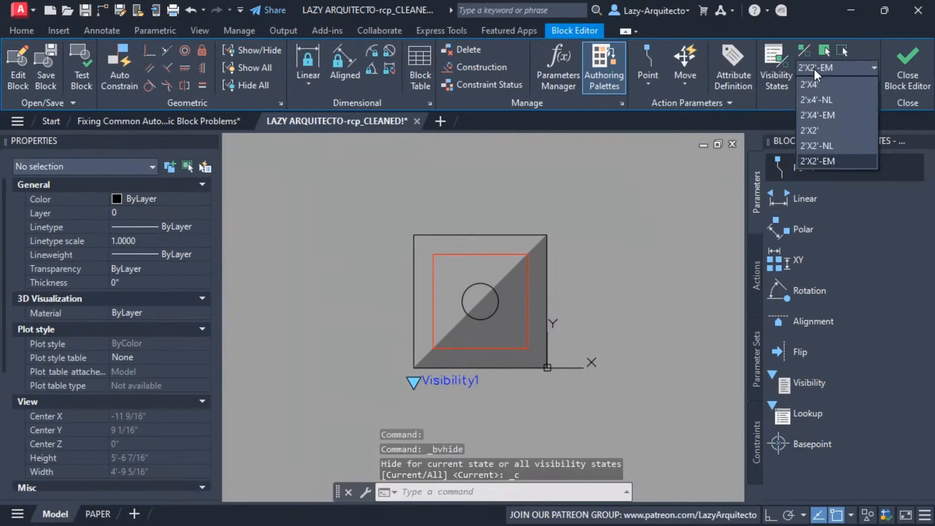
{"action": "left_click", "coordinate": [814, 84]}
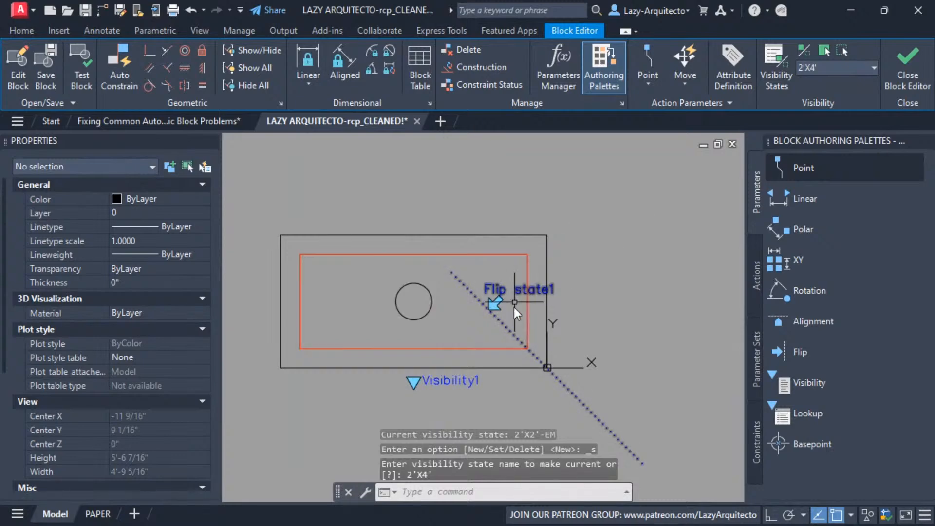
{"action": "left_click", "coordinate": [803, 68]}
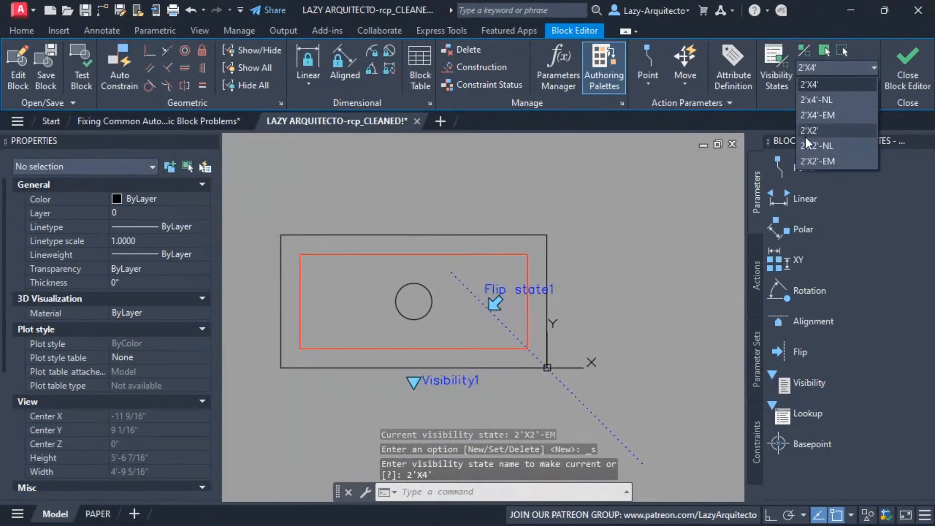
{"action": "left_click", "coordinate": [812, 130]}
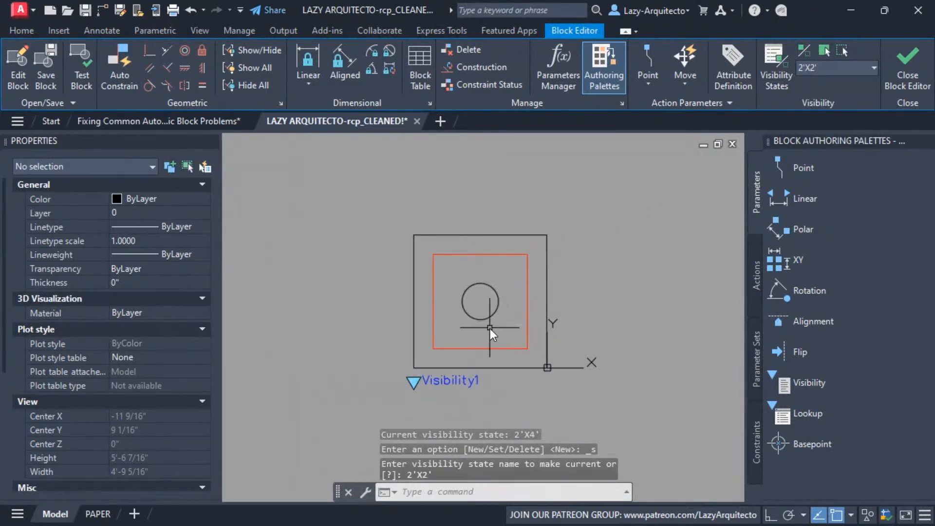
{"action": "left_click", "coordinate": [908, 68]}
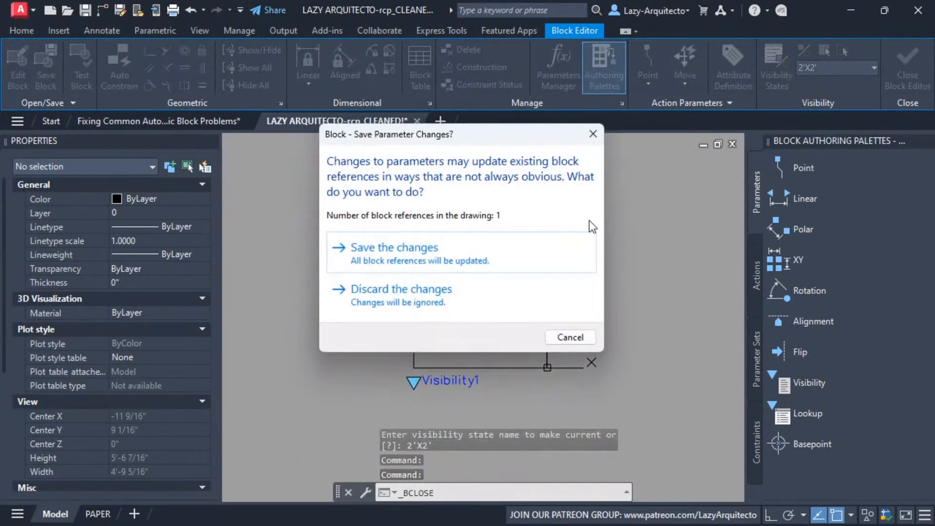
{"action": "left_click", "coordinate": [475, 252]}
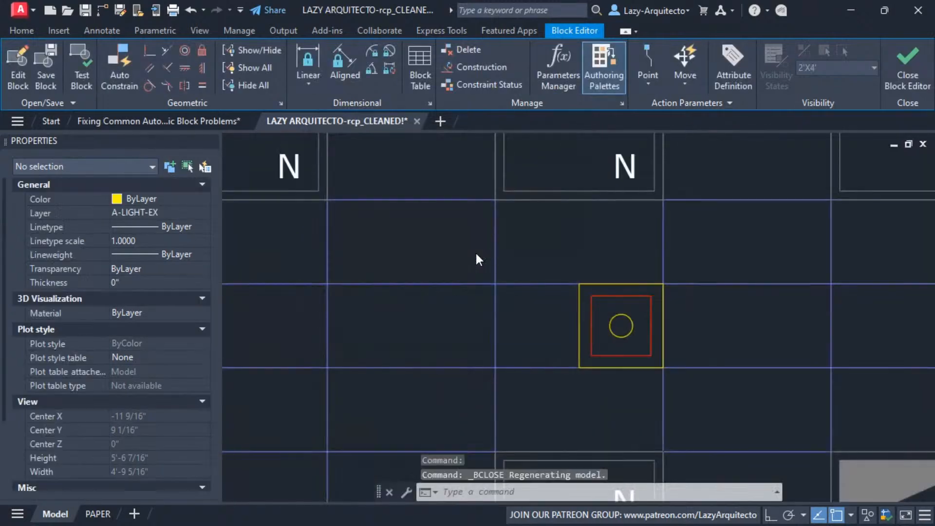
Set the TROFFER block on the ceiling grid to the 2'X4'-EM visibility state and flip it
{"action": "left_click", "coordinate": [595, 296]}
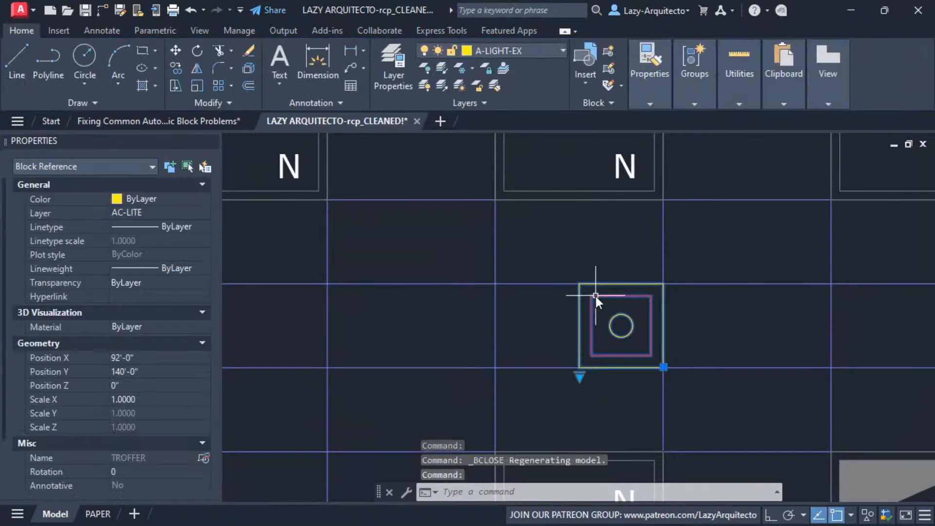
{"action": "left_click", "coordinate": [580, 377]}
{"action": "left_click", "coordinate": [604, 415]}
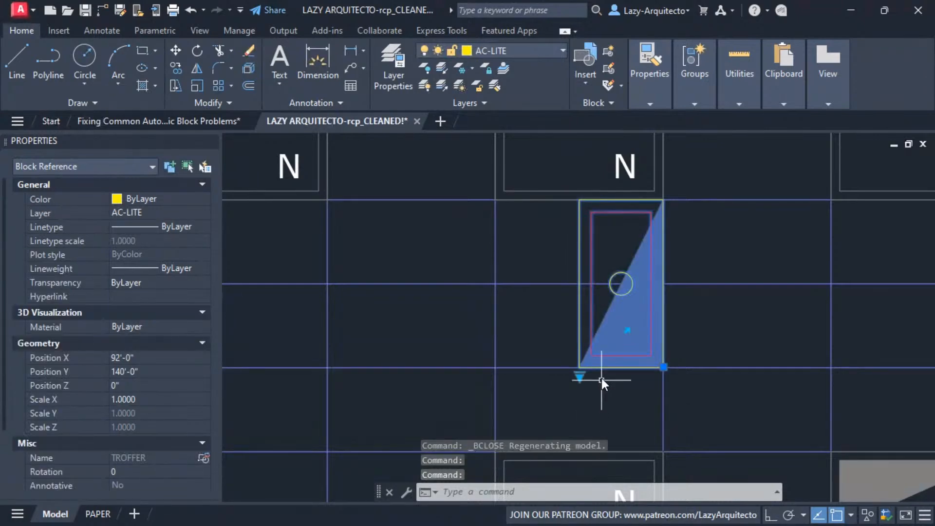
{"action": "left_click", "coordinate": [627, 331]}
{"action": "middle_click_drag", "start_coordinate": [580, 391], "coordinate": [472, 393]}
{"action": "key", "text": "Escape"}
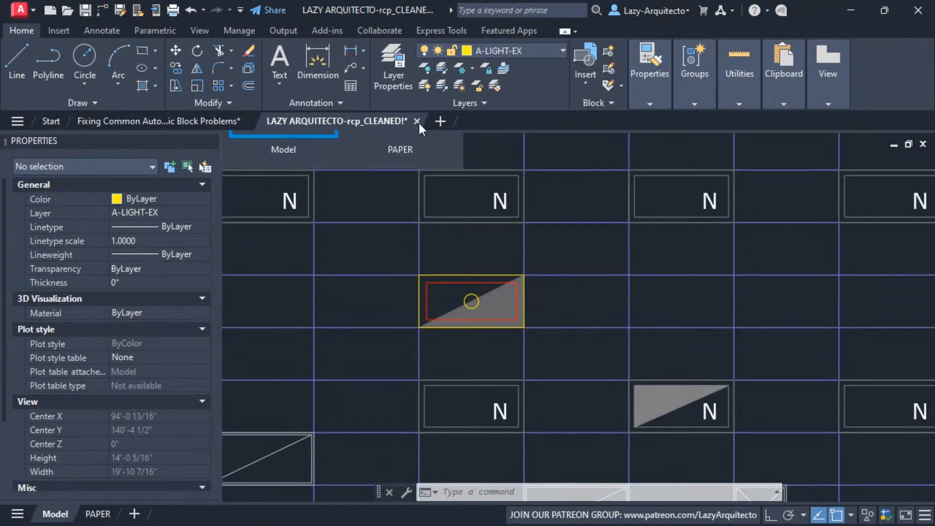
Switch to the drawing about fixing common AutoCAD dynamic block problems and zoom to its extents
{"action": "mouse_move", "coordinate": [209, 122]}
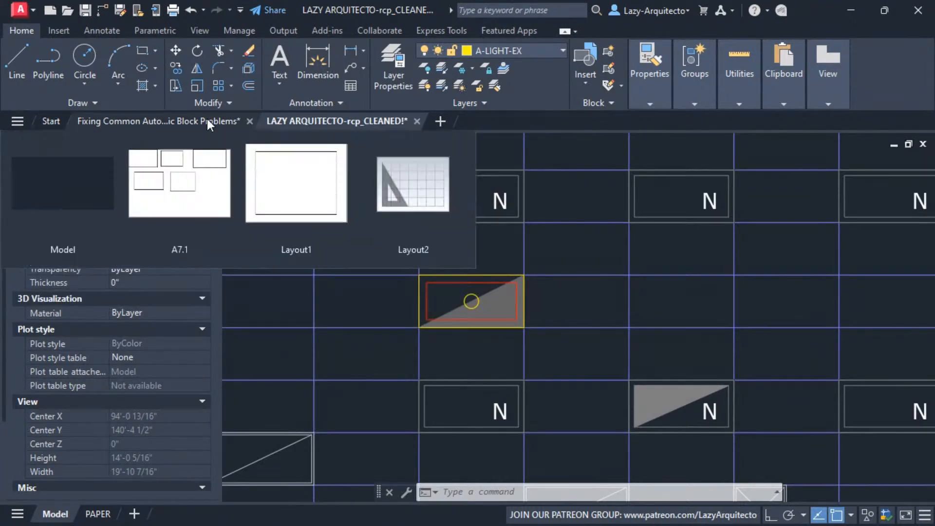
{"action": "mouse_move", "coordinate": [346, 121]}
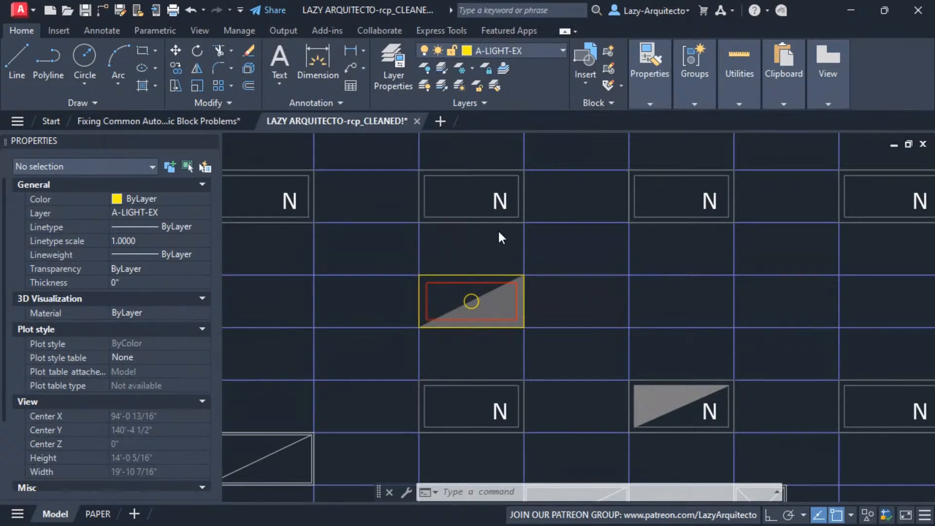
{"action": "left_click", "coordinate": [194, 123]}
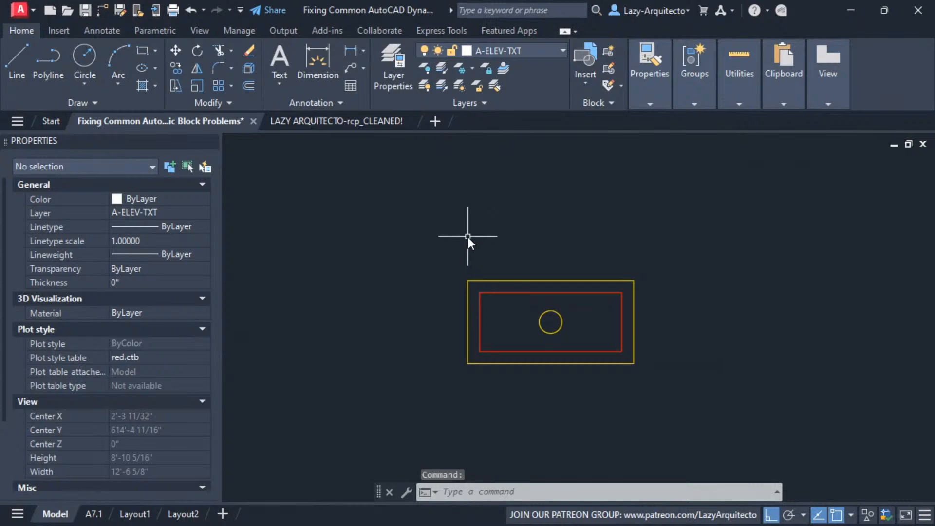
{"action": "scroll", "coordinate": [492, 180], "scroll_direction": "down", "scroll_amount": 10}
{"action": "middle_click_drag", "start_coordinate": [500, 192], "coordinate": [503, 195]}
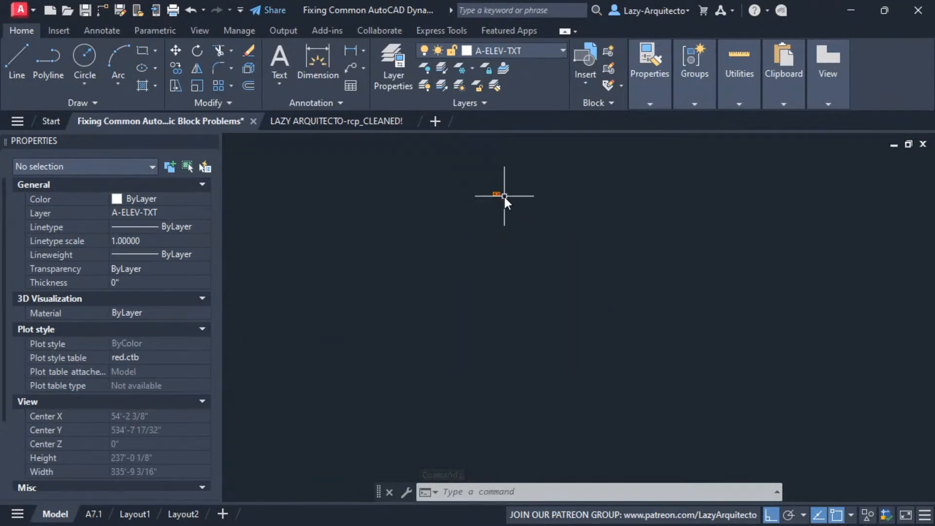
{"action": "middle_click", "coordinate": [505, 196]}
{"action": "middle_click", "coordinate": [504, 196]}
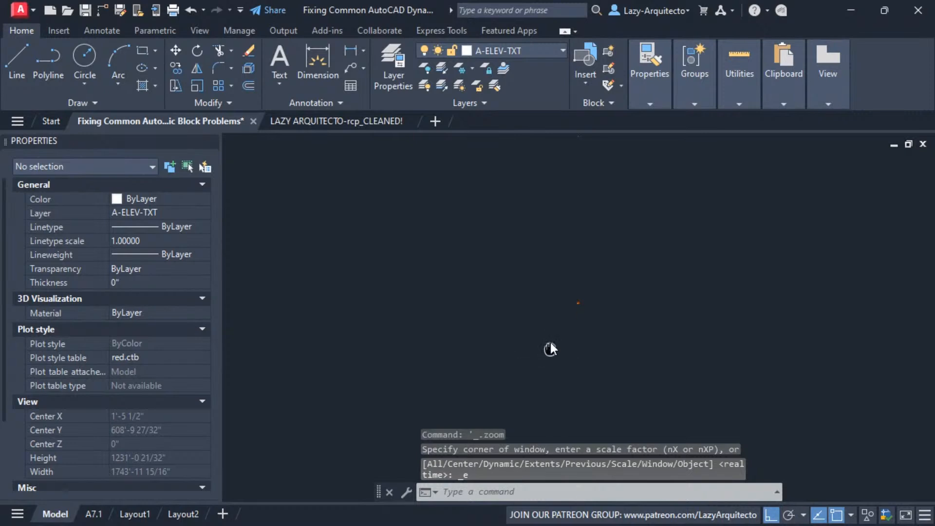
Locate the emergency exit light block in the drawing and frame the view around it
{"action": "left_click", "coordinate": [528, 355]}
{"action": "left_click", "coordinate": [609, 392]}
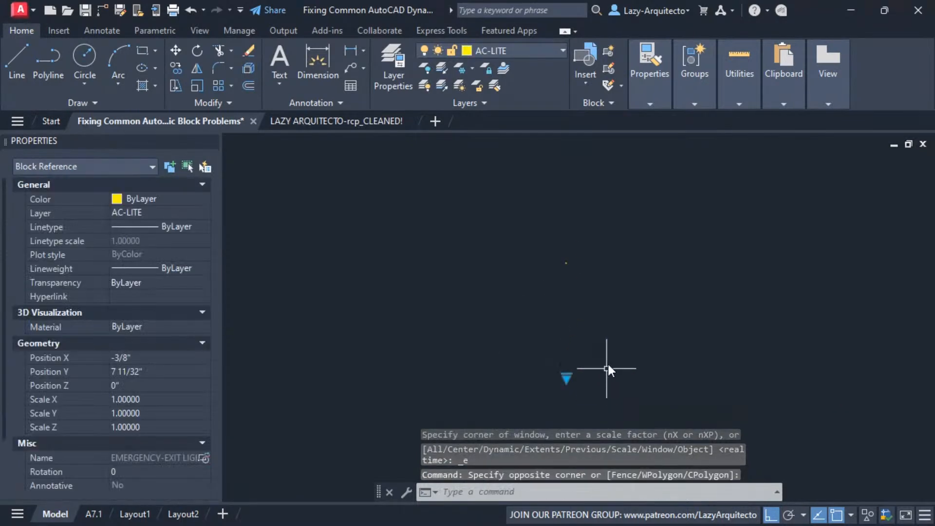
{"action": "type", "text": "z"}
{"action": "key", "text": "Return"}
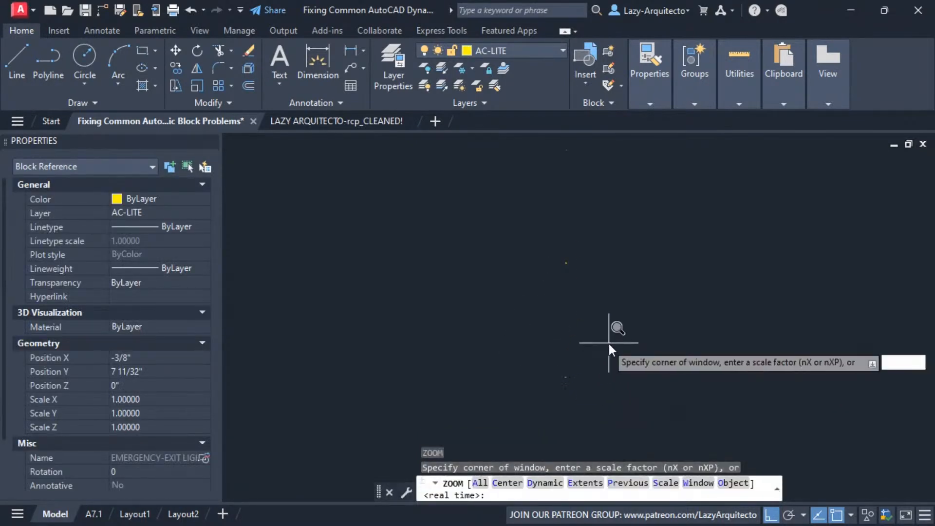
{"action": "type", "text": "o"}
{"action": "key", "text": "Return"}
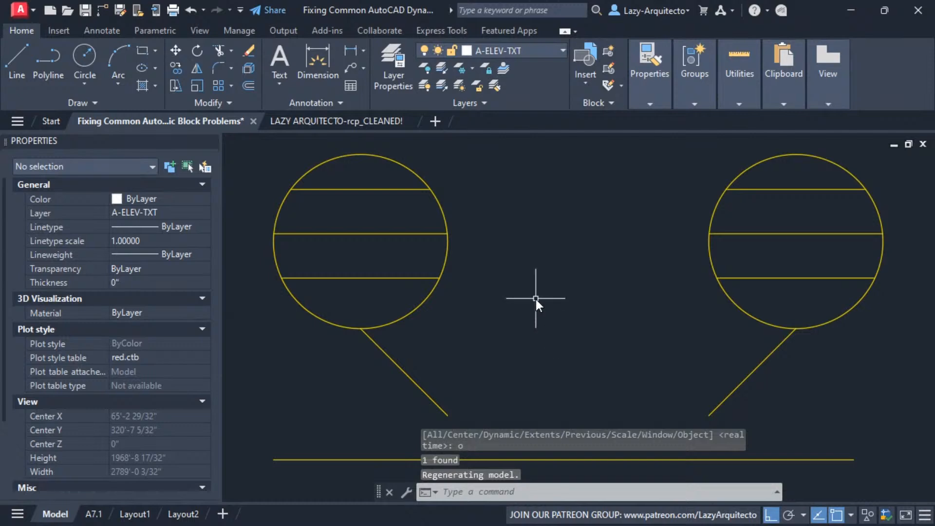
{"action": "scroll", "coordinate": [536, 296], "scroll_direction": "down", "scroll_amount": 2}
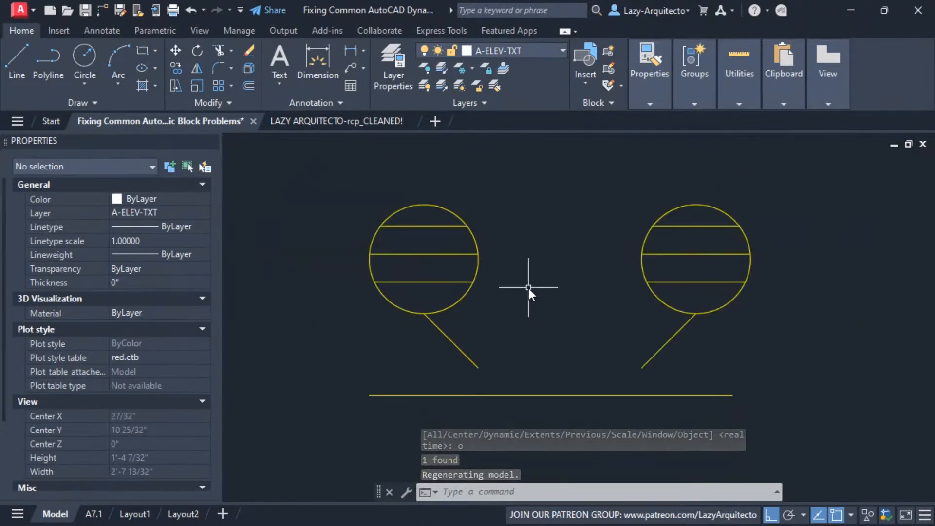
{"action": "middle_click_drag", "start_coordinate": [562, 291], "coordinate": [538, 300]}
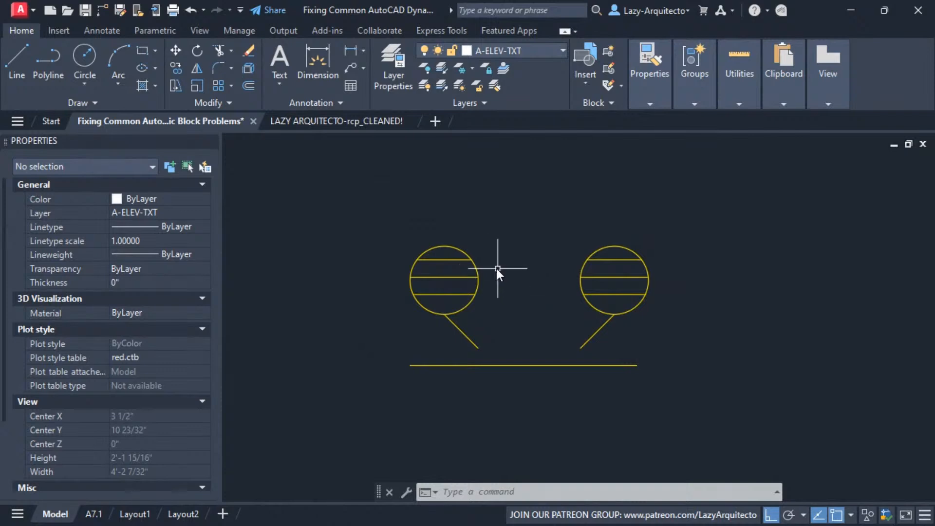
Try the BATTERY PACK and BATTERY PACK HEADS ON SIDE visibility states on the emergency exit light block
{"action": "left_click", "coordinate": [461, 259]}
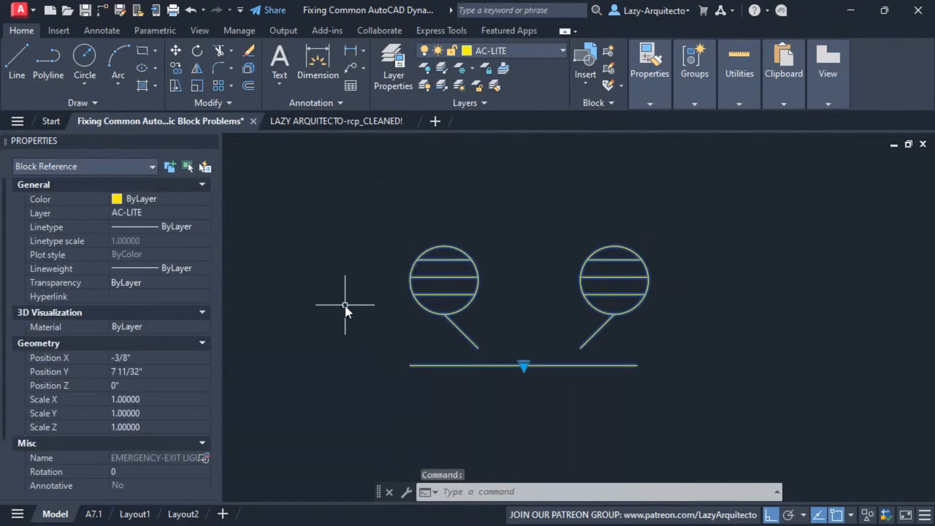
{"action": "scroll", "coordinate": [147, 345], "scroll_direction": "down", "scroll_amount": 3}
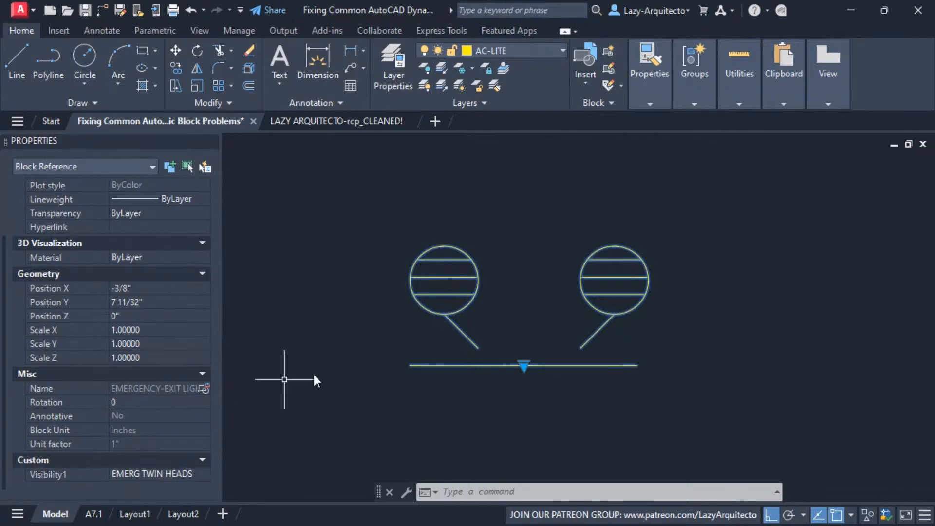
{"action": "left_click", "coordinate": [525, 366]}
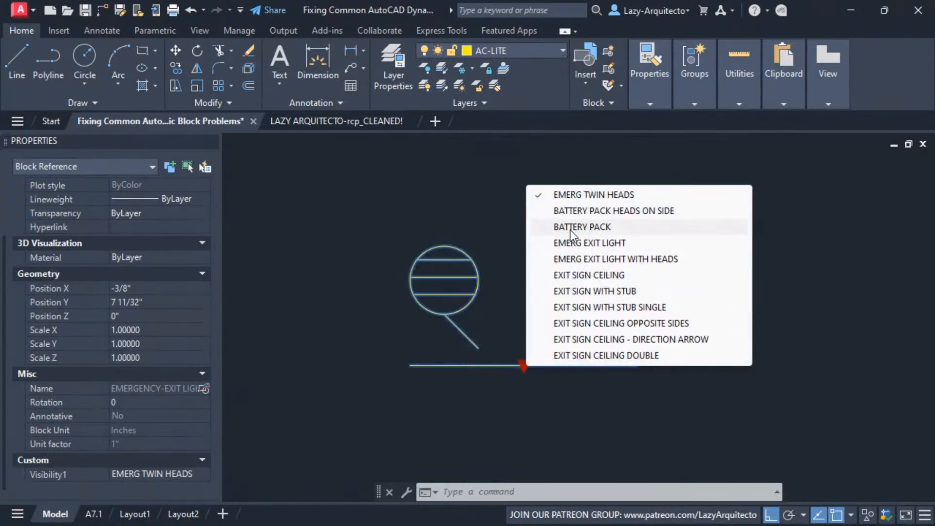
{"action": "left_click", "coordinate": [572, 227]}
{"action": "left_click", "coordinate": [521, 365]}
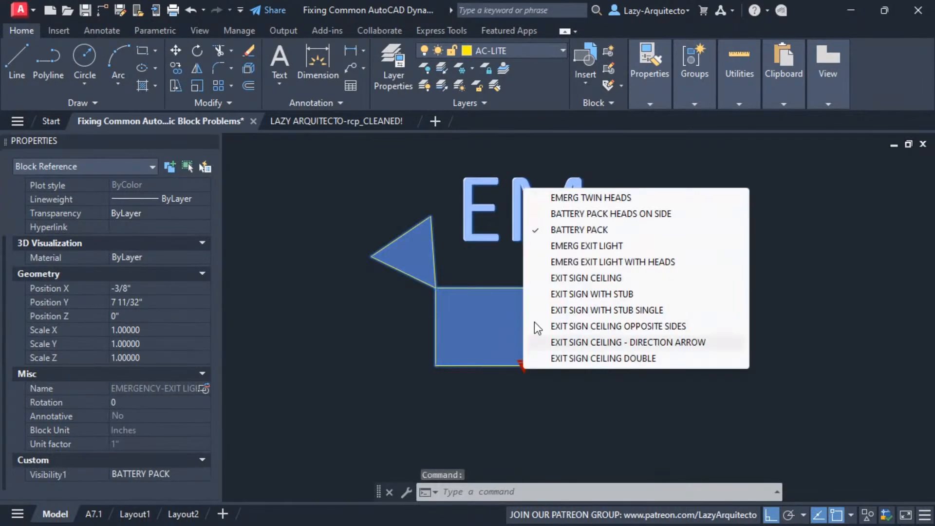
{"action": "left_click", "coordinate": [597, 213]}
{"action": "left_click", "coordinate": [524, 368]}
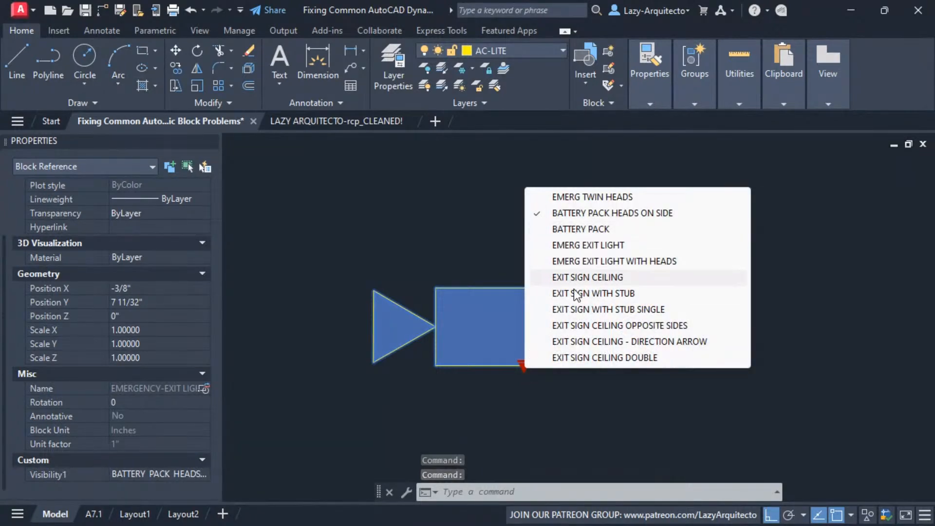
{"action": "left_click", "coordinate": [489, 290]}
{"action": "right_click", "coordinate": [490, 290]}
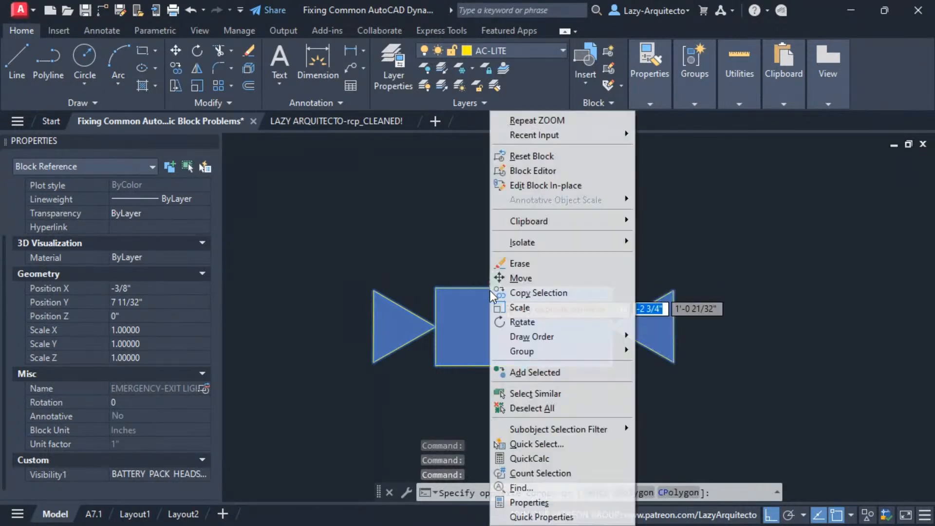
{"action": "key", "text": "Escape"}
Reset the emergency exit light block to its default visibility state and select it again
{"action": "right_click", "coordinate": [470, 292]}
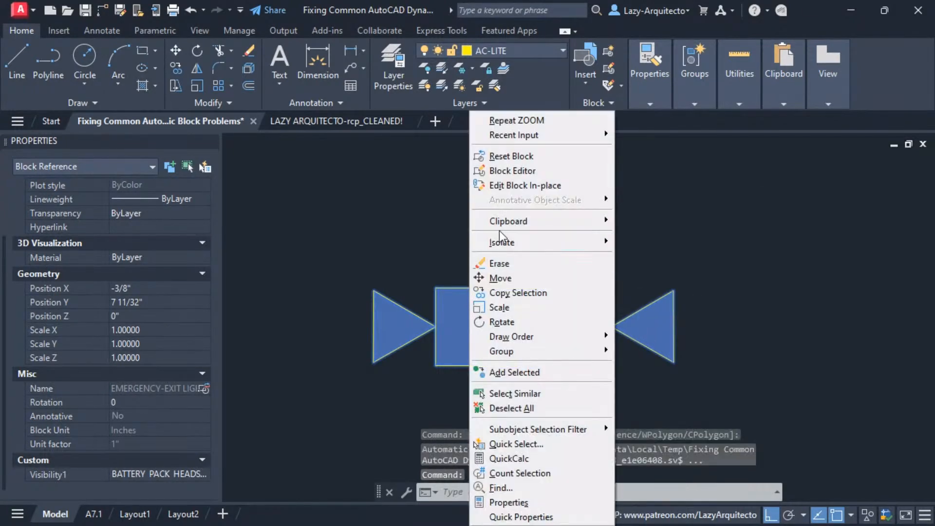
{"action": "left_click", "coordinate": [514, 156]}
{"action": "scroll", "coordinate": [499, 307], "scroll_direction": "down", "scroll_amount": 1}
{"action": "left_click", "coordinate": [480, 303]}
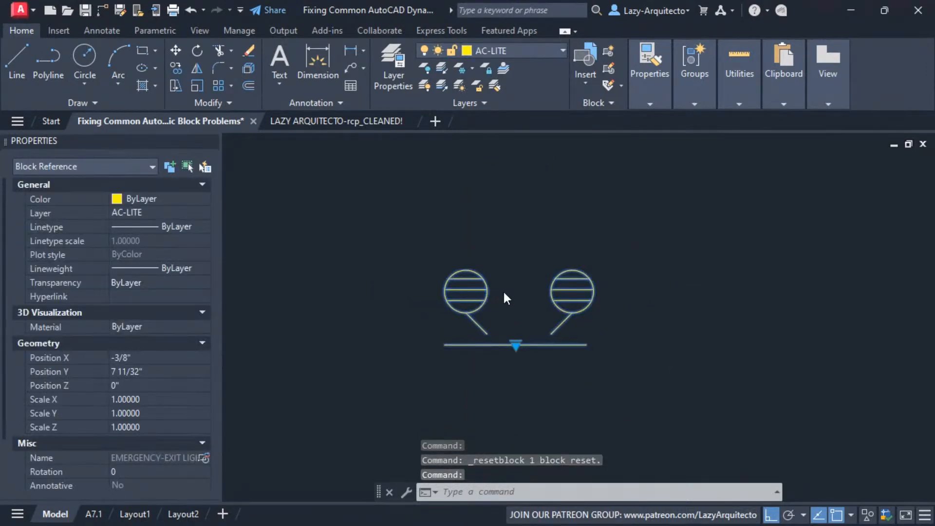
{"action": "scroll", "coordinate": [504, 291], "scroll_direction": "up", "scroll_amount": 2}
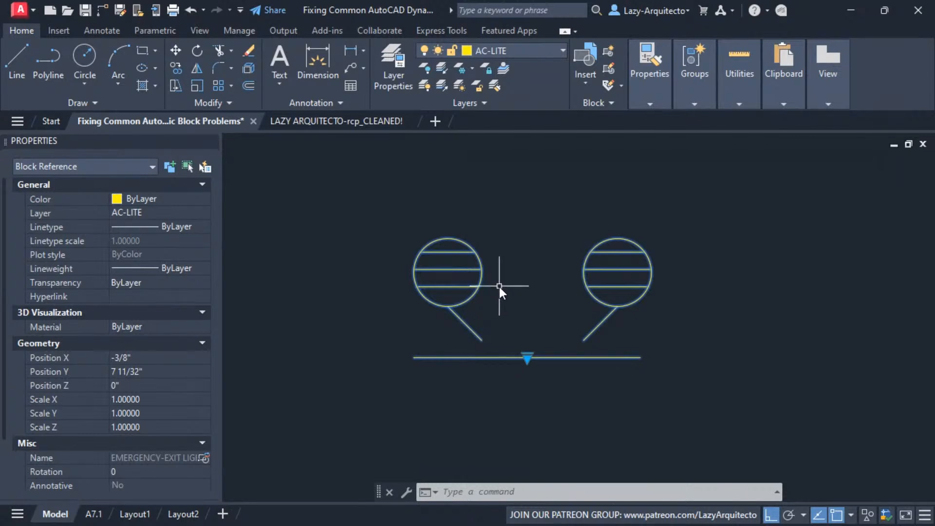
{"action": "scroll", "coordinate": [499, 287], "scroll_direction": "down", "scroll_amount": 2}
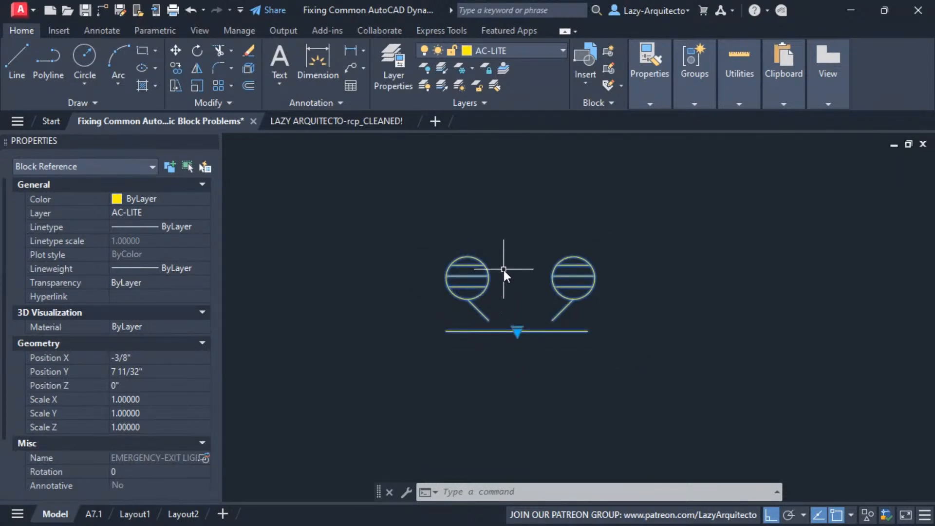
{"action": "scroll", "coordinate": [506, 268], "scroll_direction": "down", "scroll_amount": 3}
{"action": "scroll", "coordinate": [510, 252], "scroll_direction": "up", "scroll_amount": 2}
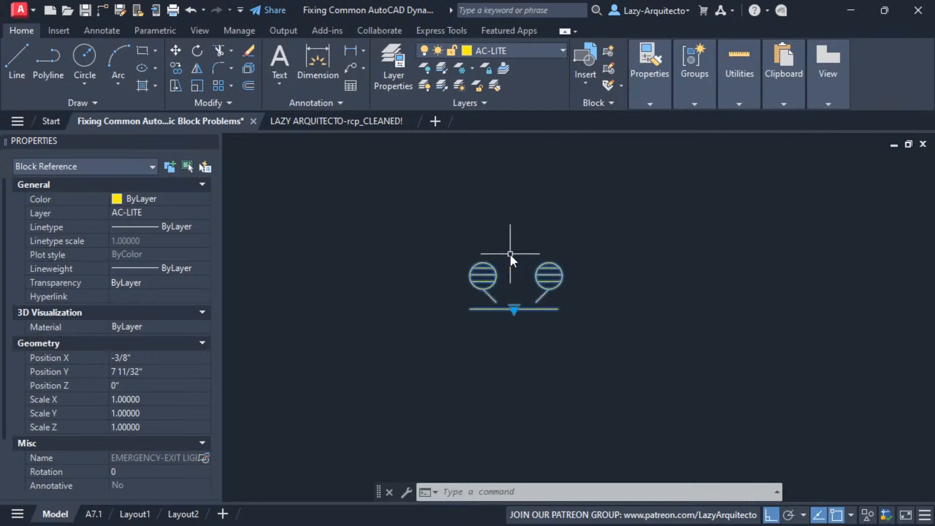
{"action": "middle_click_drag", "start_coordinate": [504, 291], "coordinate": [525, 261]}
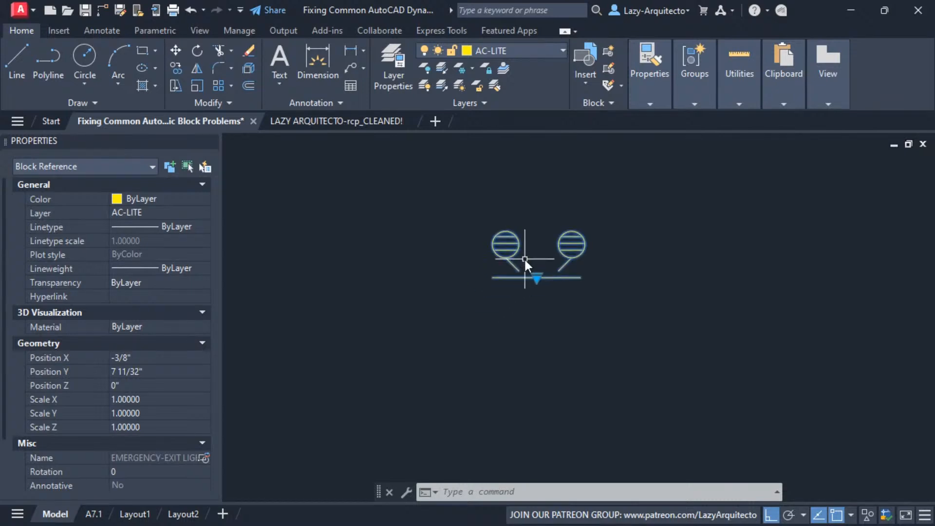
{"action": "scroll", "coordinate": [530, 239], "scroll_direction": "up", "scroll_amount": 5}
{"action": "scroll", "coordinate": [508, 329], "scroll_direction": "down", "scroll_amount": 2}
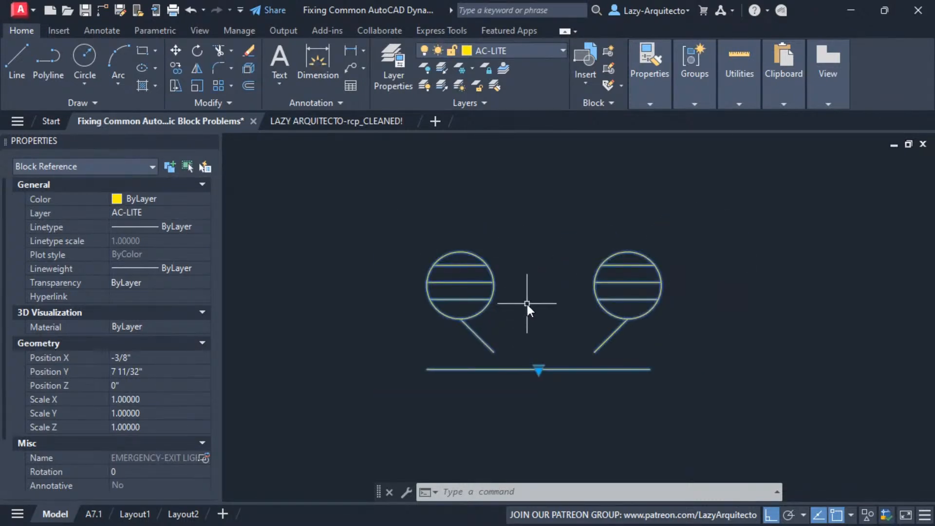
{"action": "middle_click_drag", "start_coordinate": [527, 305], "coordinate": [509, 311]}
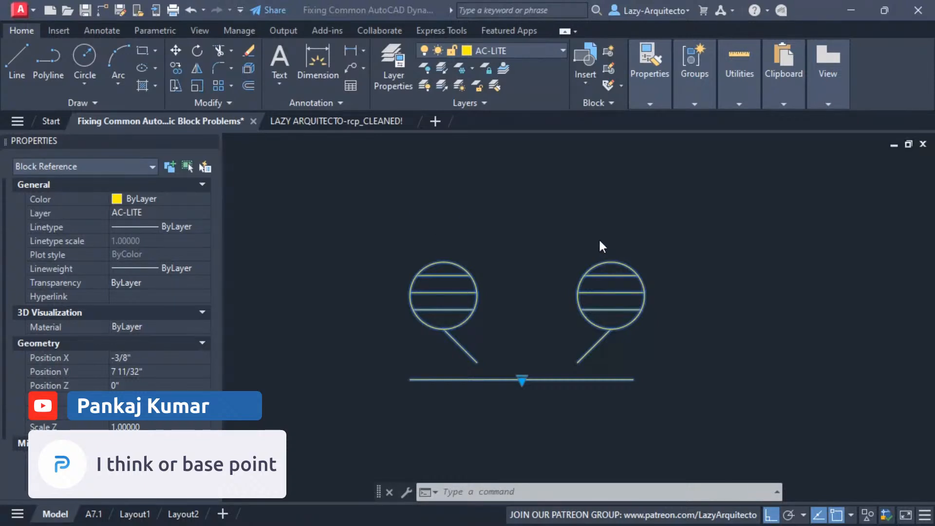
{"action": "scroll", "coordinate": [598, 239], "scroll_direction": "down", "scroll_amount": 3}
{"action": "middle_click_drag", "start_coordinate": [615, 210], "coordinate": [609, 251]}
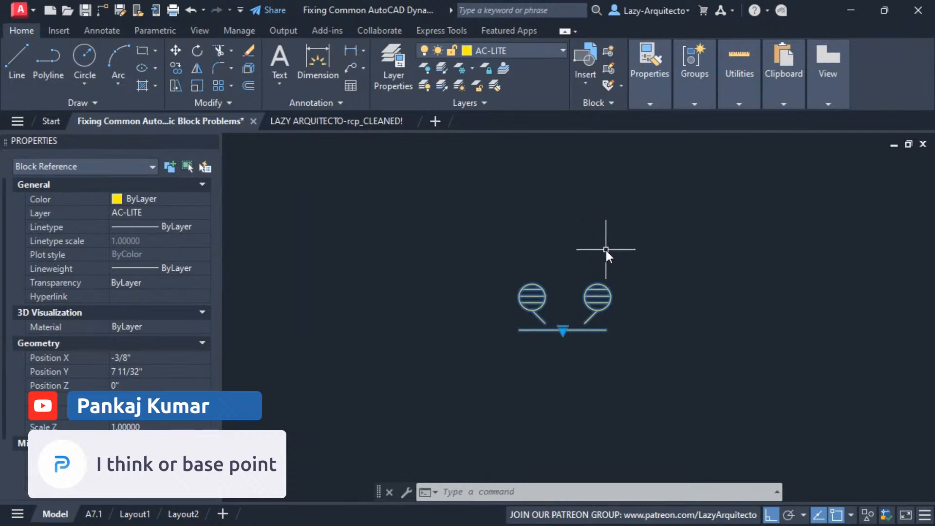
{"action": "middle_click_drag", "start_coordinate": [594, 244], "coordinate": [571, 227]}
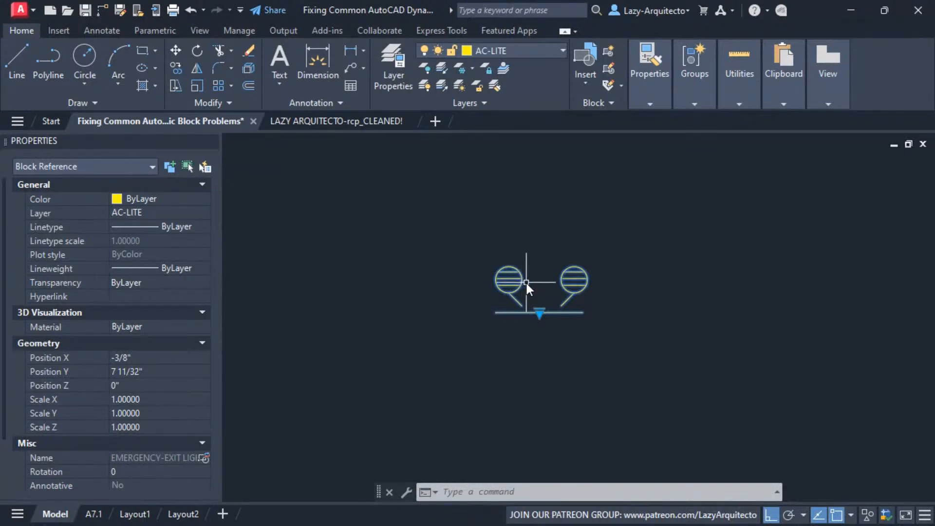
{"action": "scroll", "coordinate": [519, 287], "scroll_direction": "up", "scroll_amount": 4}
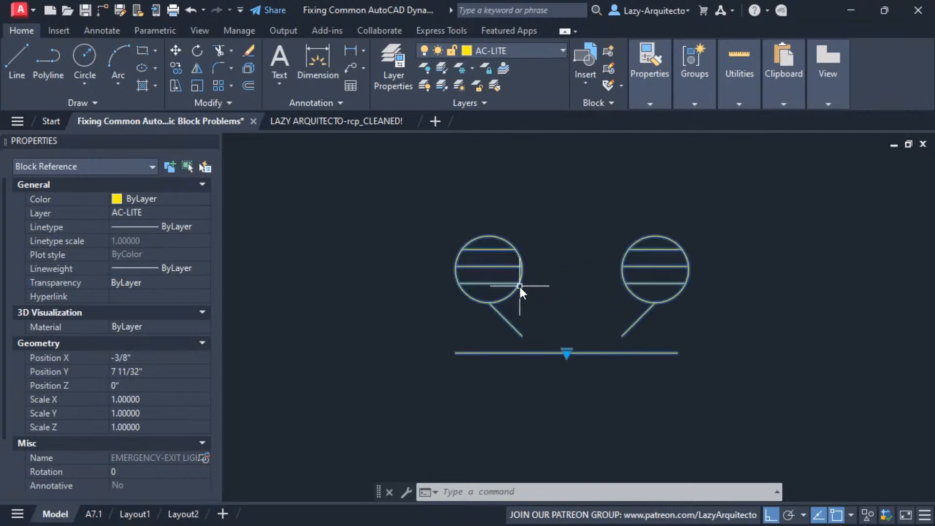
{"action": "scroll", "coordinate": [524, 302], "scroll_direction": "down", "scroll_amount": 4}
Check the list of visibility states offered at the grip on the emergency light block's base line
{"action": "left_click", "coordinate": [540, 322]}
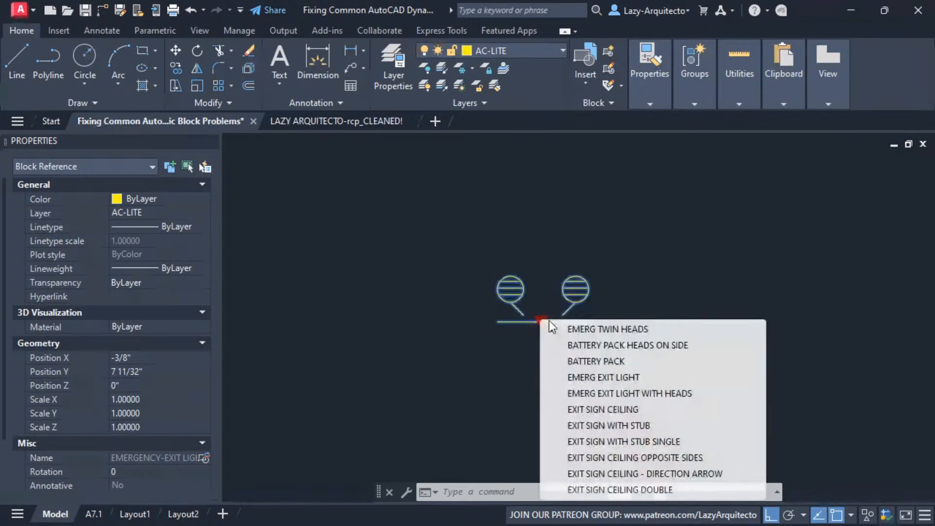
{"action": "left_click", "coordinate": [685, 299]}
{"action": "left_click", "coordinate": [557, 325]}
{"action": "left_click", "coordinate": [540, 322]}
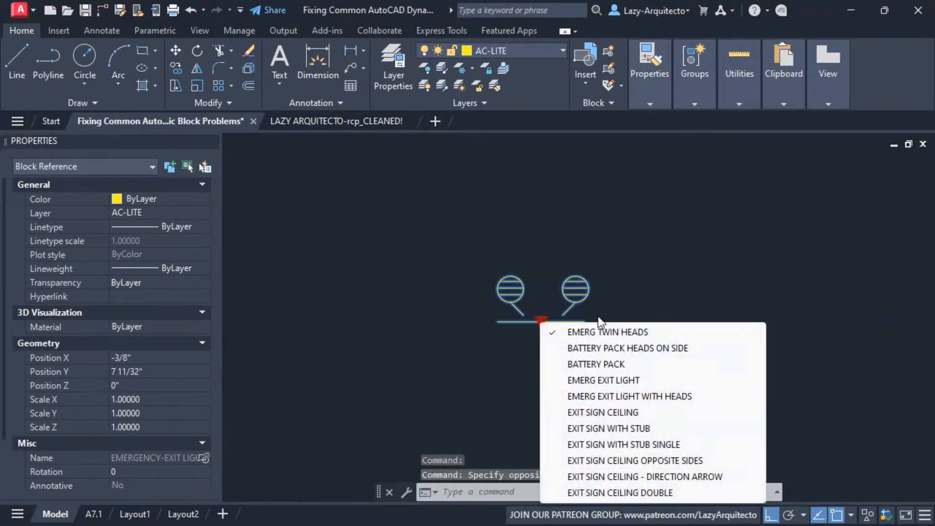
{"action": "left_click", "coordinate": [633, 293]}
{"action": "left_click", "coordinate": [551, 328]}
{"action": "left_click", "coordinate": [542, 323]}
{"action": "left_click", "coordinate": [653, 315]}
{"action": "left_click", "coordinate": [538, 322]}
{"action": "left_click", "coordinate": [543, 322]}
{"action": "left_click", "coordinate": [646, 297]}
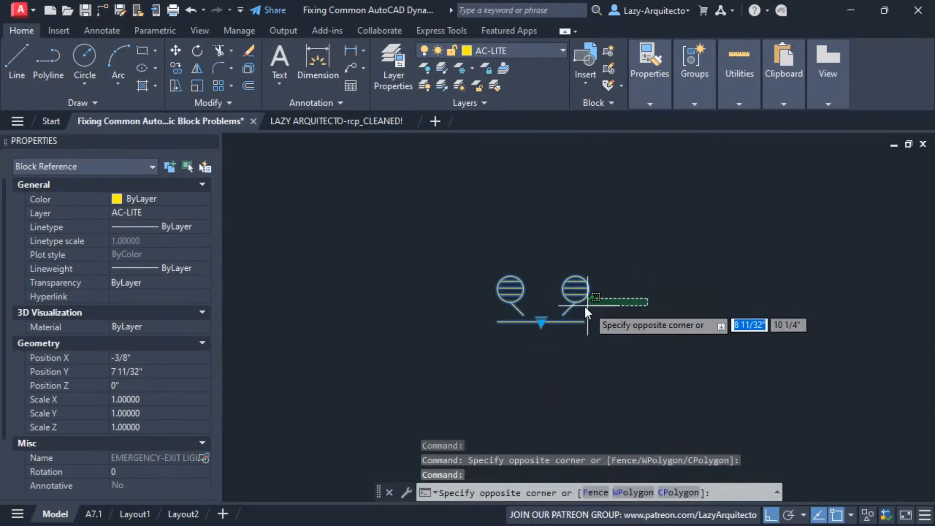
{"action": "key", "text": "Escape"}
{"action": "scroll", "coordinate": [565, 336], "scroll_direction": "up", "scroll_amount": 10}
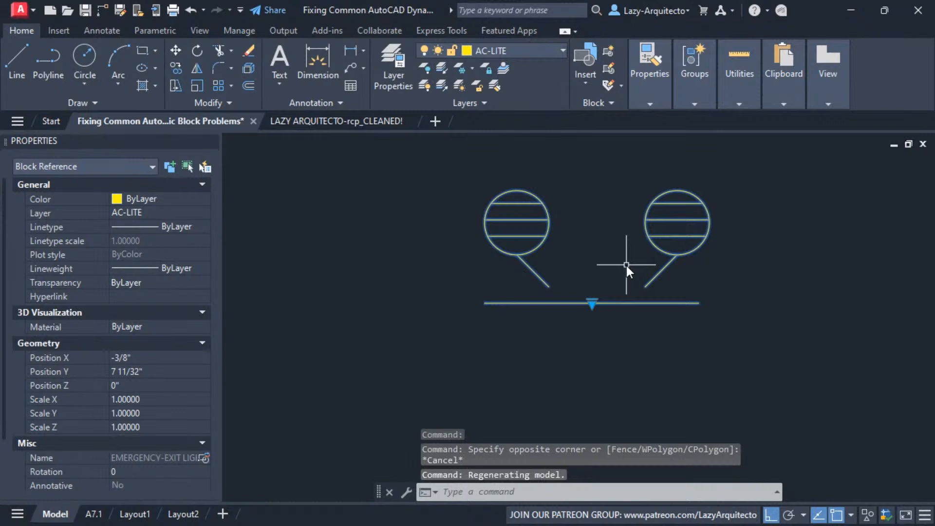
{"action": "type", "text": "M"}
{"action": "key", "text": "Return"}
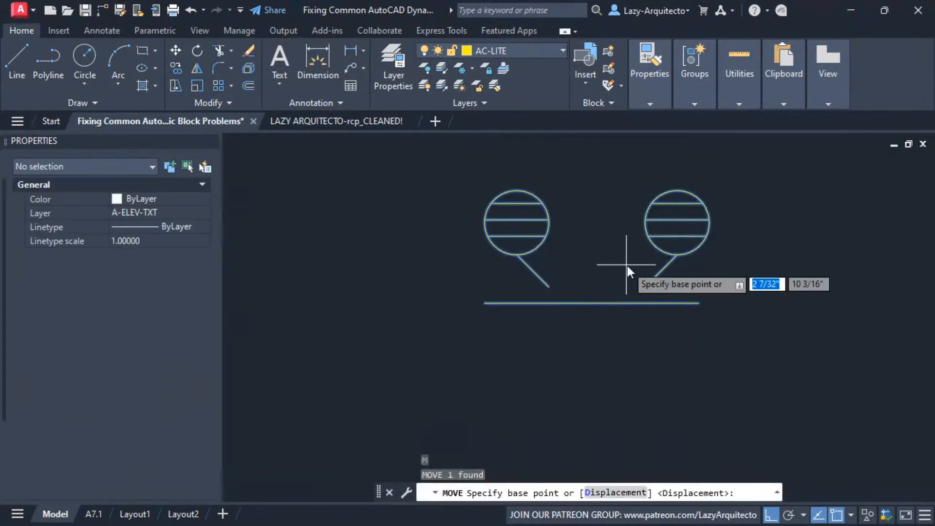
{"action": "left_click", "coordinate": [592, 304]}
{"action": "scroll", "coordinate": [592, 305], "scroll_direction": "down", "scroll_amount": 4}
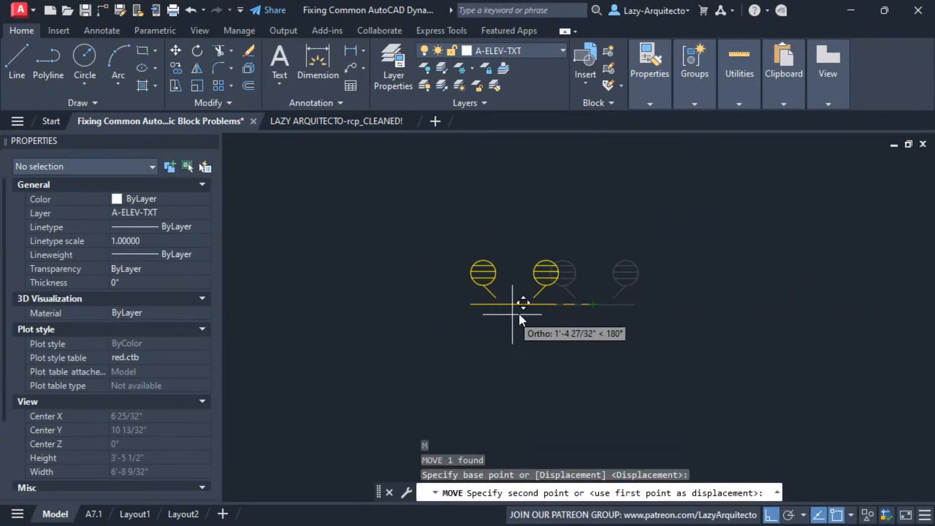
{"action": "key", "text": "Escape"}
Select the emergency exit light block again and examine the visibility grip at the middle of its base line
{"action": "left_click", "coordinate": [581, 305]}
{"action": "scroll", "coordinate": [600, 305], "scroll_direction": "up", "scroll_amount": 4}
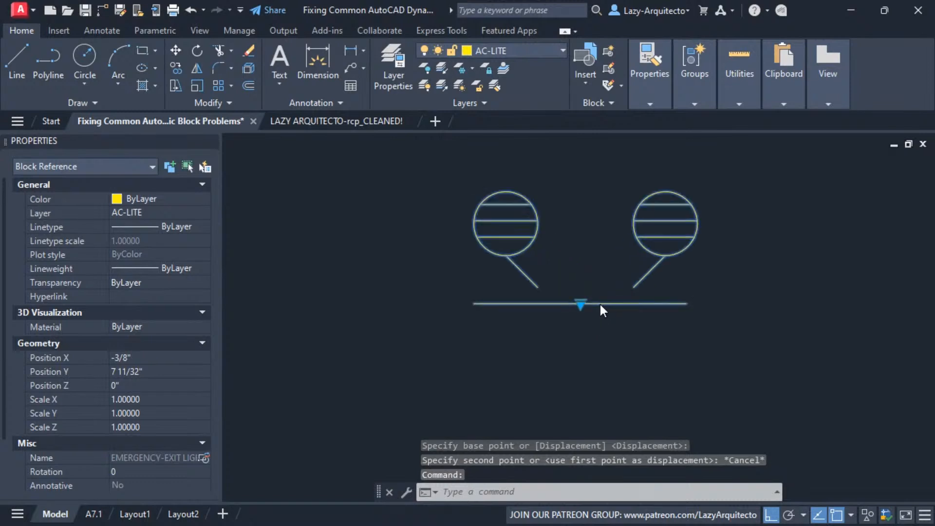
{"action": "scroll", "coordinate": [600, 304], "scroll_direction": "up", "scroll_amount": 3}
{"action": "scroll", "coordinate": [542, 305], "scroll_direction": "down", "scroll_amount": 3}
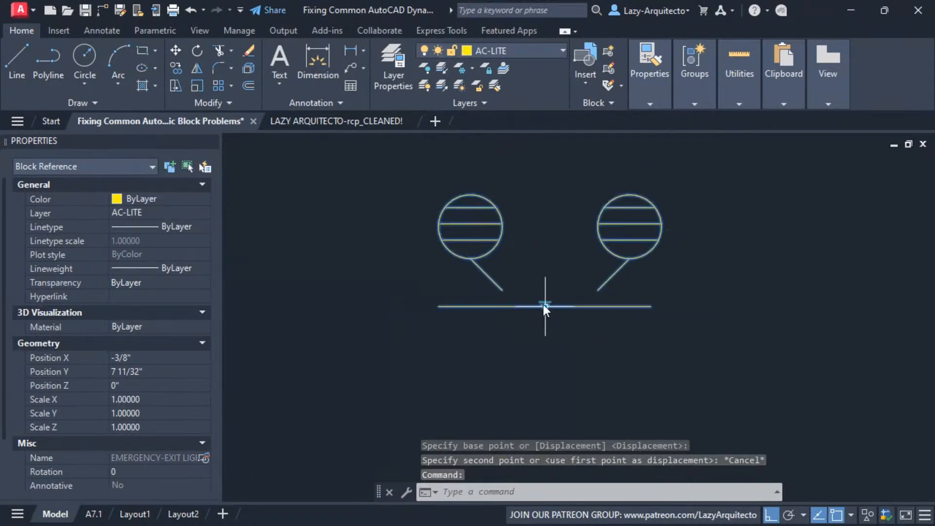
{"action": "left_click", "coordinate": [543, 305]}
{"action": "left_click", "coordinate": [561, 309]}
{"action": "left_click", "coordinate": [546, 307]}
{"action": "left_click", "coordinate": [416, 346]}
Open the emergency exit light block in the Block Editor and inspect the Visibility1 parameter at the block's origin
{"action": "scroll", "coordinate": [504, 336], "scroll_direction": "down", "scroll_amount": 2}
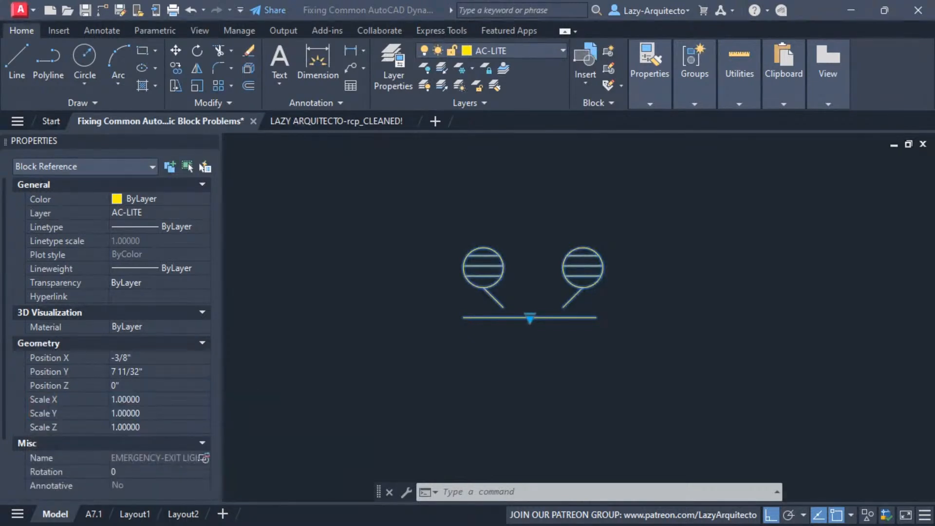
{"action": "middle_click_drag", "start_coordinate": [609, 255], "coordinate": [556, 296]}
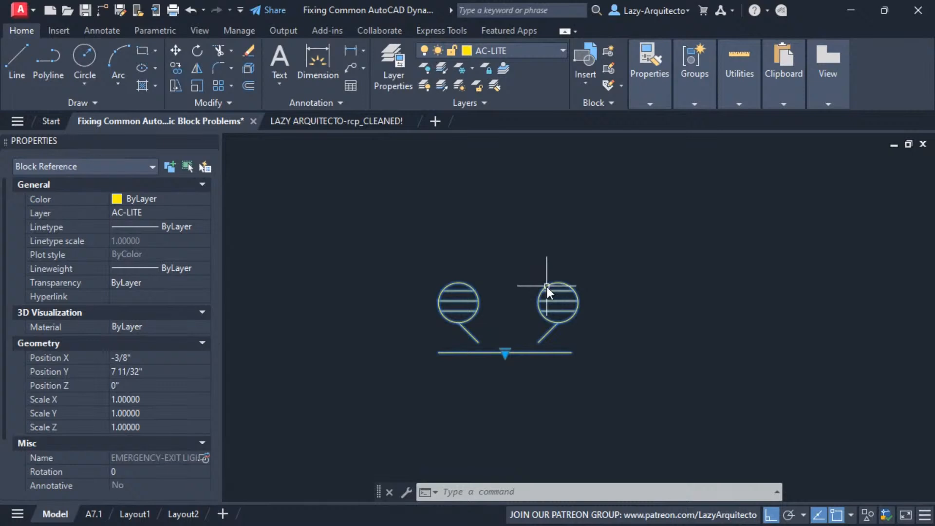
{"action": "right_click", "coordinate": [545, 285]}
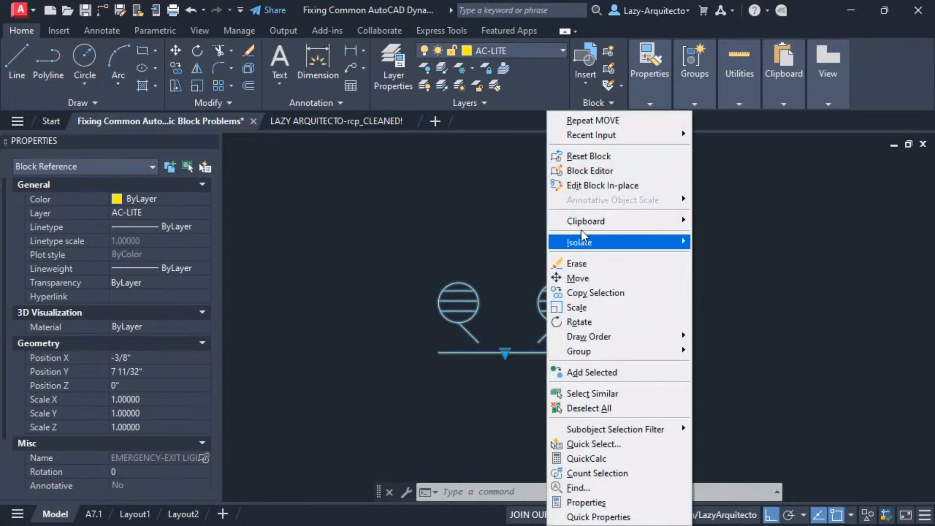
{"action": "left_click", "coordinate": [604, 174]}
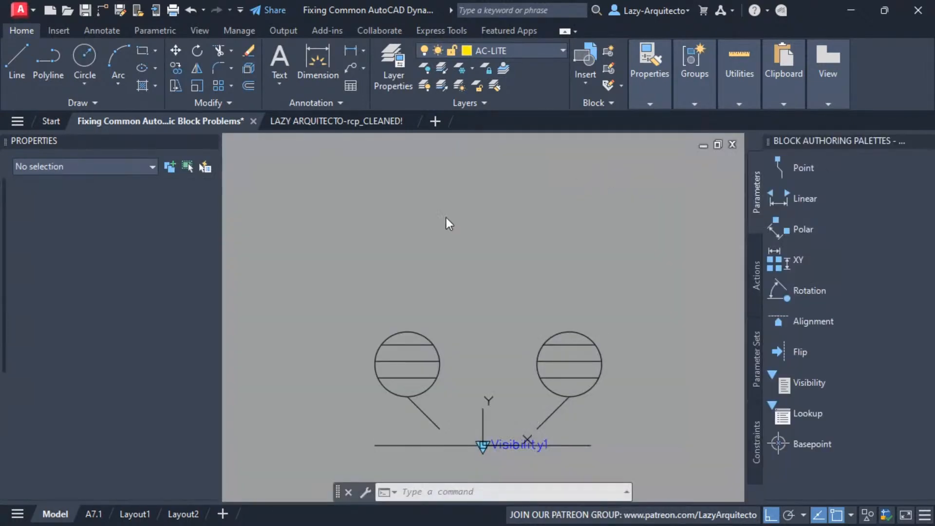
{"action": "middle_click_drag", "start_coordinate": [458, 254], "coordinate": [440, 191]}
{"action": "middle_click_drag", "start_coordinate": [494, 220], "coordinate": [522, 207]}
{"action": "scroll", "coordinate": [507, 360], "scroll_direction": "up", "scroll_amount": 5}
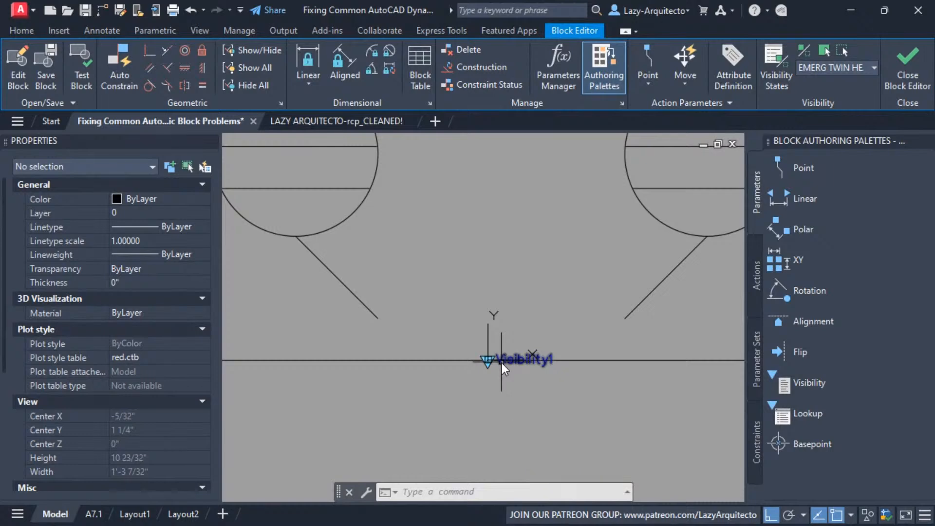
Select the Visibility1 parameter and examine its location relative to the block's base point and lamp geometry
{"action": "left_click", "coordinate": [503, 367]}
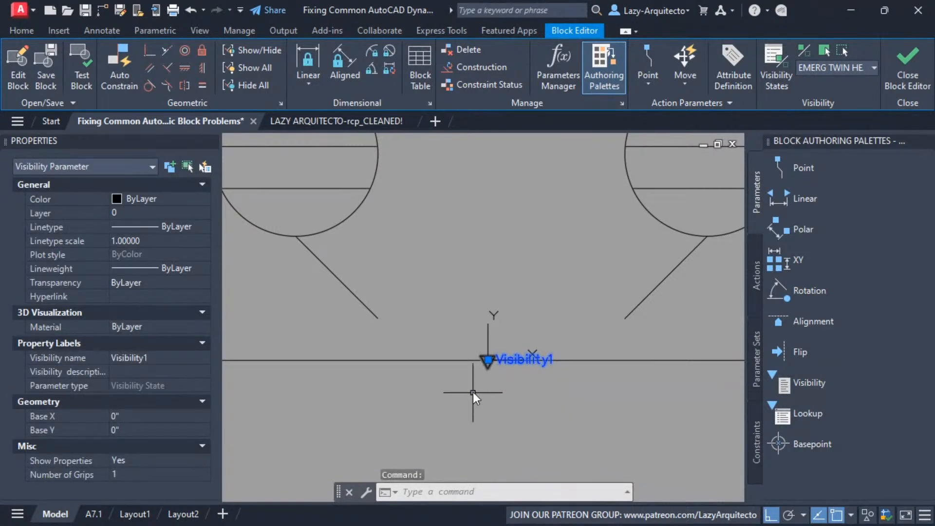
{"action": "scroll", "coordinate": [474, 394], "scroll_direction": "down", "scroll_amount": 3}
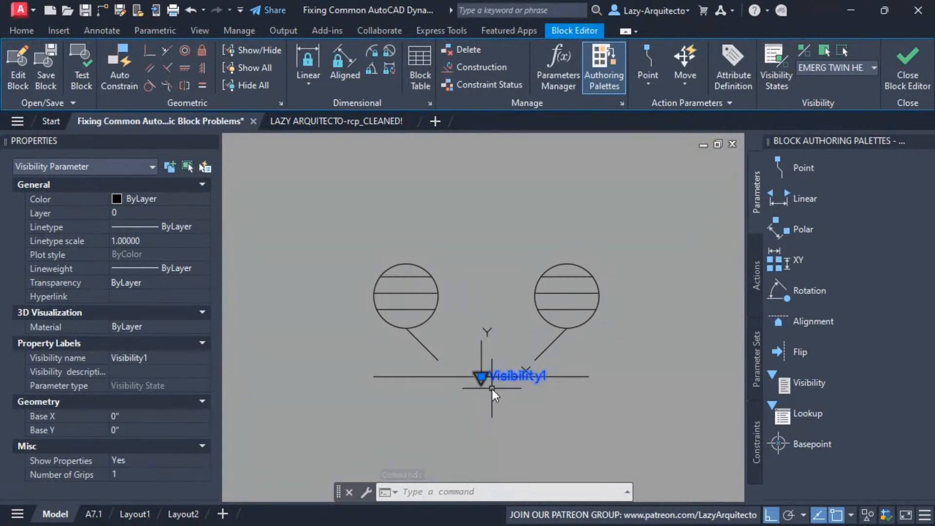
{"action": "scroll", "coordinate": [480, 387], "scroll_direction": "up", "scroll_amount": 4}
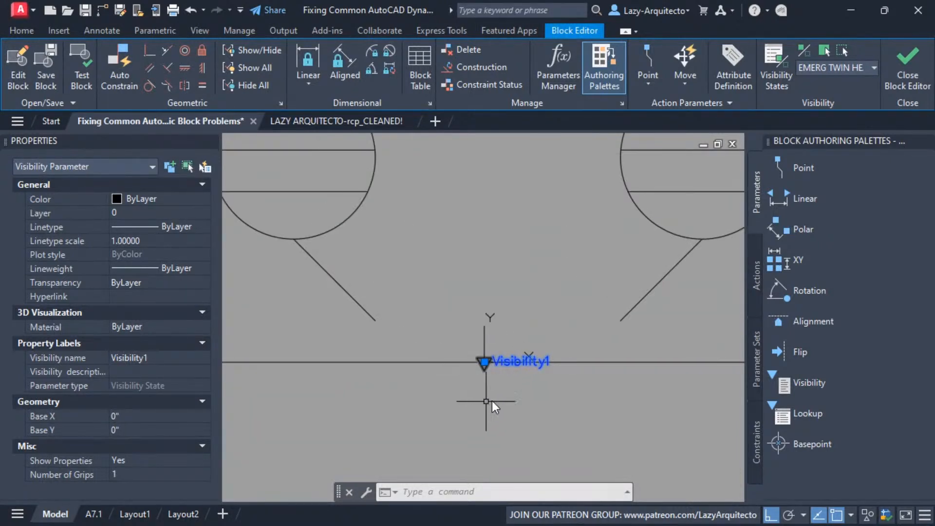
{"action": "scroll", "coordinate": [493, 416], "scroll_direction": "down", "scroll_amount": 4}
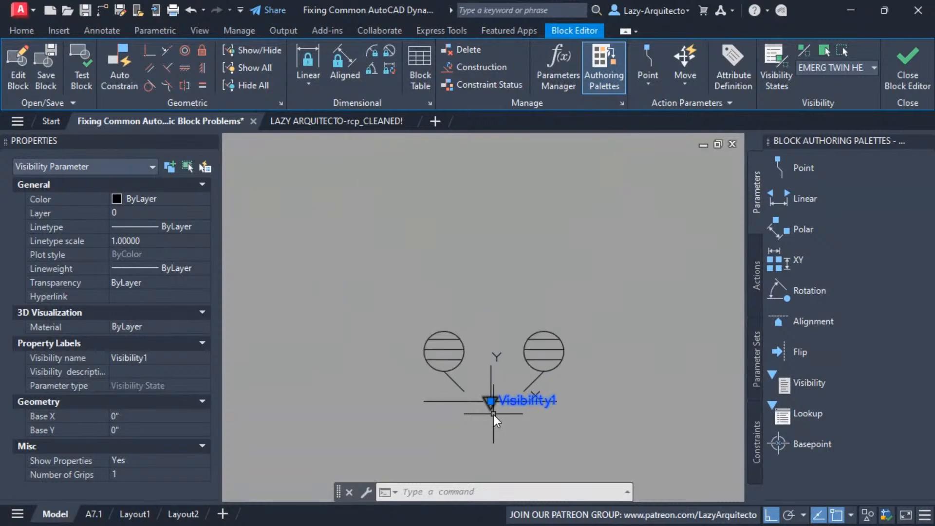
{"action": "scroll", "coordinate": [486, 390], "scroll_direction": "up", "scroll_amount": 2}
{"action": "middle_click_drag", "start_coordinate": [524, 380], "coordinate": [532, 349]}
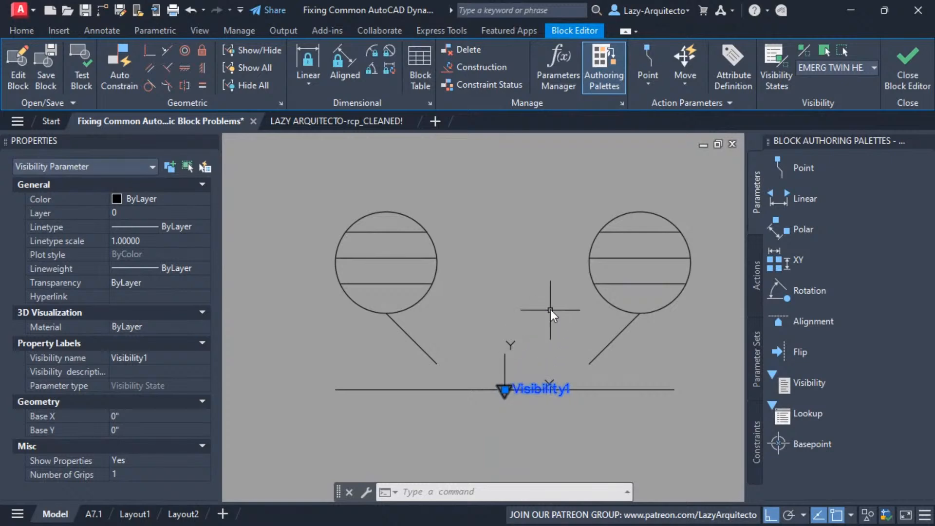
{"action": "middle_click_drag", "start_coordinate": [542, 327], "coordinate": [540, 329]}
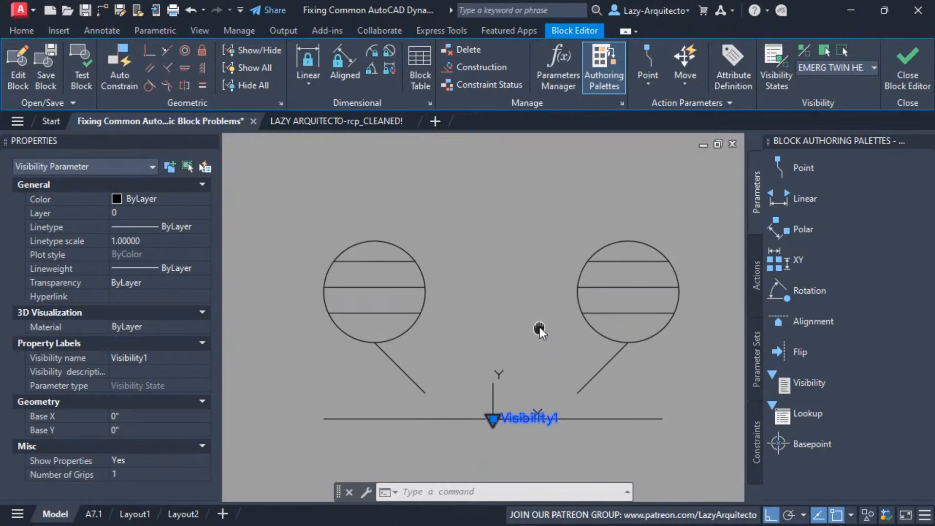
Turn on Visibility Mode (BVMODE 1) to display the objects hidden in the current visibility state
{"action": "left_click", "coordinate": [808, 49]}
{"action": "scroll", "coordinate": [452, 370], "scroll_direction": "down", "scroll_amount": 3}
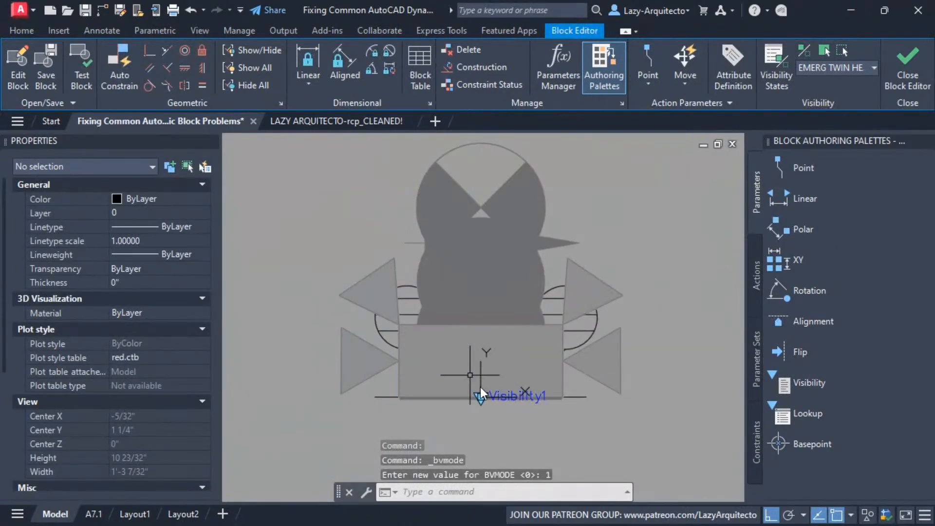
{"action": "key", "text": "Escape"}
{"action": "scroll", "coordinate": [463, 404], "scroll_direction": "up", "scroll_amount": 3}
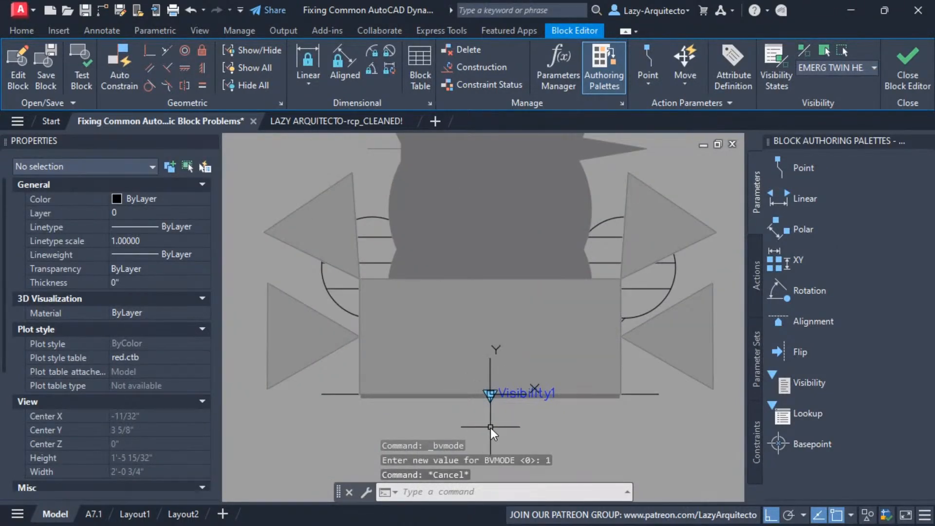
Move the Visibility1 parameter from the origin to the upper outer corner of the lower right triangle, about X 10 9/16", Y 5 9/32"
{"action": "left_click", "coordinate": [521, 395]}
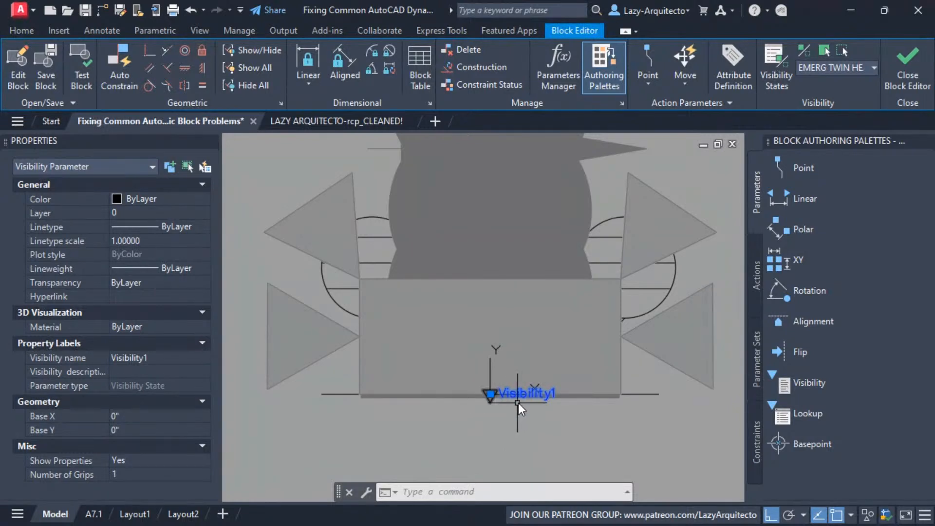
{"action": "left_click", "coordinate": [491, 395]}
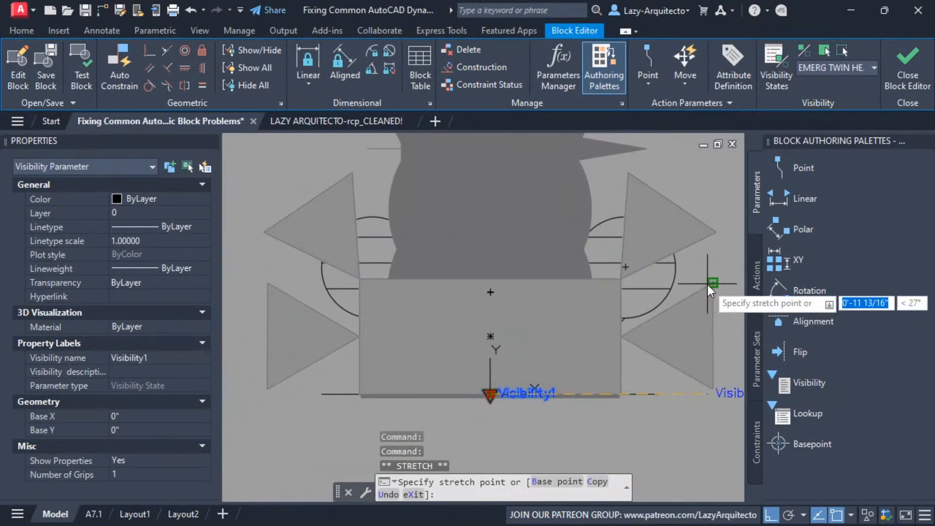
{"action": "left_click", "coordinate": [717, 283]}
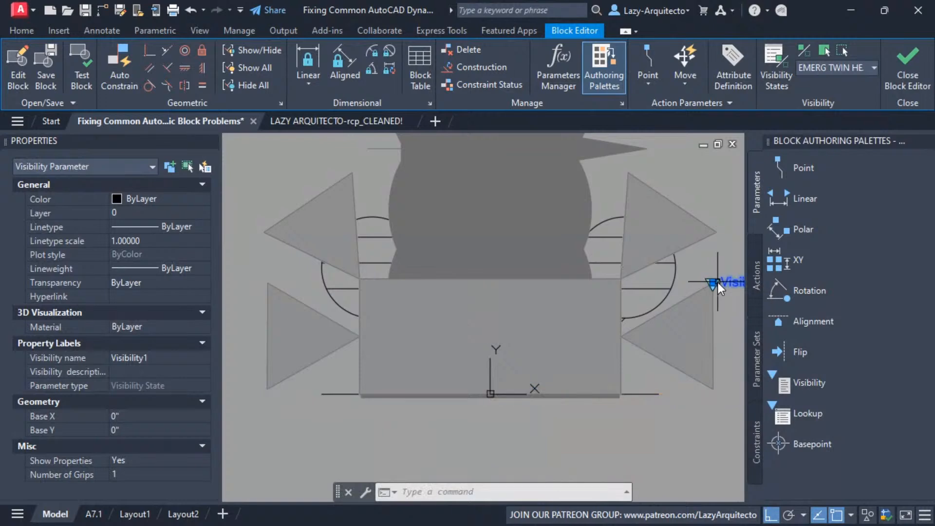
Move the Visibility1 parameter to the middle of the rectangle's upper edge, directly above the origin at X 0", Y 5 15/32"
{"action": "middle_click_drag", "start_coordinate": [673, 398], "coordinate": [636, 402]}
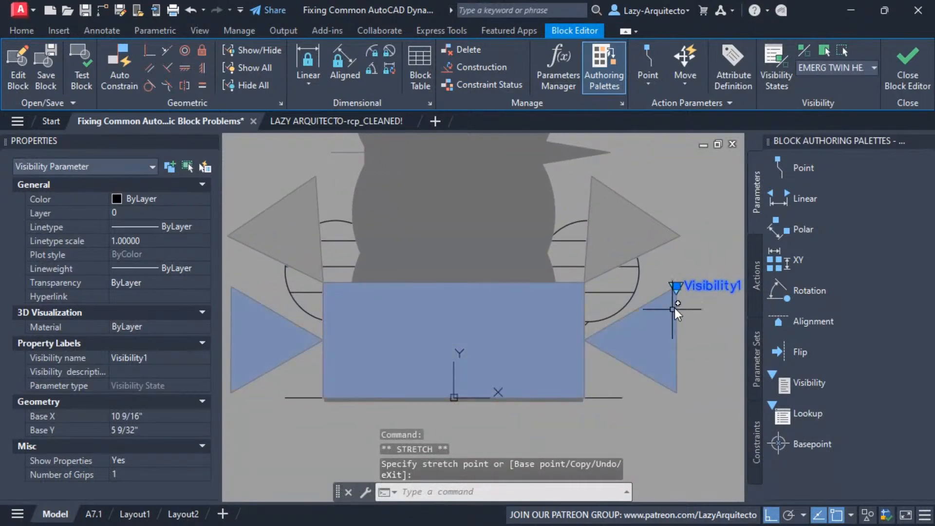
{"action": "left_click", "coordinate": [679, 287]}
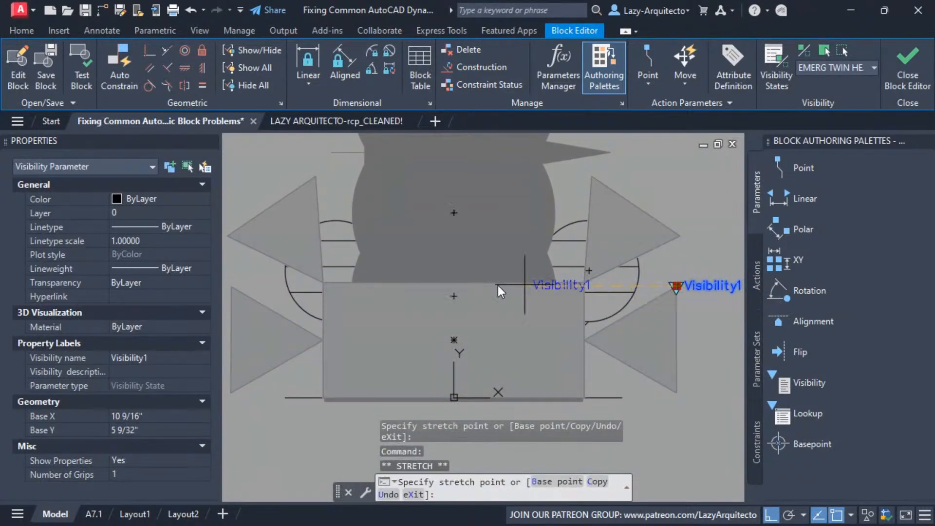
{"action": "left_click", "coordinate": [454, 280]}
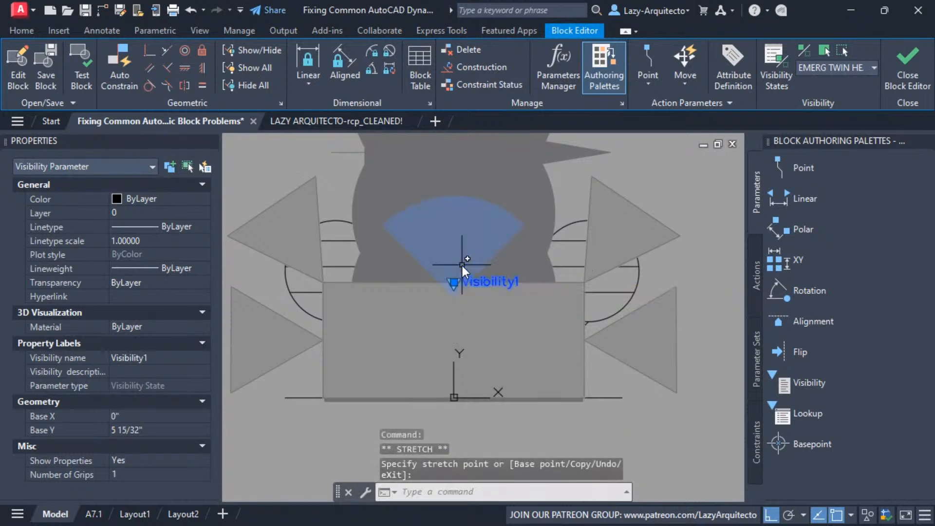
Close the Block Editor and save the parameter changes to the emergency exit light block
{"action": "middle_click_drag", "start_coordinate": [498, 414], "coordinate": [511, 401]}
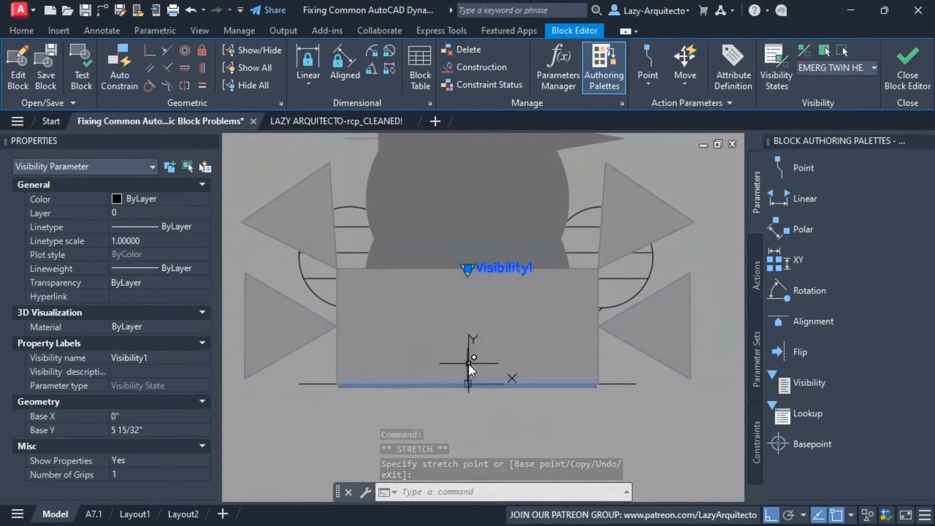
{"action": "left_click", "coordinate": [468, 387]}
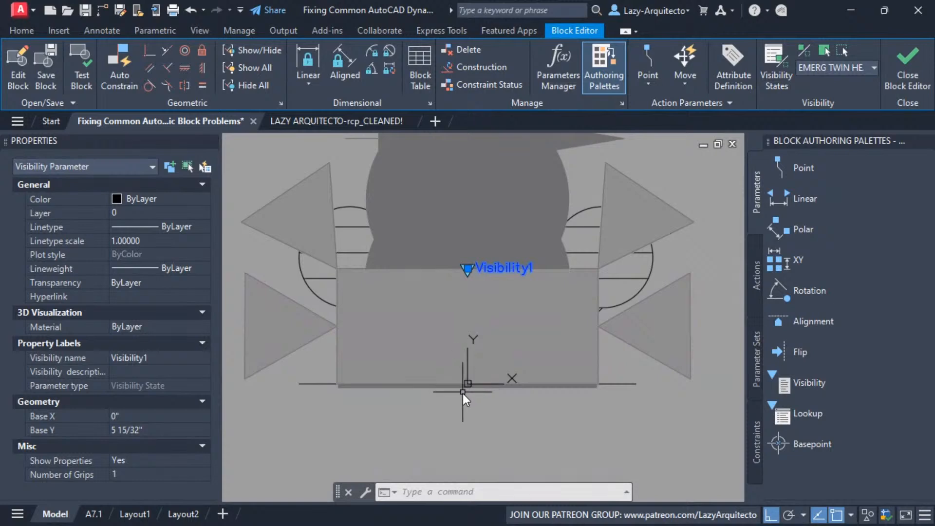
{"action": "scroll", "coordinate": [522, 411], "scroll_direction": "down", "scroll_amount": 2}
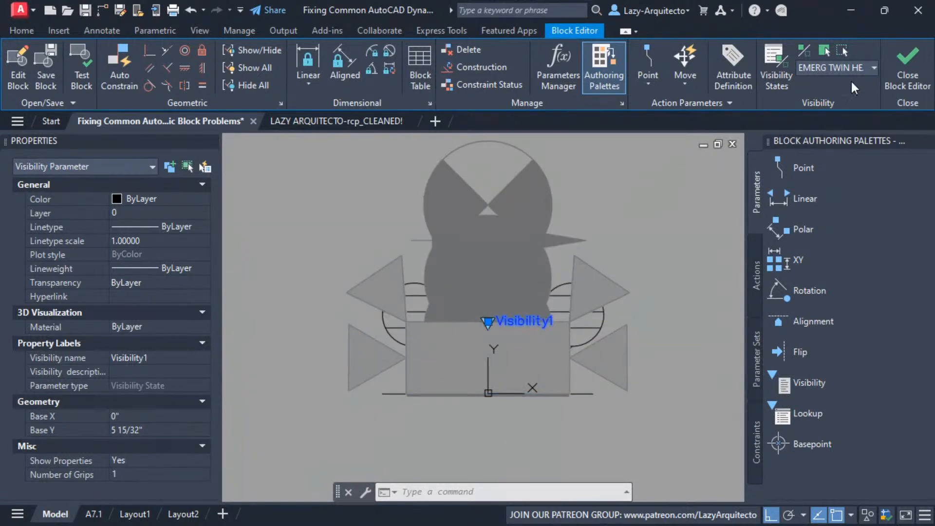
{"action": "left_click", "coordinate": [893, 77]}
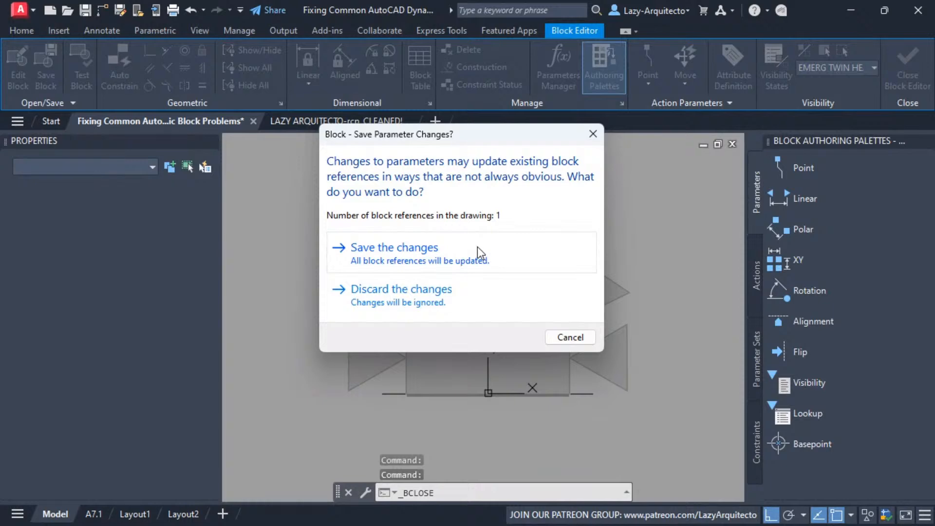
{"action": "left_click", "coordinate": [477, 246]}
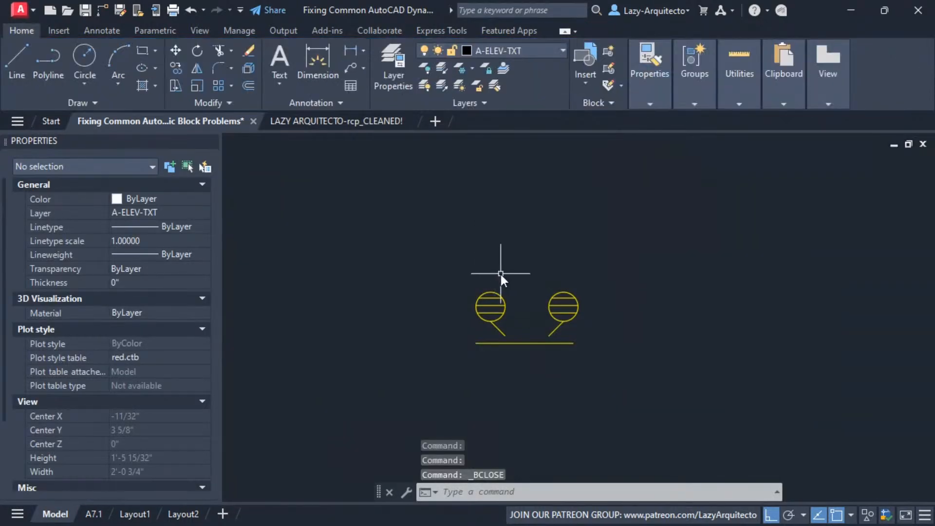
Move the emergency exit light block by its insertion point with Ortho off, and set its visibility state to BATTERY PACK HEADS ON SIDE
{"action": "left_click", "coordinate": [502, 294]}
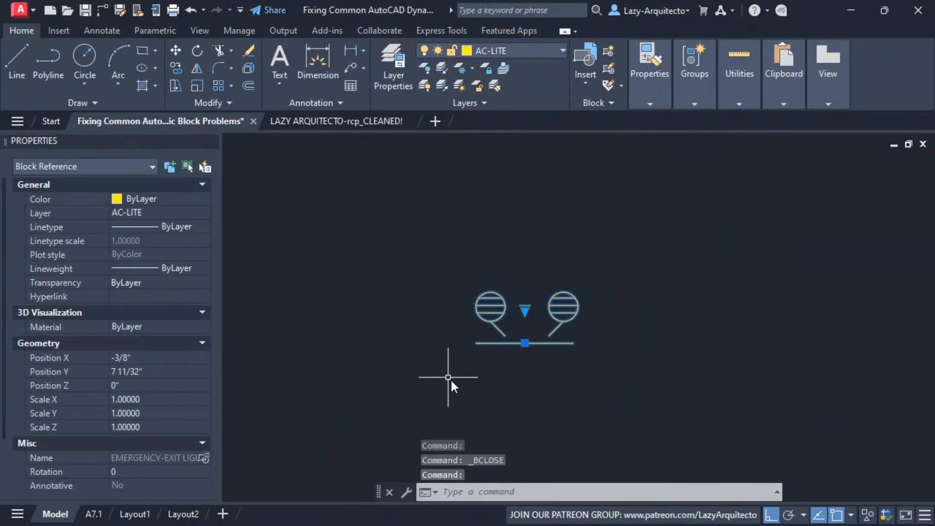
{"action": "left_click", "coordinate": [525, 343]}
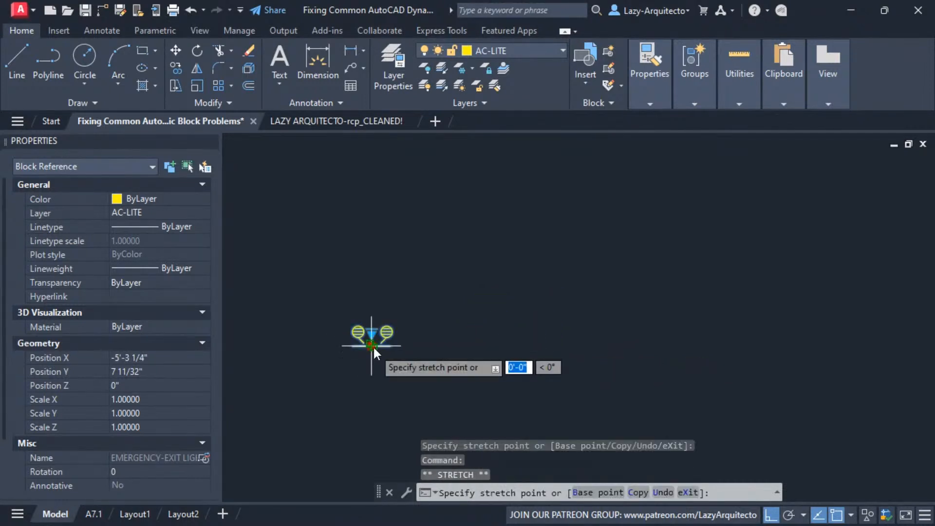
{"action": "key", "text": "F8"}
{"action": "left_click", "coordinate": [495, 261]}
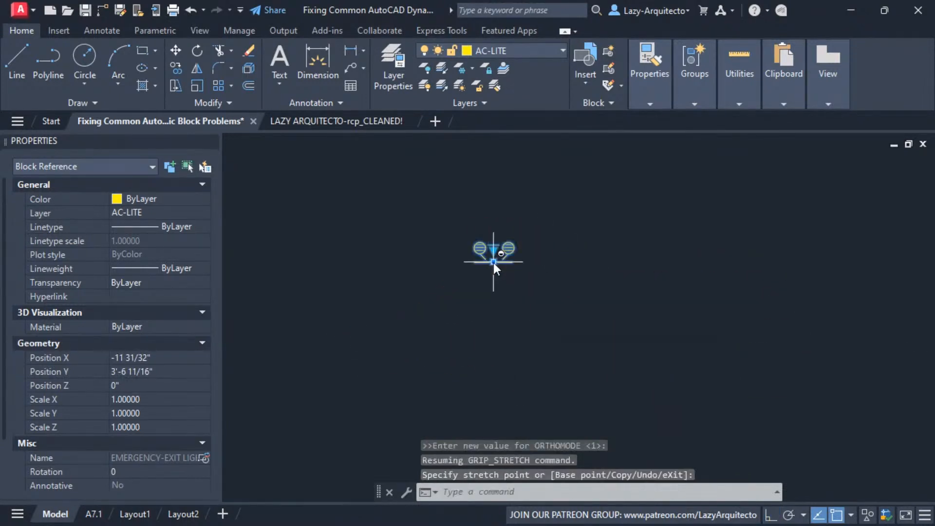
{"action": "left_click", "coordinate": [498, 241]}
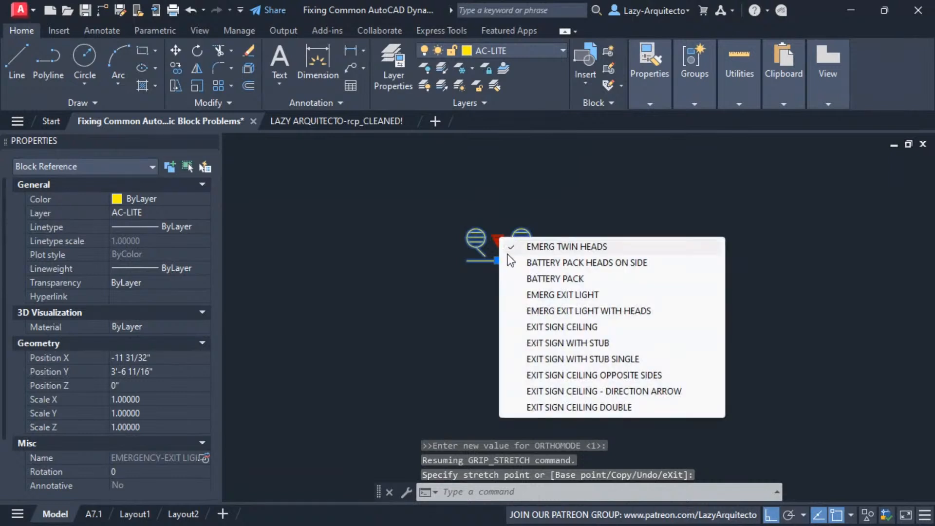
{"action": "left_click", "coordinate": [522, 263]}
Move the battery pack block repeatedly by its insertion point grip, ending at about X 27/32", Y 4'-1 7/32", and deselect it
{"action": "left_click", "coordinate": [497, 262]}
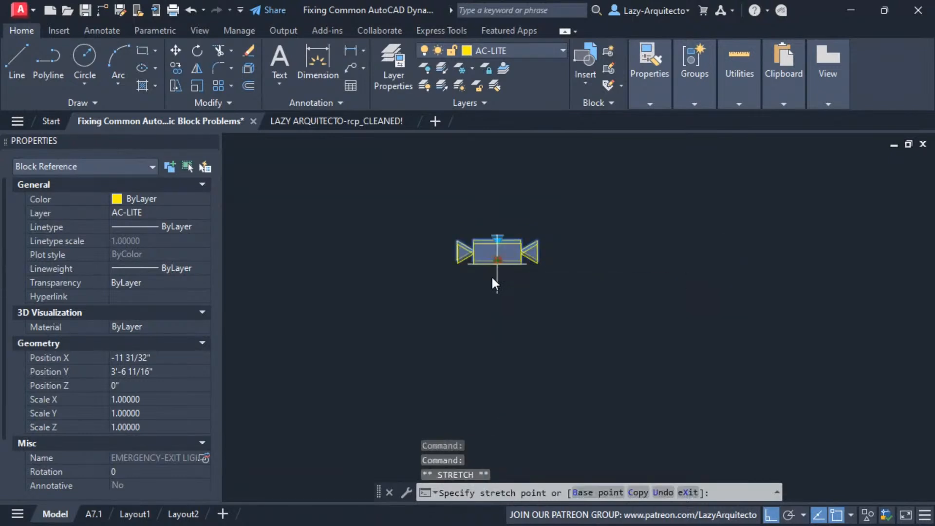
{"action": "left_click", "coordinate": [473, 358]}
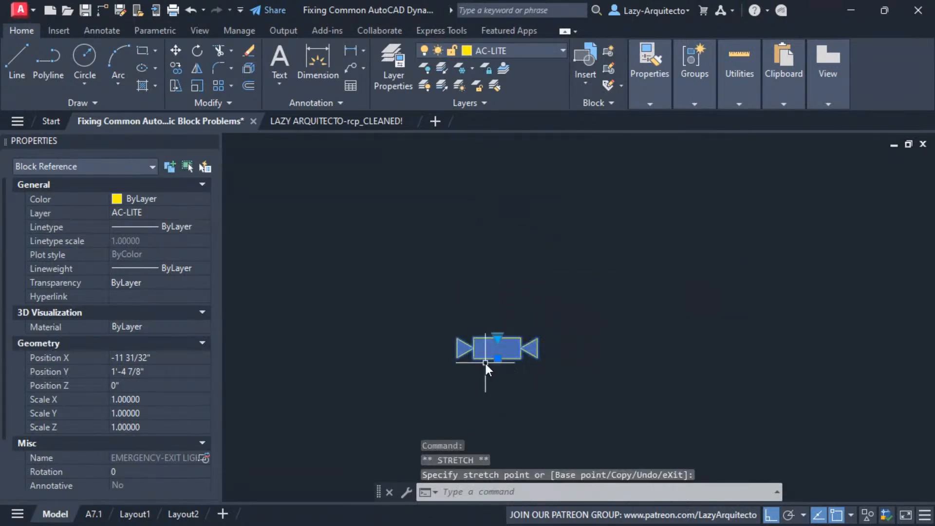
{"action": "left_click", "coordinate": [497, 359]}
{"action": "left_click", "coordinate": [499, 249]}
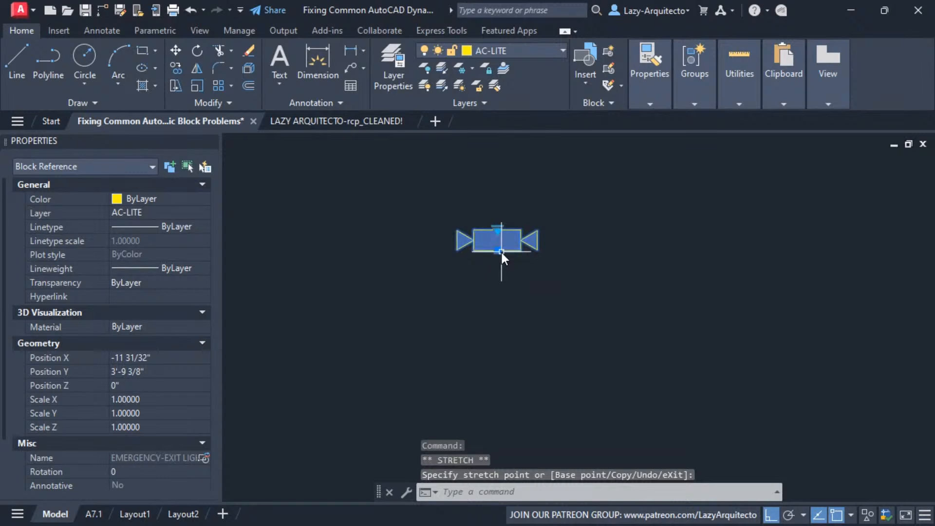
{"action": "left_click", "coordinate": [500, 251]}
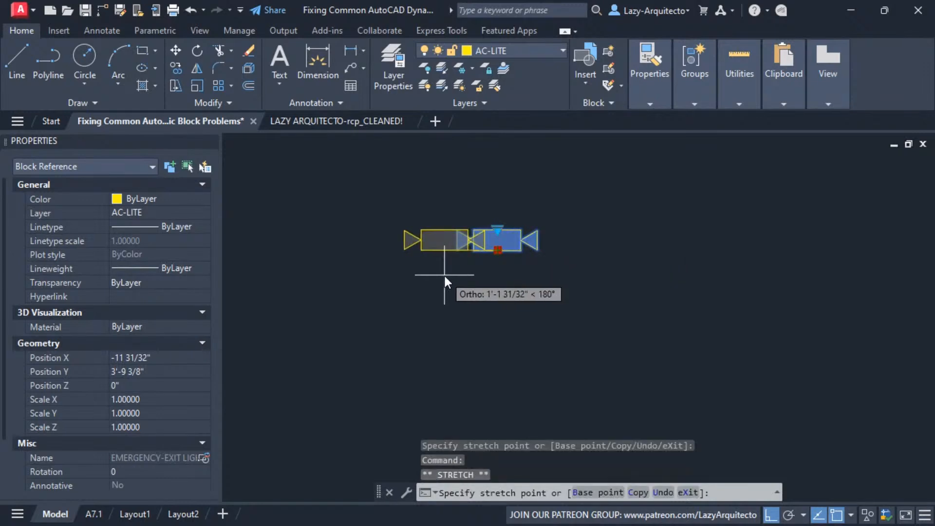
{"action": "left_click", "coordinate": [431, 315]}
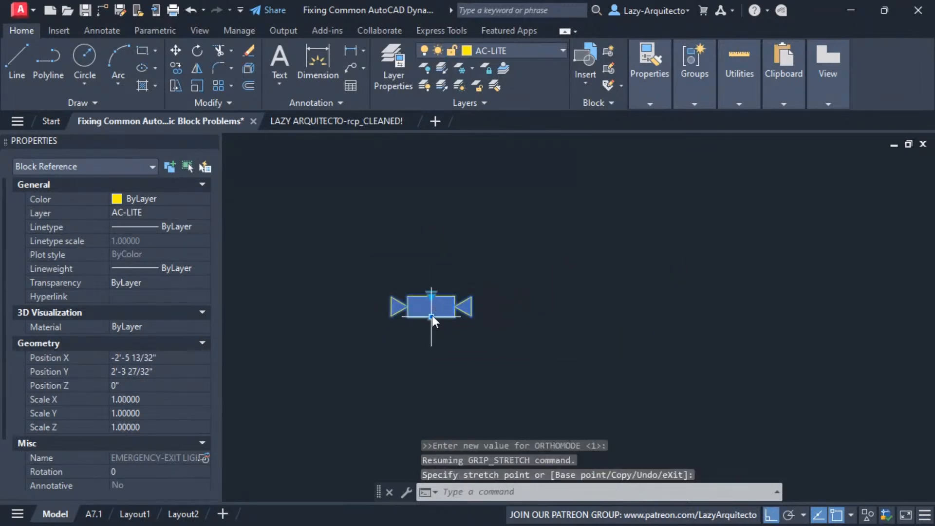
{"action": "left_click", "coordinate": [431, 315]}
{"action": "left_click", "coordinate": [545, 306]}
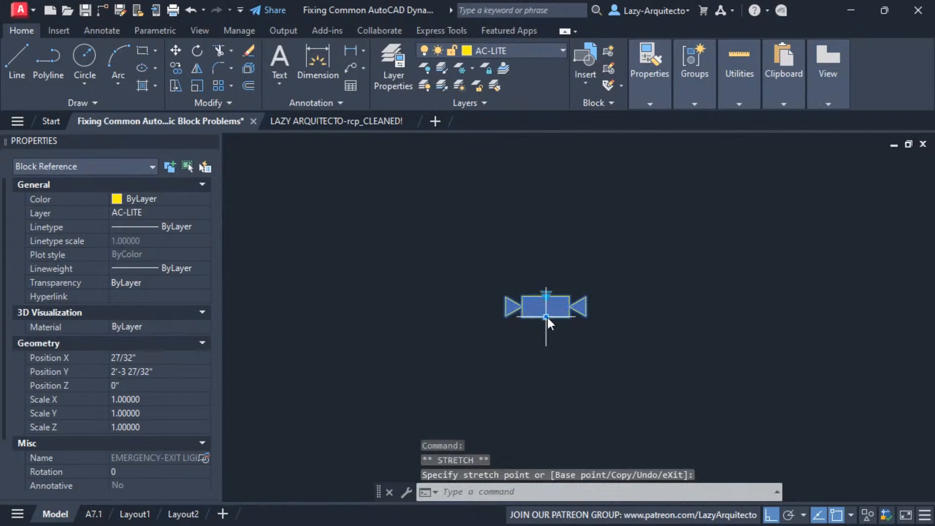
{"action": "left_click", "coordinate": [531, 235]}
{"action": "scroll", "coordinate": [474, 277], "scroll_direction": "down", "scroll_amount": 5}
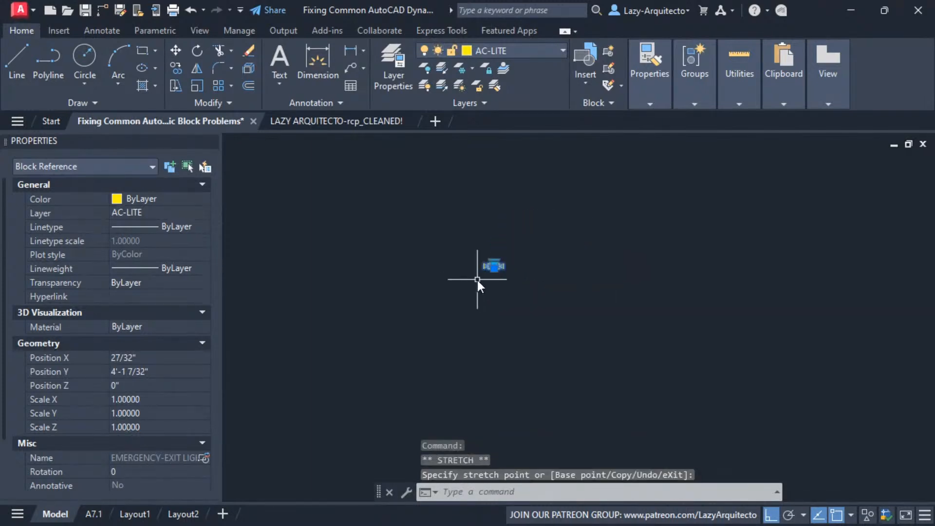
{"action": "scroll", "coordinate": [477, 279], "scroll_direction": "up", "scroll_amount": 3}
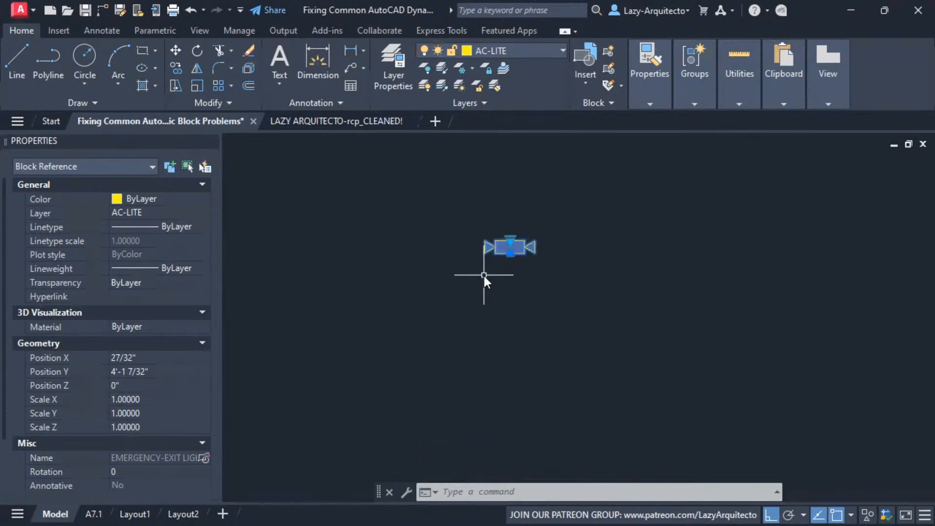
{"action": "key", "text": "Escape"}
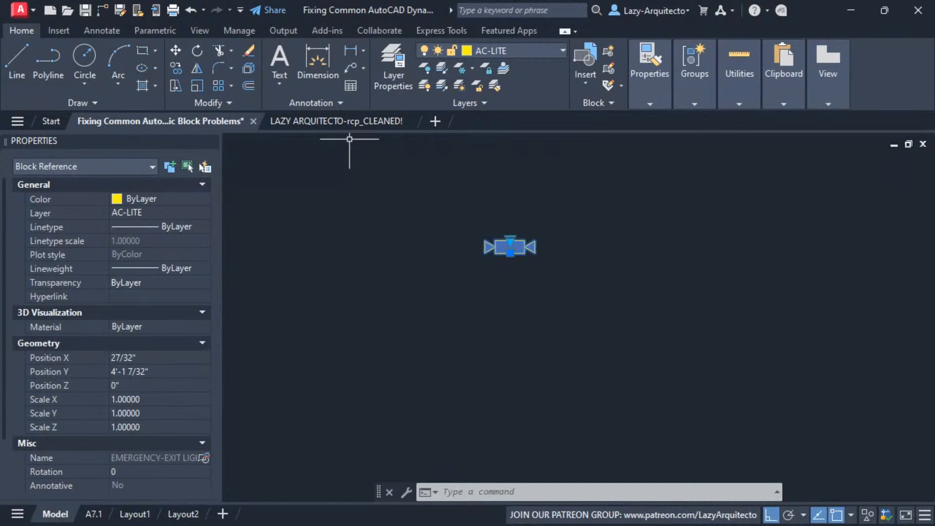